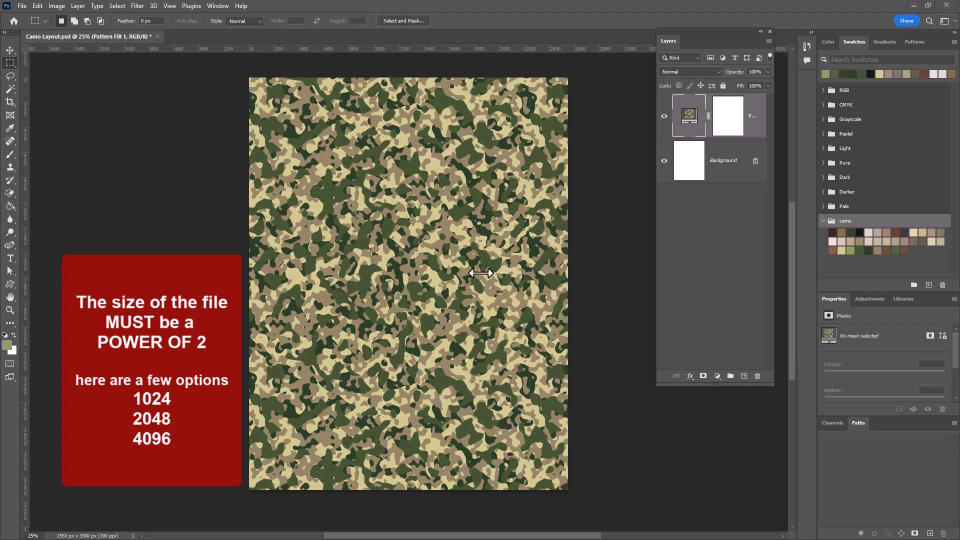
Create a new 4096 × 4096 px document at 300 pixels/inch.
{"action": "left_click", "coordinate": [22, 6]}
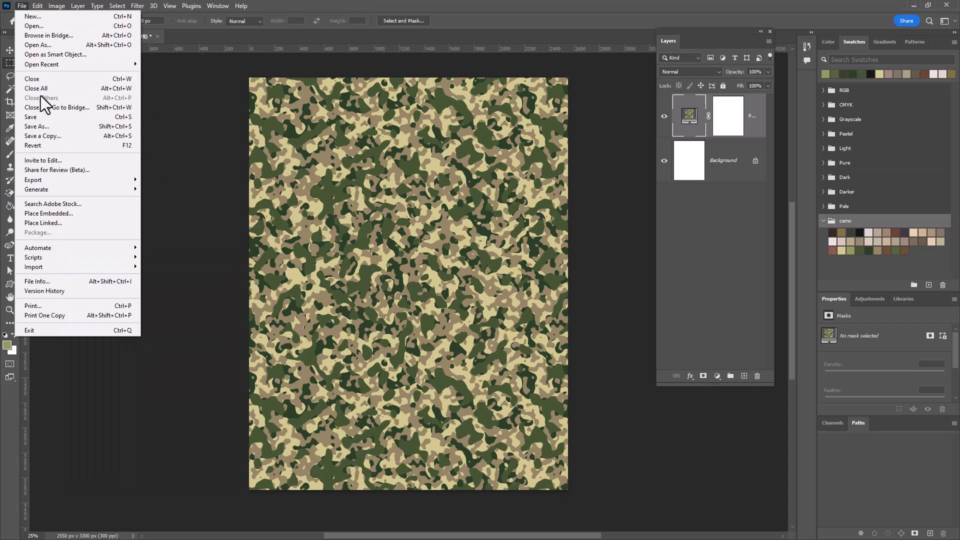
{"action": "left_click", "coordinate": [37, 17]}
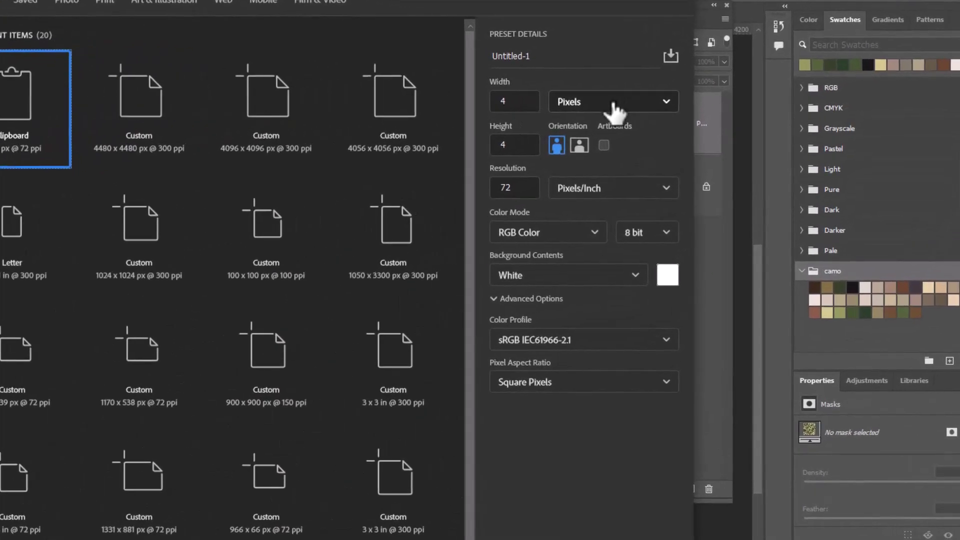
{"action": "double_click", "coordinate": [506, 100]}
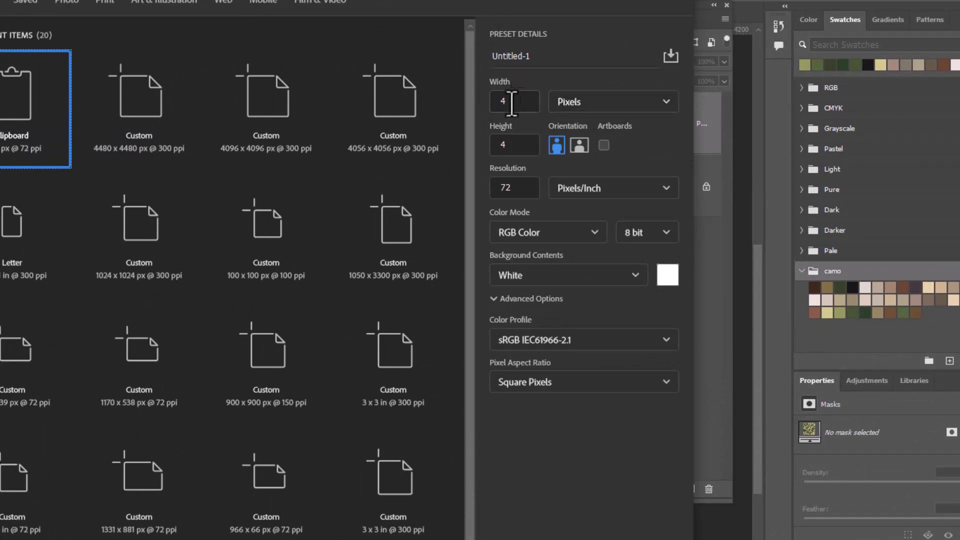
{"action": "type", "text": "4096"}
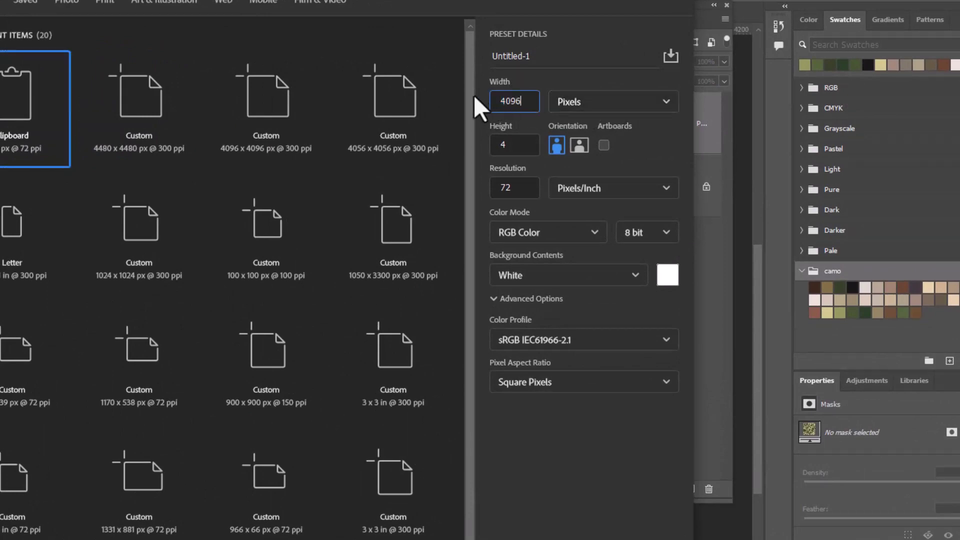
{"action": "key", "text": "Tab"}
{"action": "type", "text": "40"}
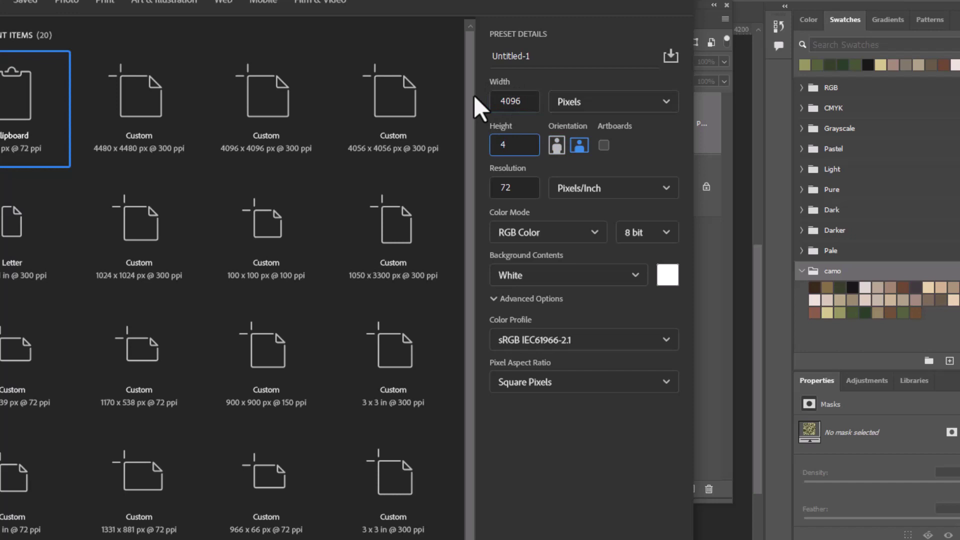
{"action": "type", "text": "96"}
{"action": "left_click", "coordinate": [517, 187]}
{"action": "left_click_drag", "start_coordinate": [518, 187], "coordinate": [492, 189]}
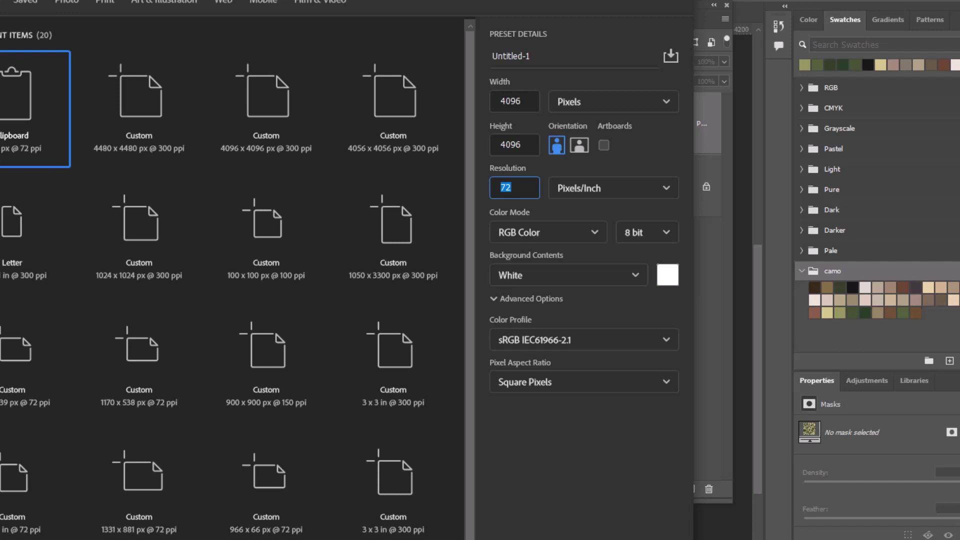
{"action": "type", "text": "300"}
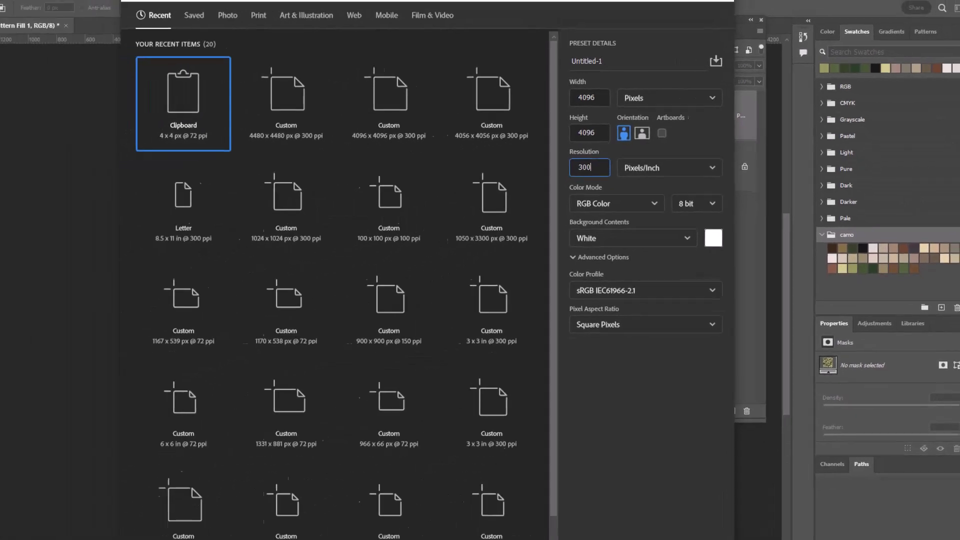
{"action": "left_click", "coordinate": [680, 453]}
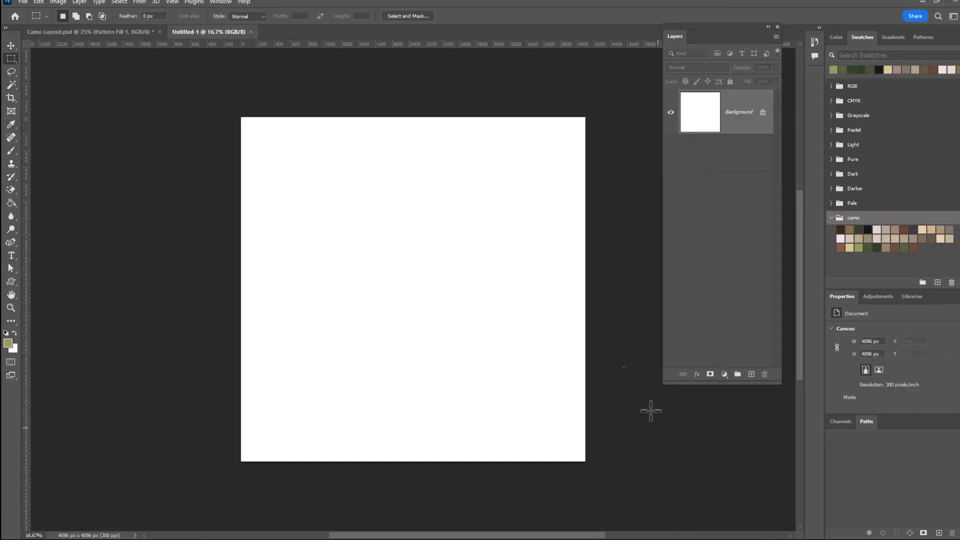
Reset to default black and white, then render Clouds and reapply it several times for fresh noise.
{"action": "scroll", "coordinate": [602, 321], "scroll_direction": "down", "scroll_amount": 1}
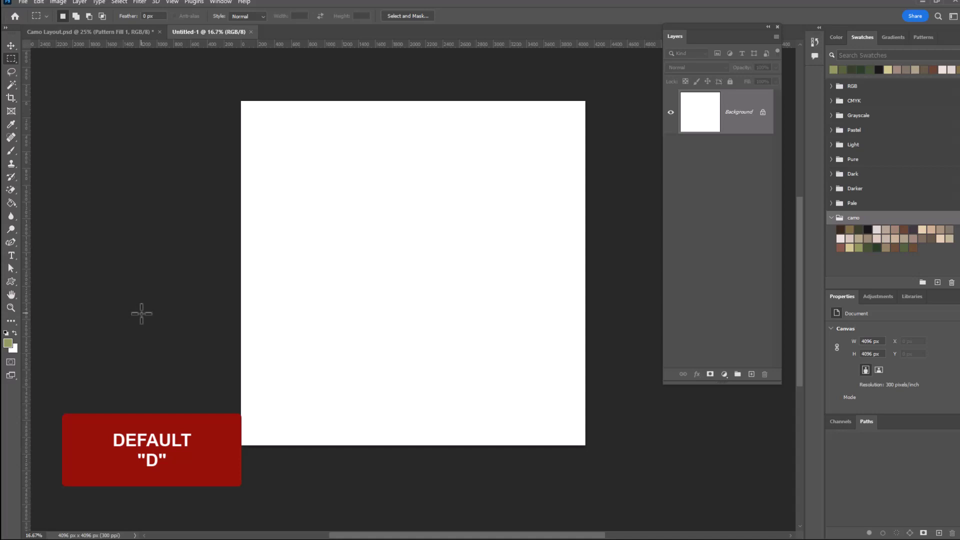
{"action": "key", "text": "d"}
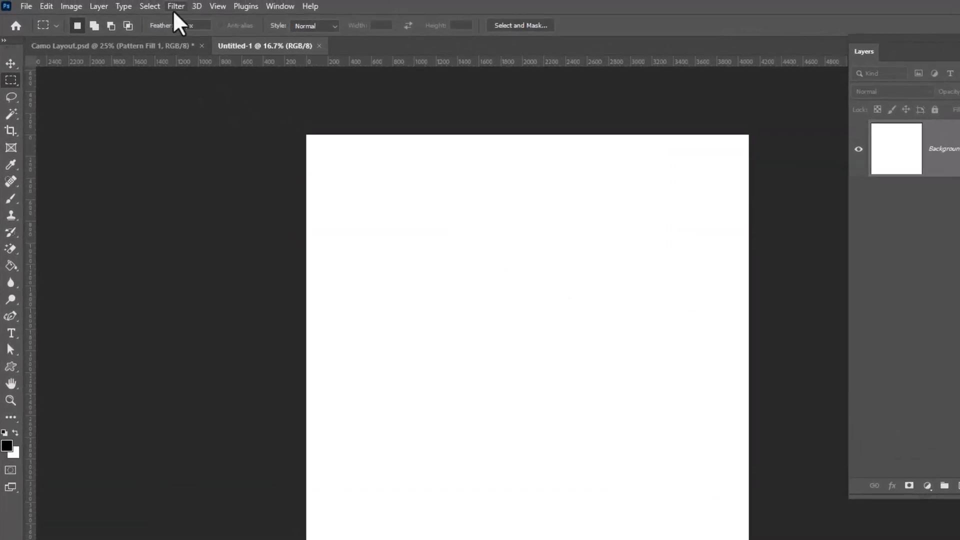
{"action": "left_click", "coordinate": [143, 2]}
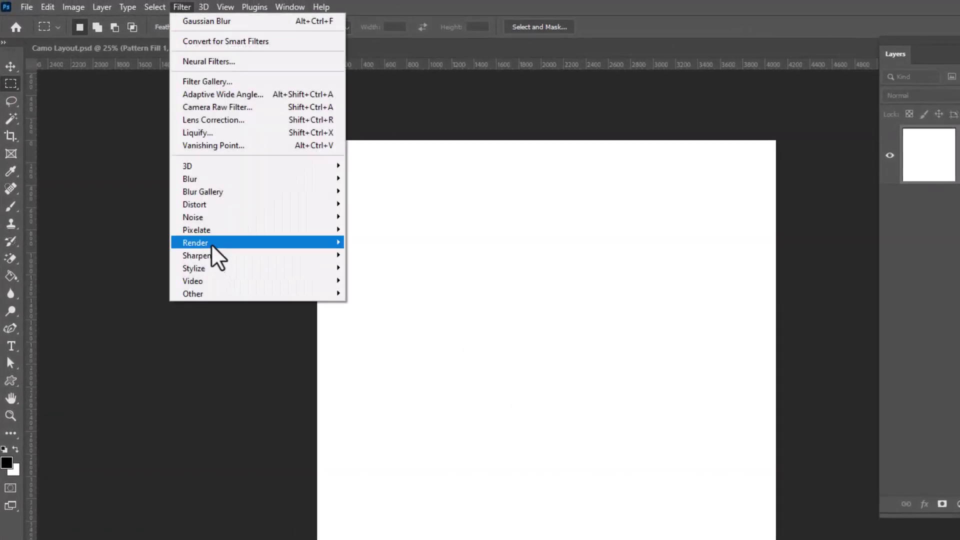
{"action": "mouse_move", "coordinate": [213, 244]}
{"action": "left_click", "coordinate": [361, 290]}
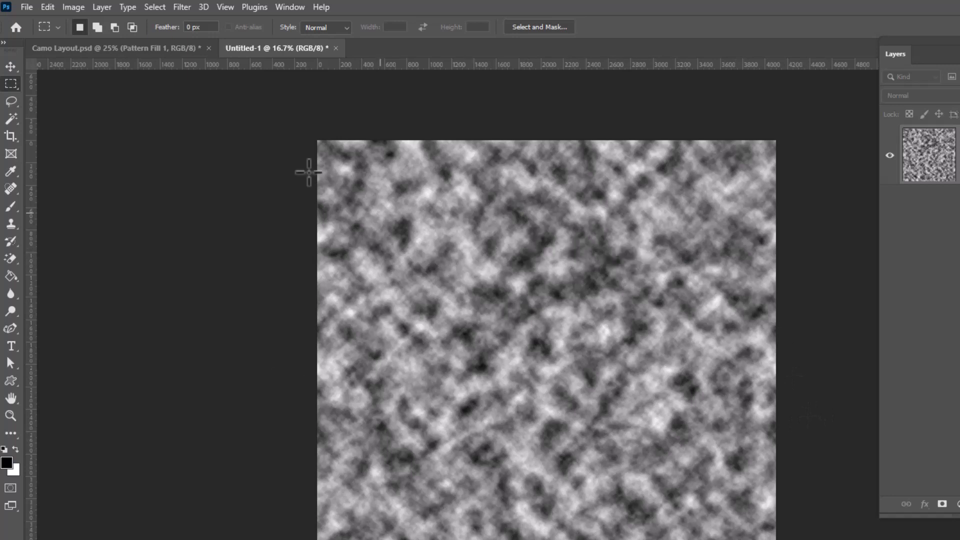
{"action": "left_click", "coordinate": [178, 7]}
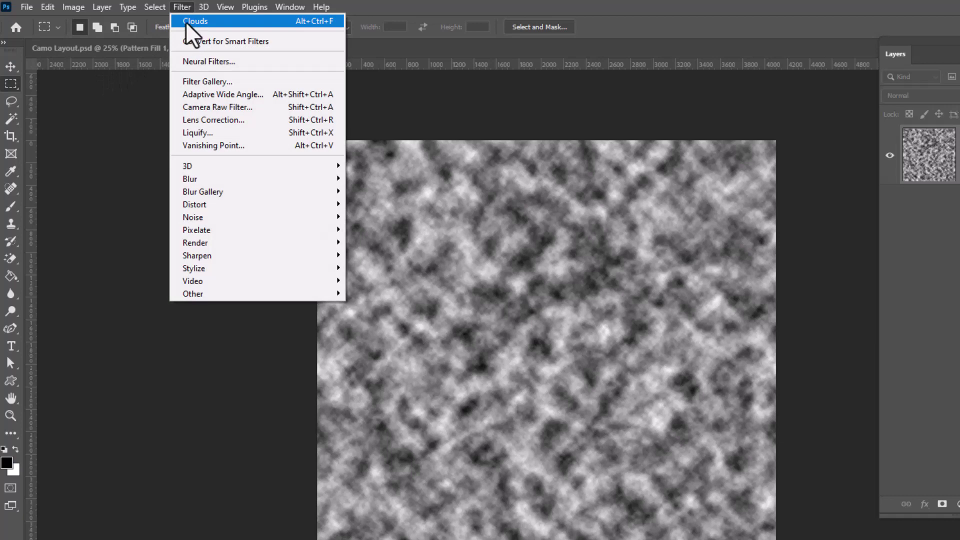
{"action": "left_click", "coordinate": [187, 23]}
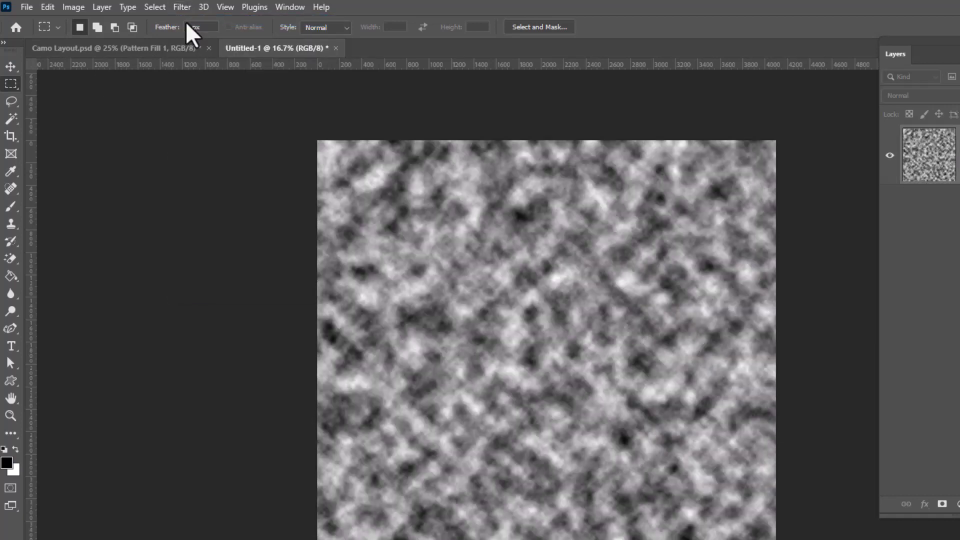
{"action": "left_click", "coordinate": [181, 7]}
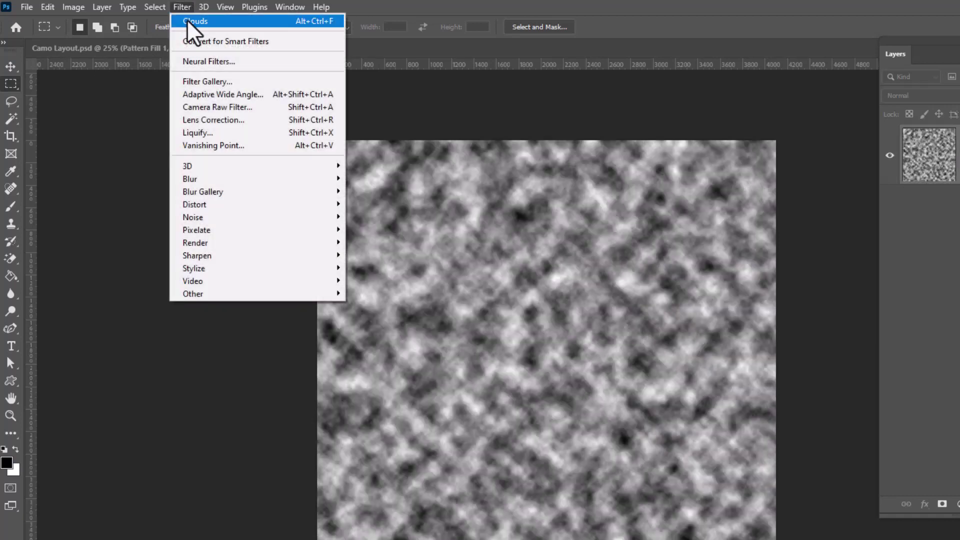
{"action": "left_click", "coordinate": [188, 22]}
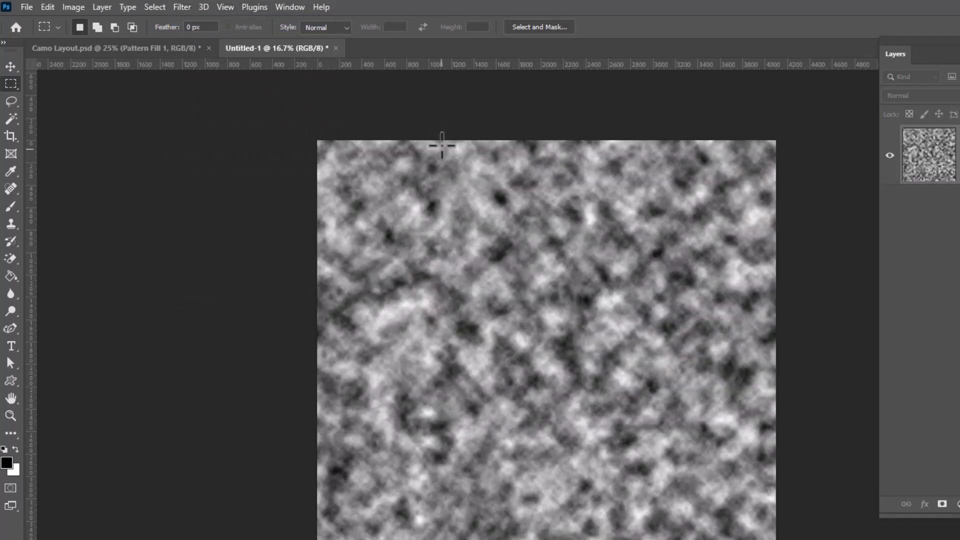
Apply a Threshold at level 135 to turn the clouds into hard black-and-white blotches.
{"action": "left_click", "coordinate": [72, 7]}
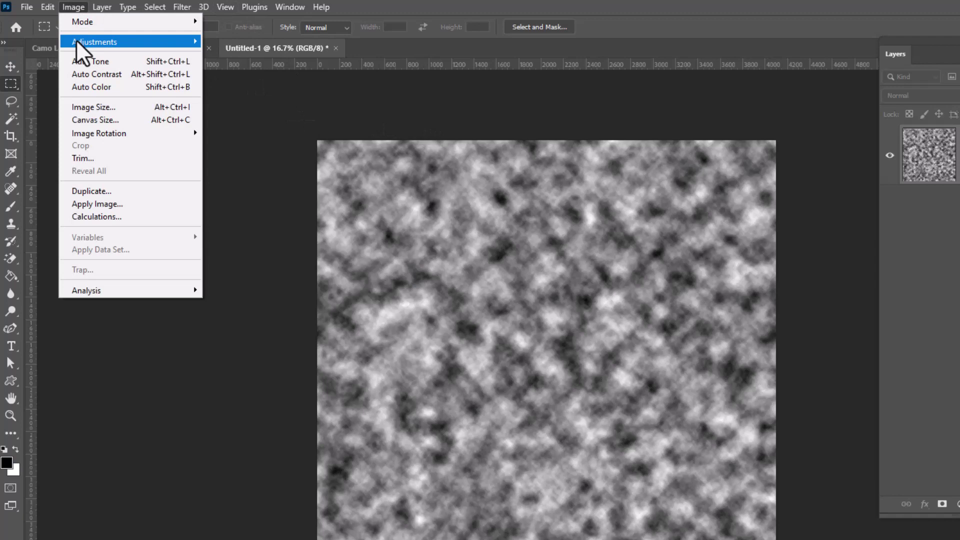
{"action": "mouse_move", "coordinate": [76, 42]}
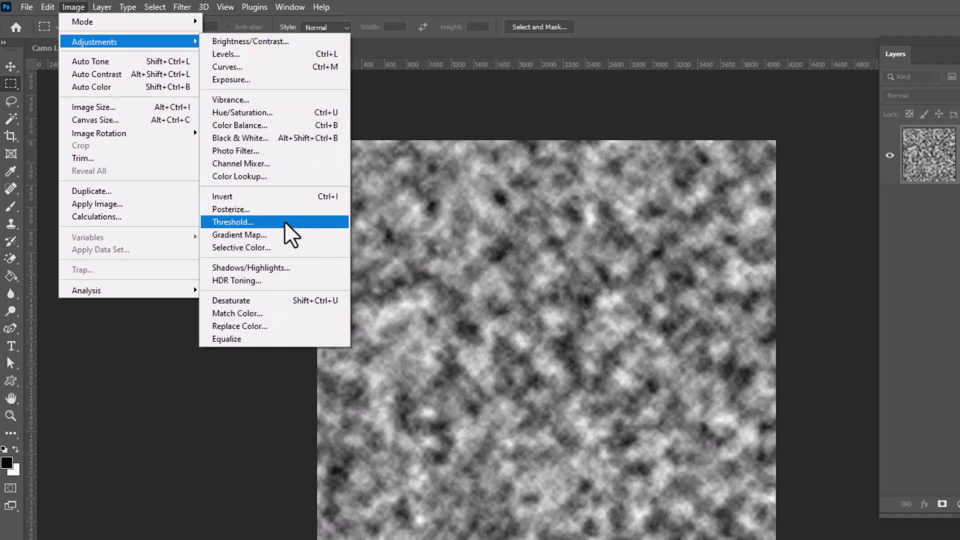
{"action": "left_click", "coordinate": [286, 222]}
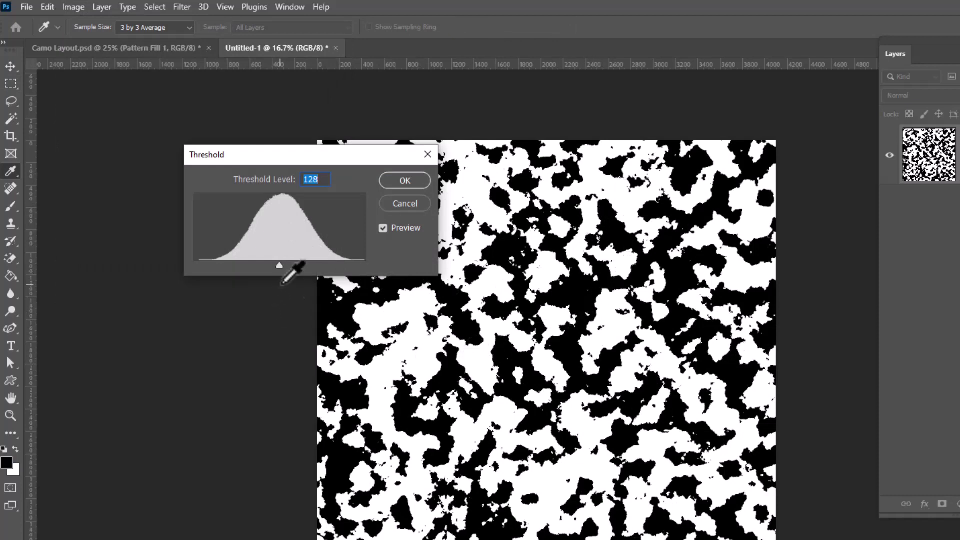
{"action": "mouse_move", "coordinate": [279, 265]}
{"action": "left_mouse_down"}
{"action": "mouse_move", "coordinate": [302, 264]}
{"action": "mouse_move", "coordinate": [268, 266]}
{"action": "mouse_move", "coordinate": [283, 267]}
{"action": "left_mouse_up"}
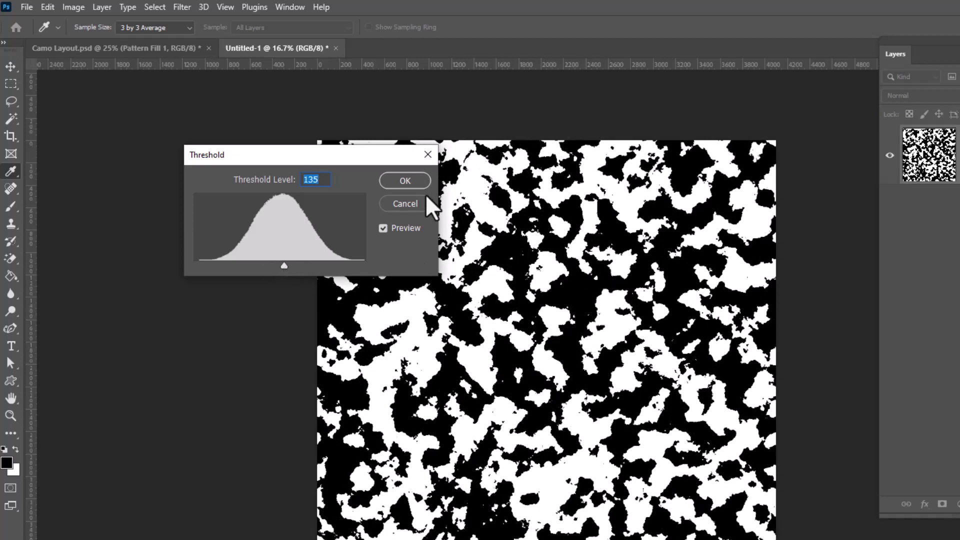
{"action": "left_click", "coordinate": [411, 181]}
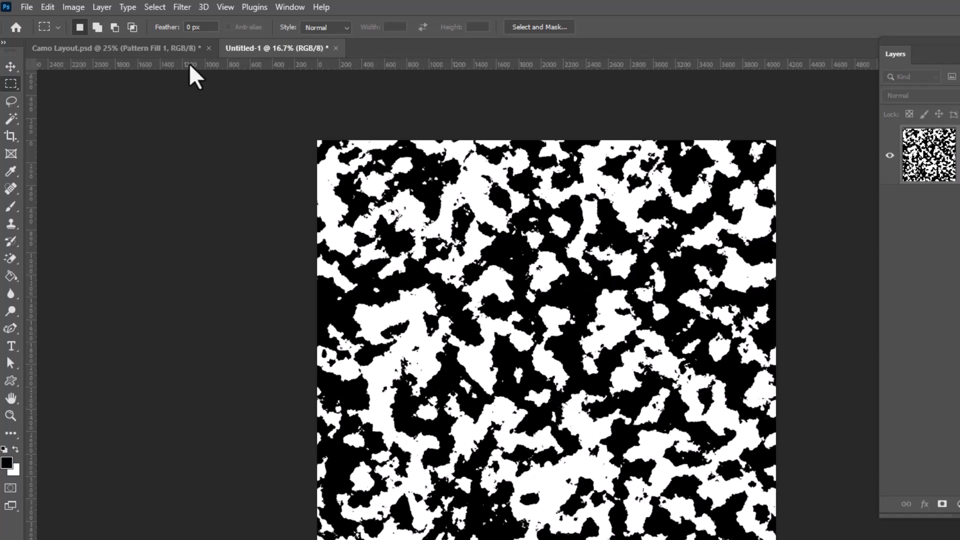
Soften the blotch edges with a Gaussian Blur of 22.2 pixels radius.
{"action": "left_click", "coordinate": [182, 7]}
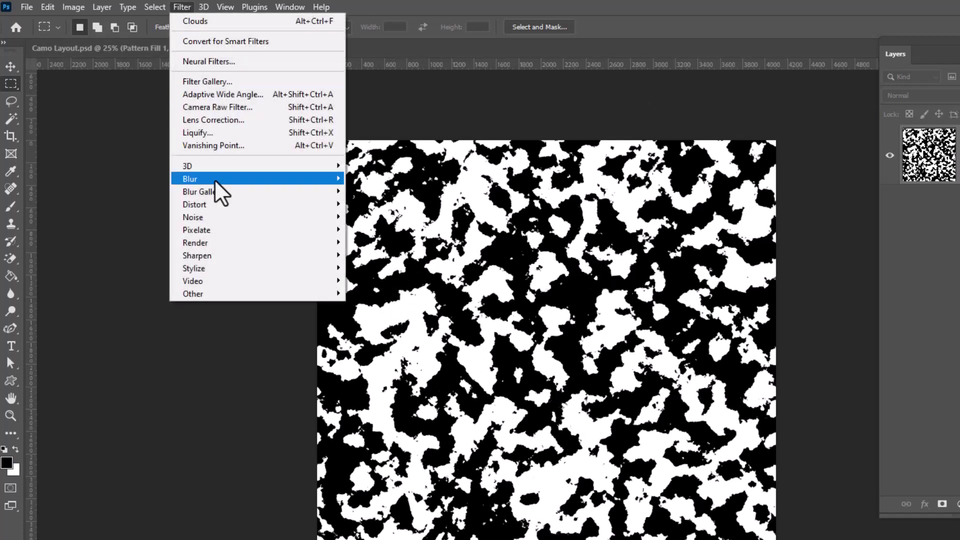
{"action": "mouse_move", "coordinate": [207, 185]}
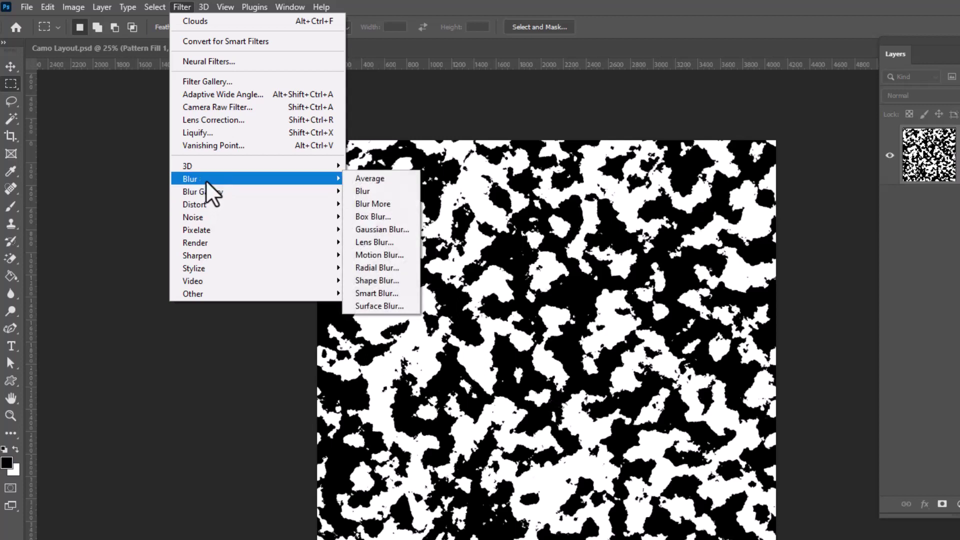
{"action": "left_click", "coordinate": [380, 230]}
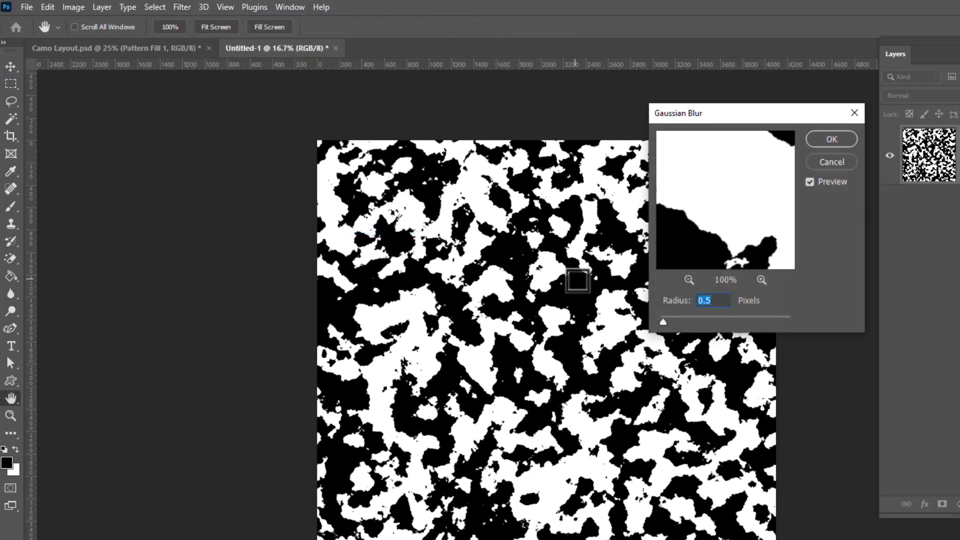
{"action": "left_click", "coordinate": [689, 280]}
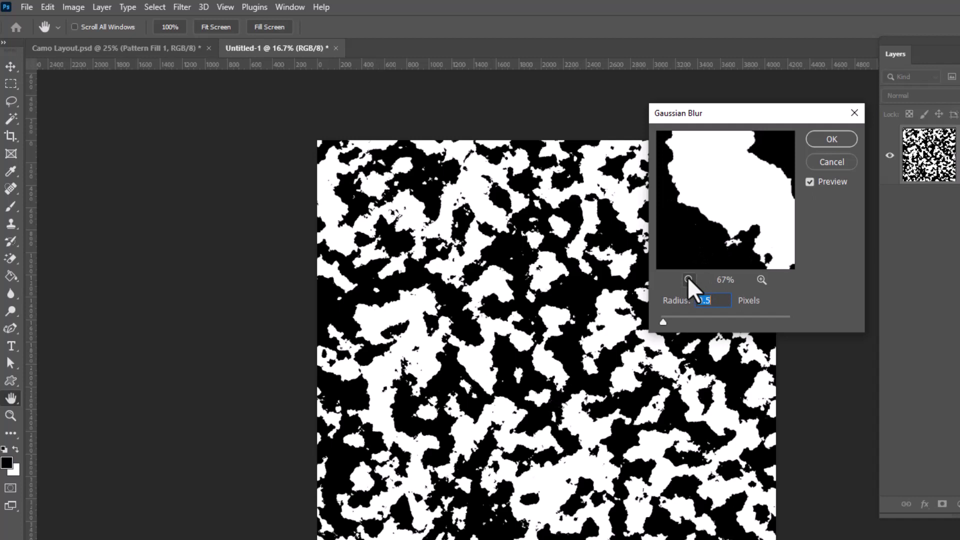
{"action": "left_click", "coordinate": [689, 280]}
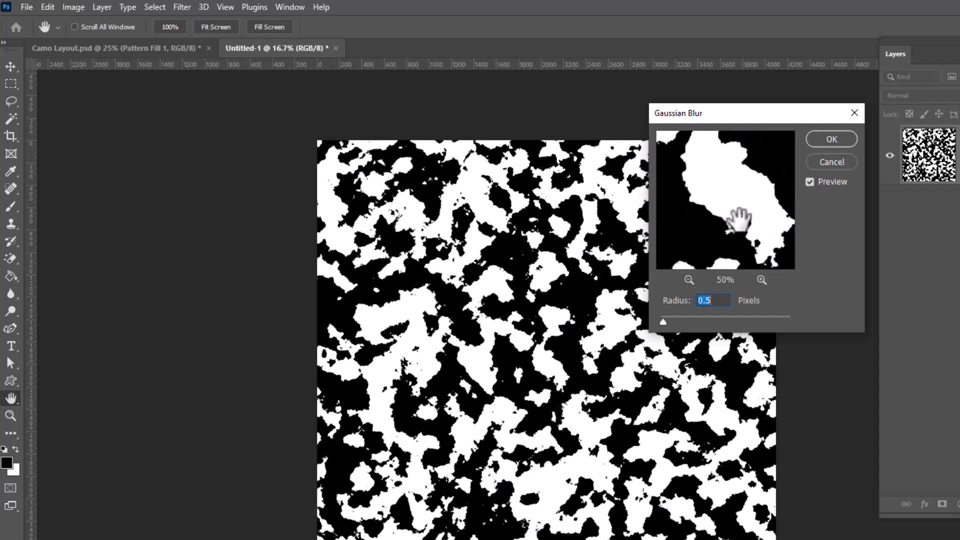
{"action": "left_click_drag", "start_coordinate": [664, 323], "coordinate": [720, 332]}
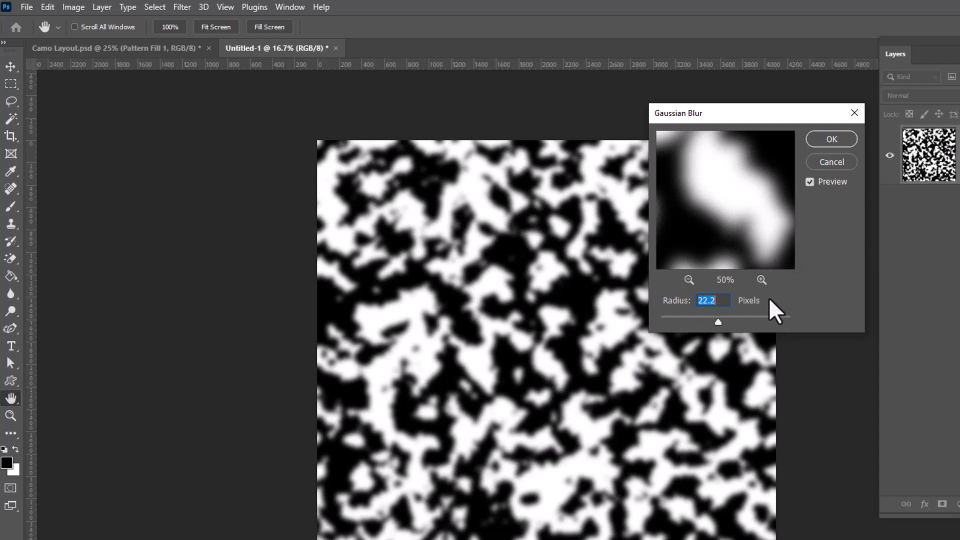
{"action": "left_click", "coordinate": [823, 140]}
{"action": "key", "text": "m"}
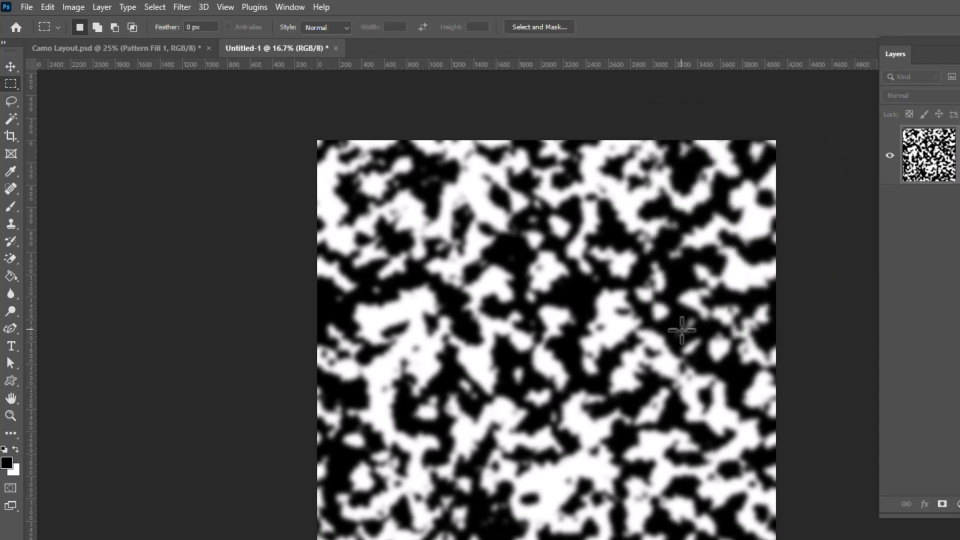
Re-threshold the blurred blotches at level 128 into crisp black-and-white shapes.
{"action": "left_click", "coordinate": [75, 7]}
{"action": "mouse_move", "coordinate": [76, 42]}
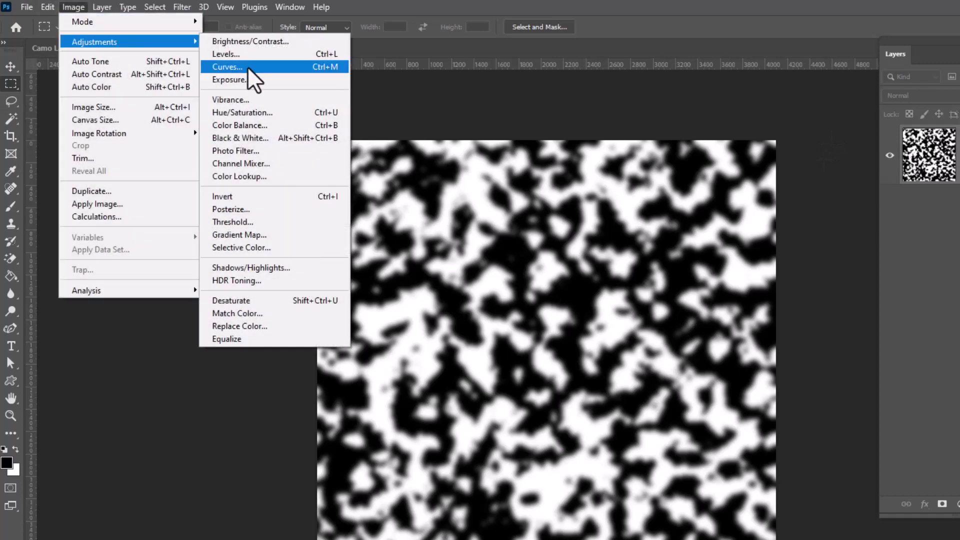
{"action": "left_click", "coordinate": [259, 222]}
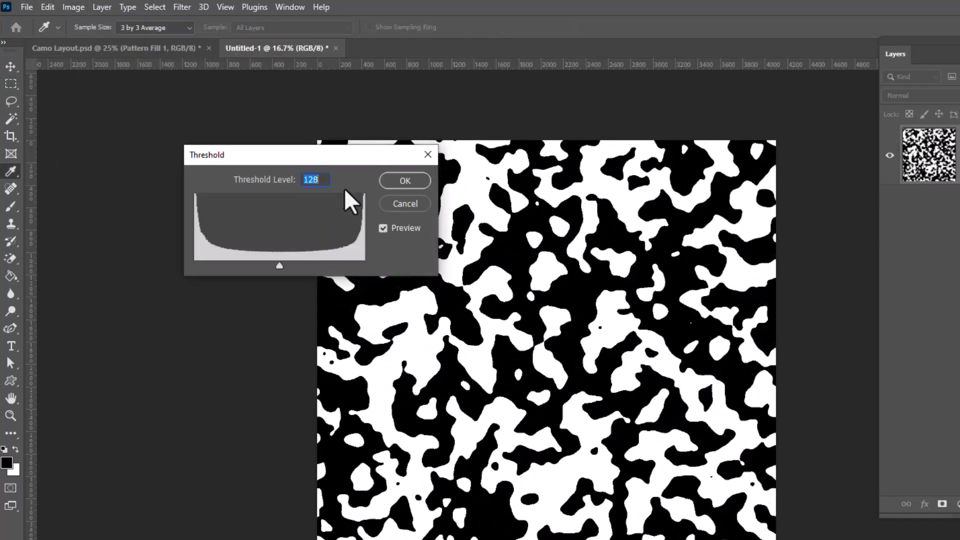
{"action": "left_click_drag", "start_coordinate": [329, 159], "coordinate": [235, 92]}
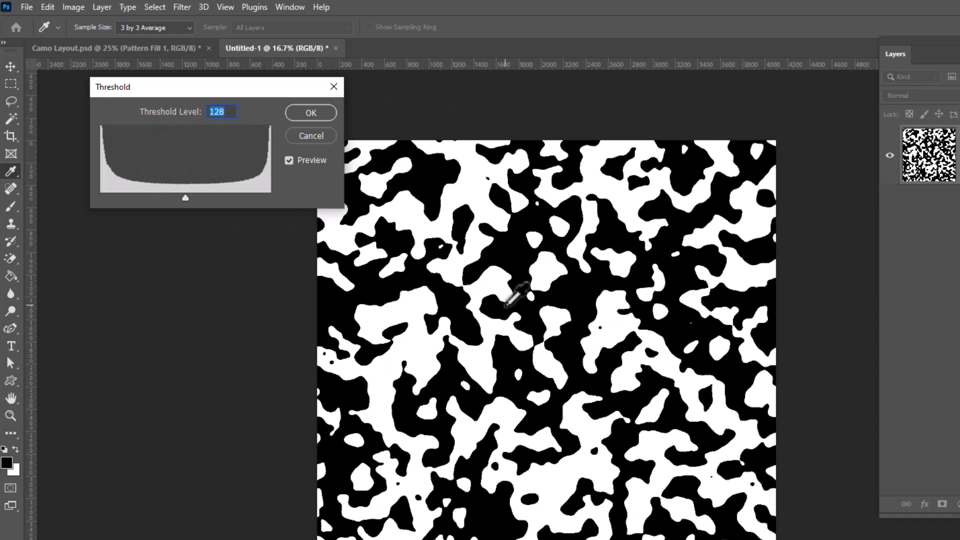
{"action": "left_click", "coordinate": [313, 114]}
{"action": "key", "text": "m"}
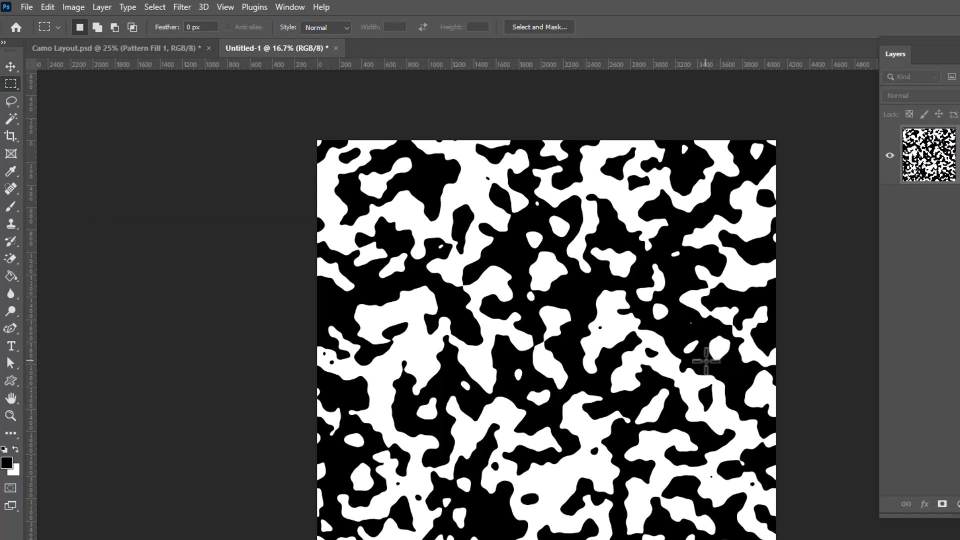
Switch to the Paint Bucket and set its fill tolerance to 32.
{"action": "left_click", "coordinate": [15, 274]}
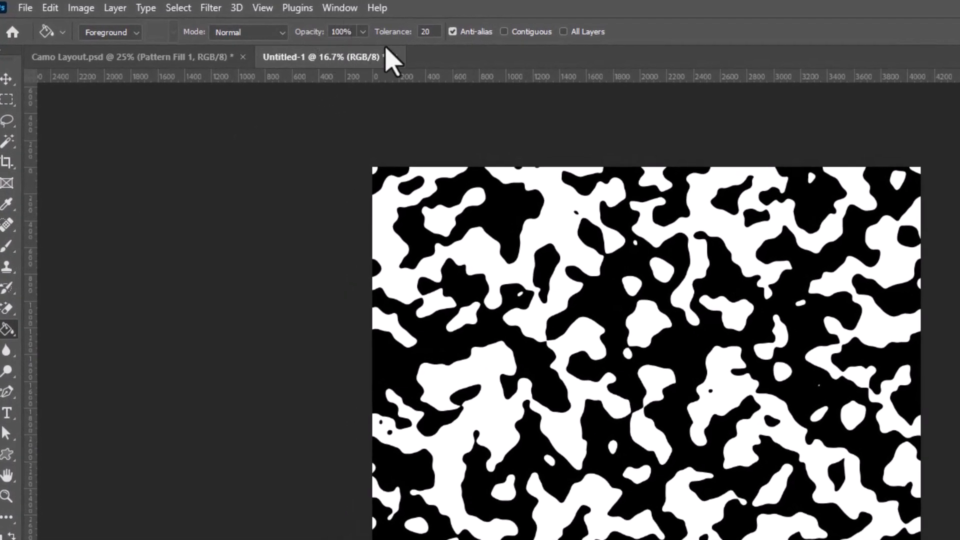
{"action": "double_click", "coordinate": [423, 32]}
{"action": "type", "text": "32"}
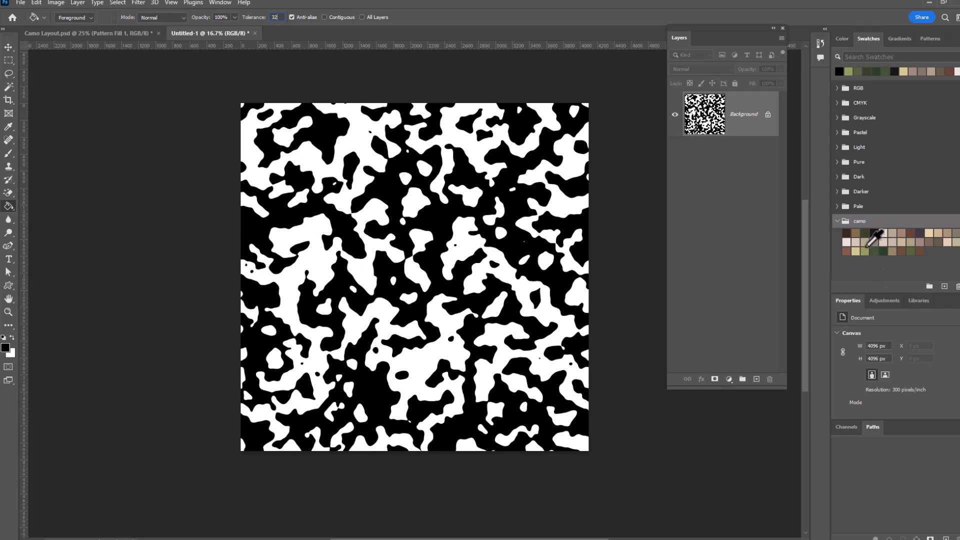
Fill the white areas olive and the black areas dark green, then add Layer 1 above Background.
{"action": "left_click", "coordinate": [865, 251]}
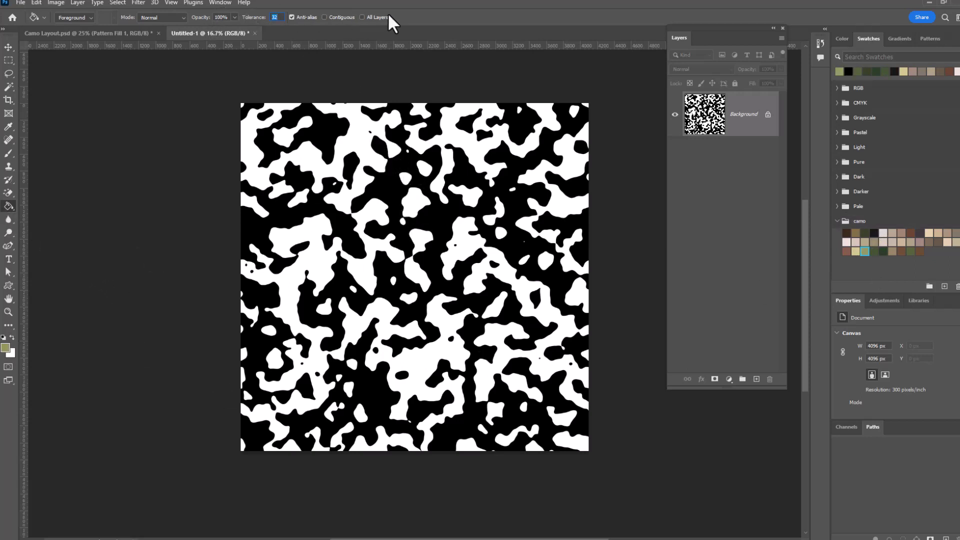
{"action": "left_click", "coordinate": [355, 139]}
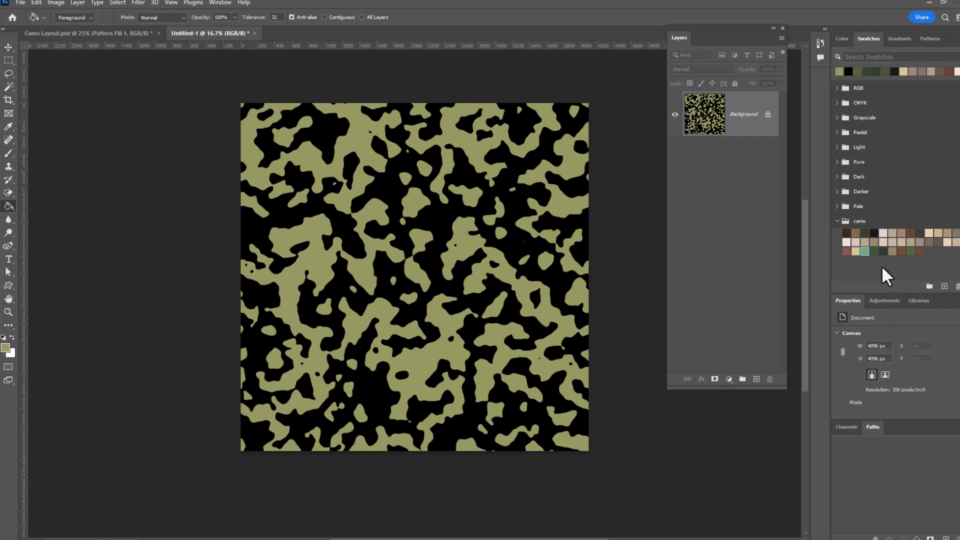
{"action": "left_click", "coordinate": [875, 251]}
{"action": "left_click", "coordinate": [405, 162]}
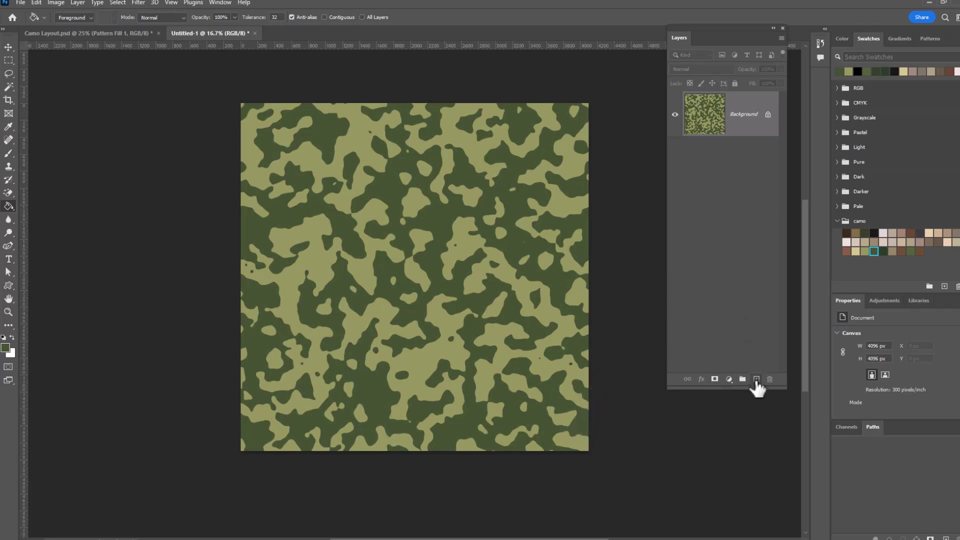
{"action": "left_click", "coordinate": [756, 380]}
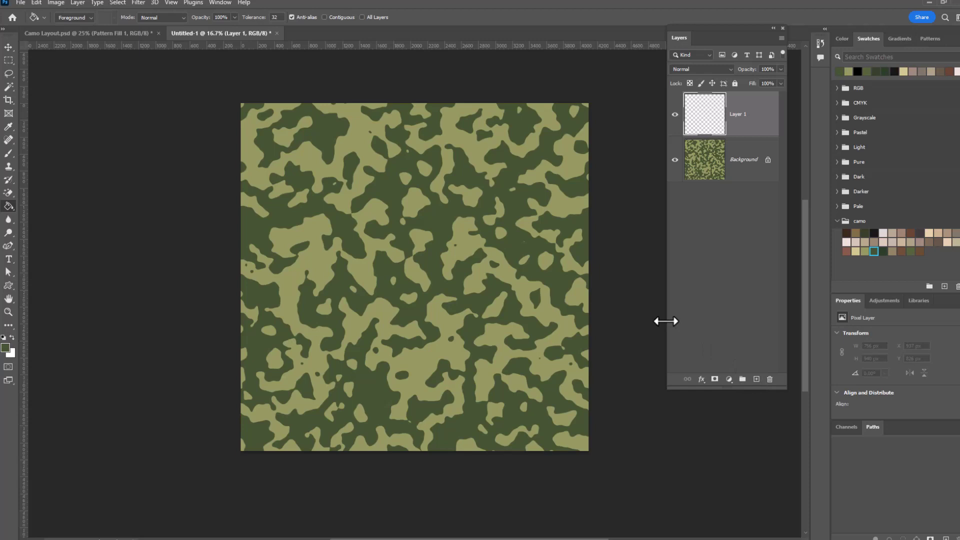
Reset to default colours and render a Clouds texture onto Layer 1.
{"action": "key", "text": "d"}
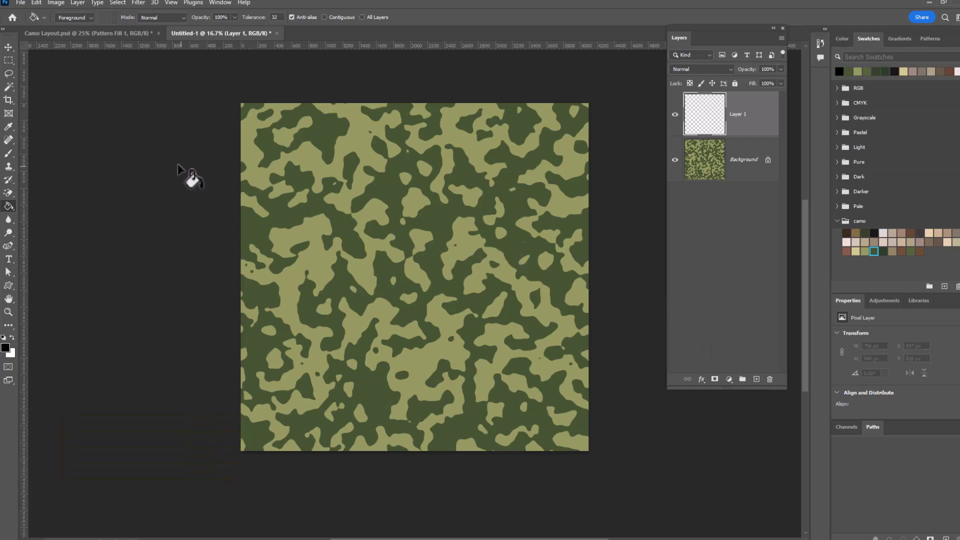
{"action": "left_click", "coordinate": [142, 7]}
{"action": "mouse_move", "coordinate": [157, 183]}
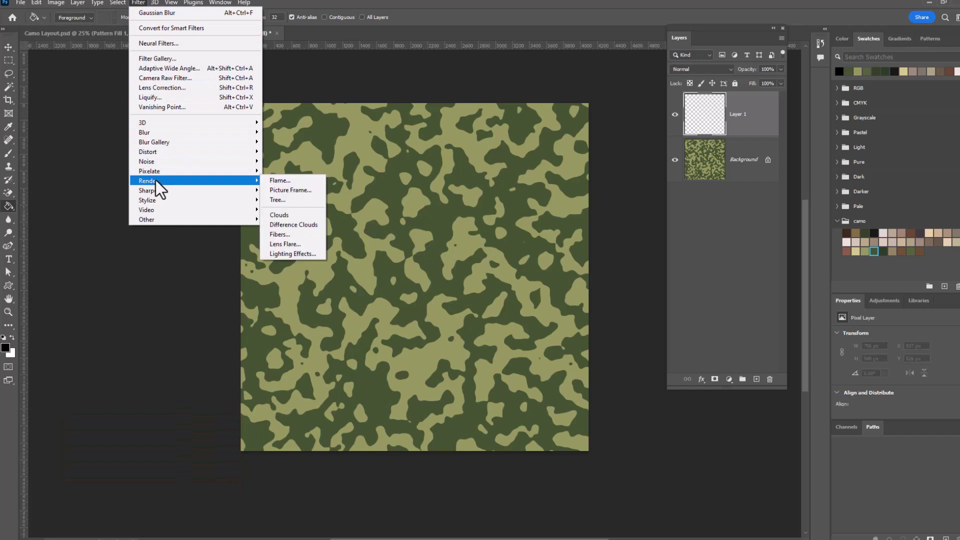
{"action": "left_click", "coordinate": [290, 218]}
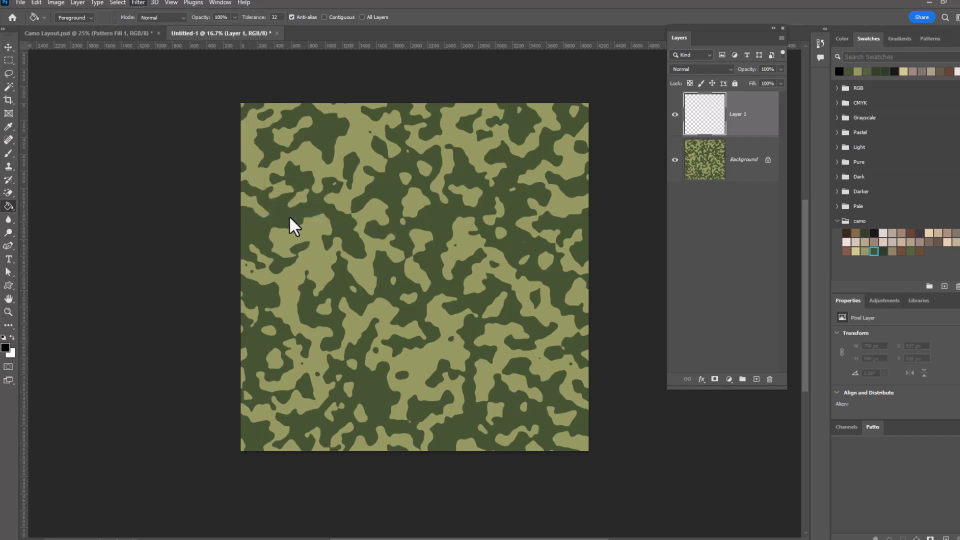
Threshold Layer 1's clouds at level 103 into sparse black blobs on white.
{"action": "left_click", "coordinate": [54, 4]}
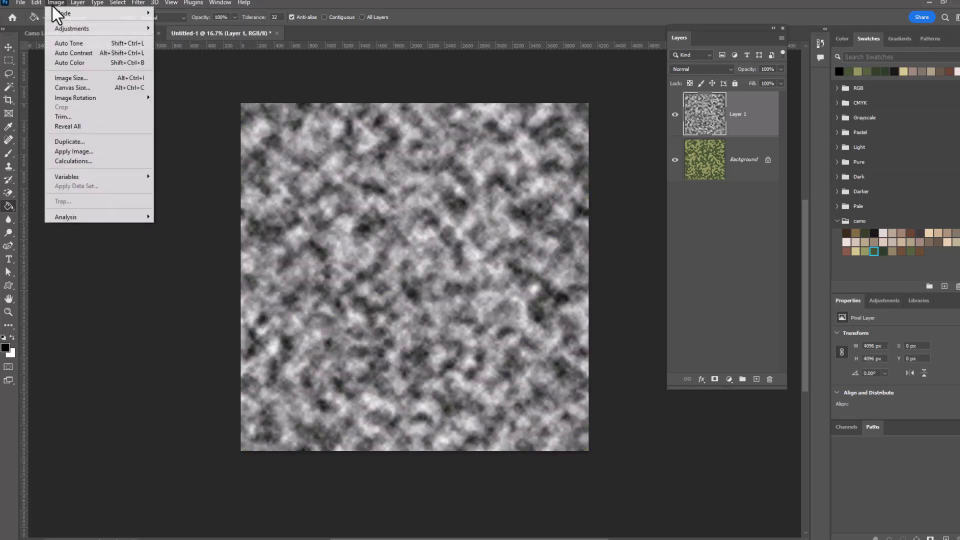
{"action": "mouse_move", "coordinate": [58, 29]}
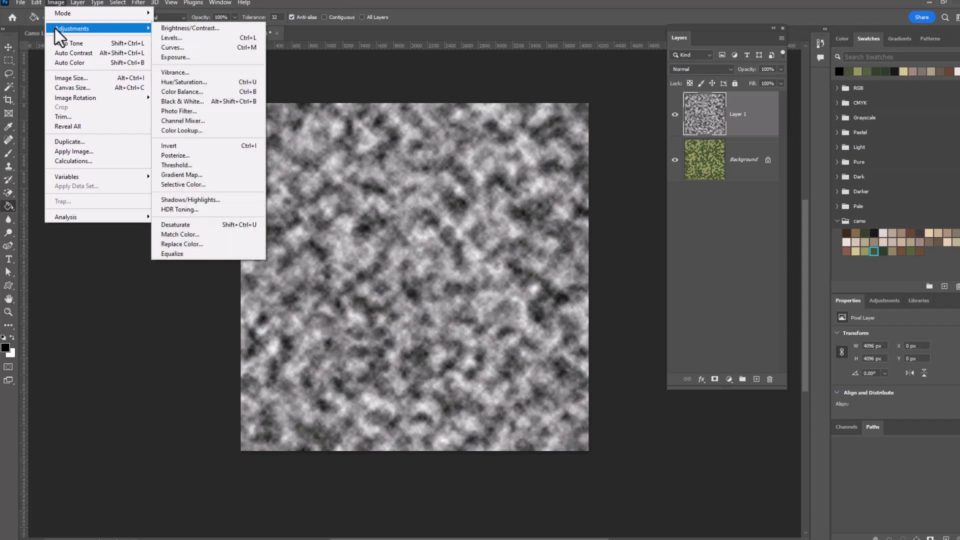
{"action": "left_click", "coordinate": [220, 165]}
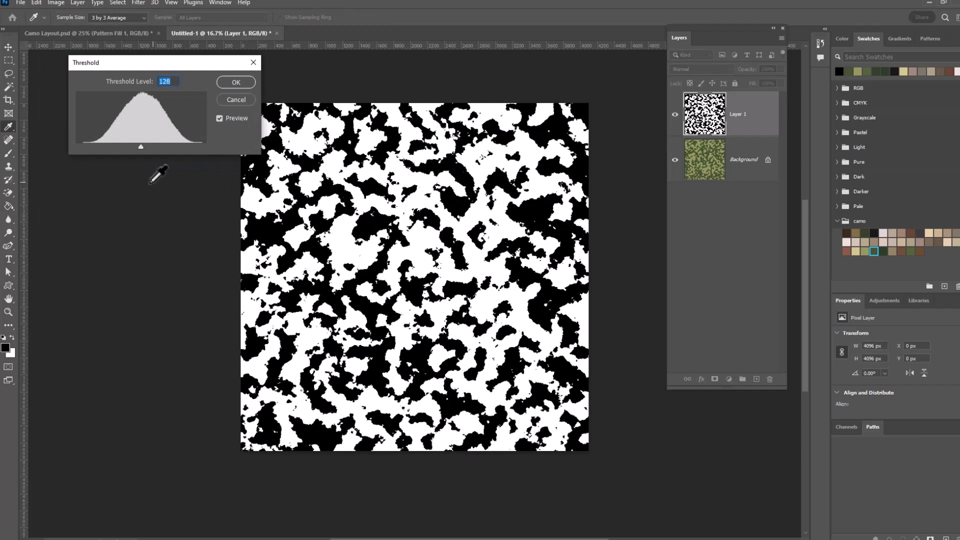
{"action": "left_click_drag", "start_coordinate": [141, 148], "coordinate": [128, 148]}
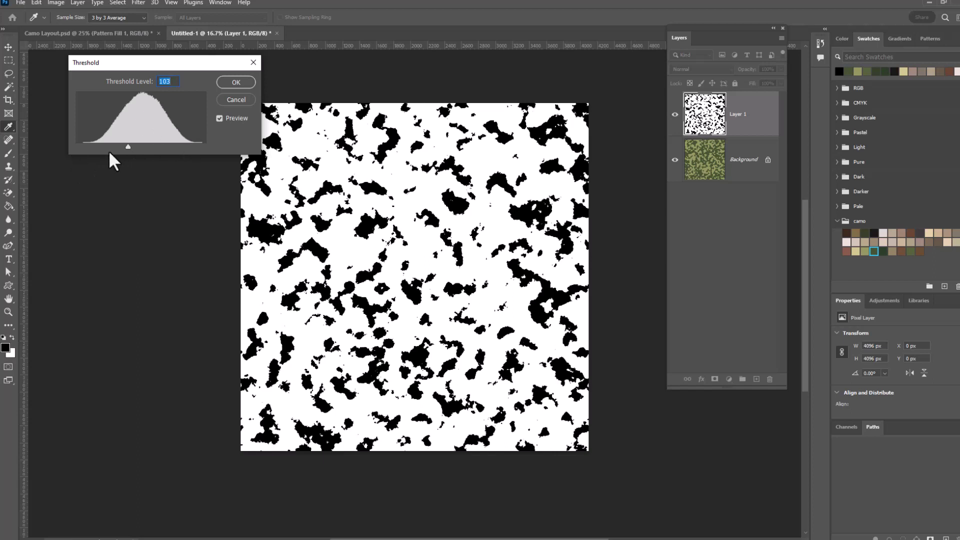
{"action": "left_click", "coordinate": [234, 84]}
{"action": "key", "text": "g"}
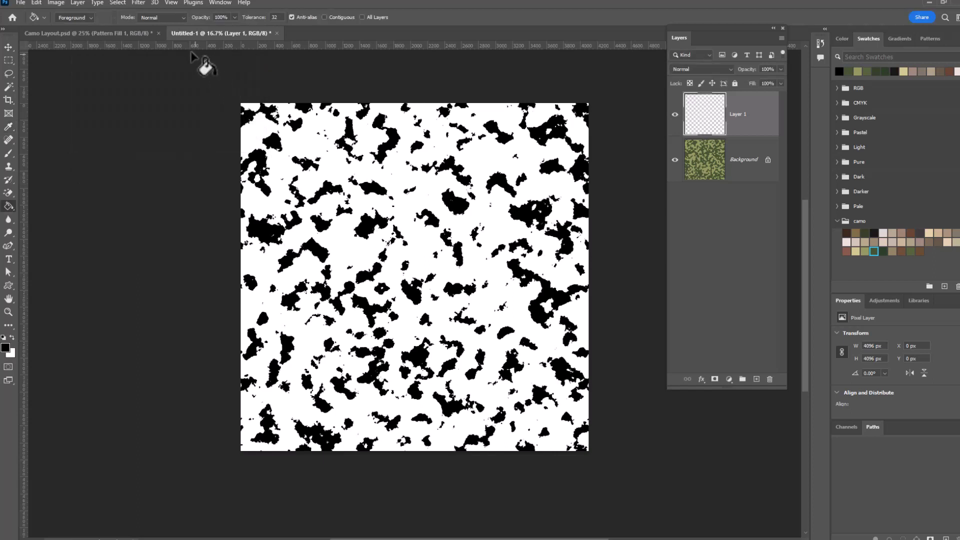
{"action": "left_click", "coordinate": [139, 3]}
Blur Layer 1's blobs with a Gaussian Blur of radius 38.7.
{"action": "mouse_move", "coordinate": [207, 133]}
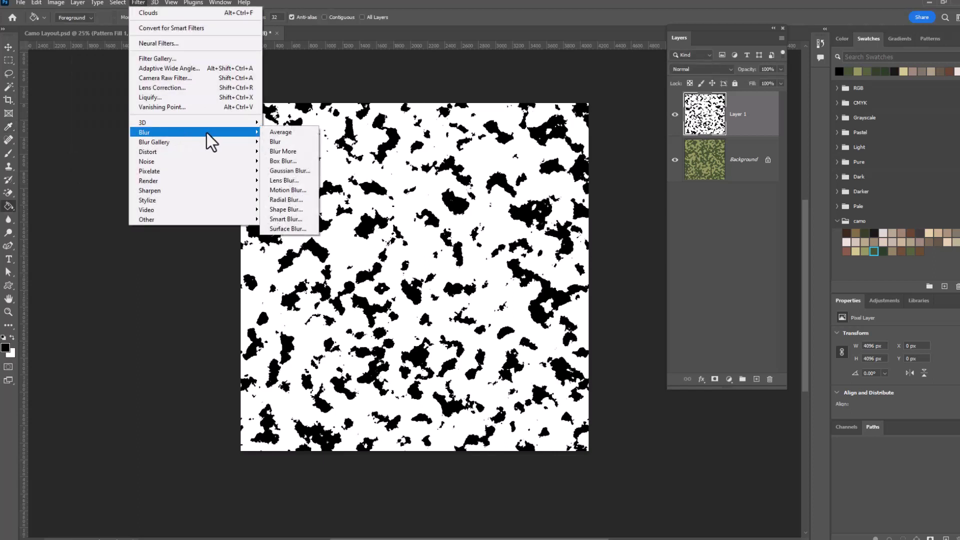
{"action": "left_click", "coordinate": [299, 172]}
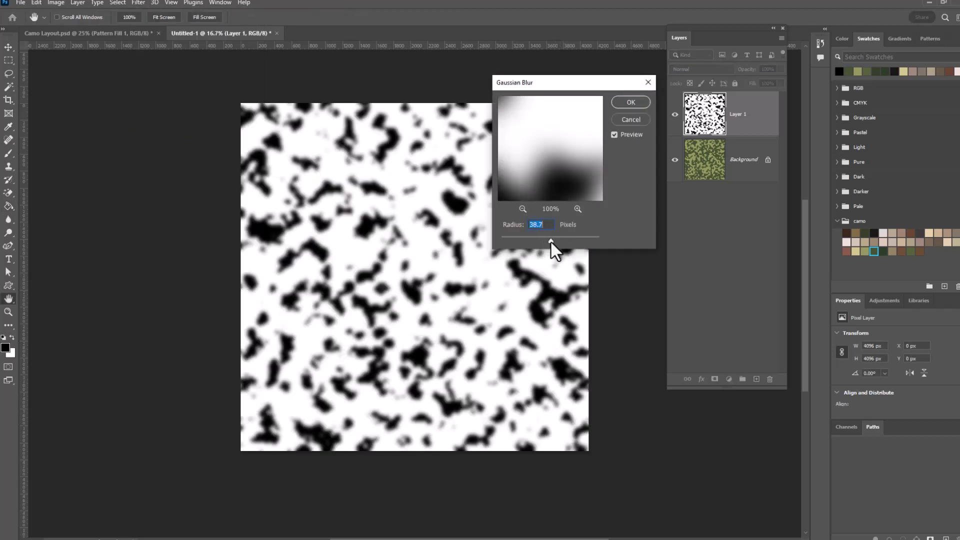
{"action": "left_click", "coordinate": [631, 103]}
Threshold the blurred blobs at level 128 into smooth, hard-edged black spots.
{"action": "left_click", "coordinate": [55, 3]}
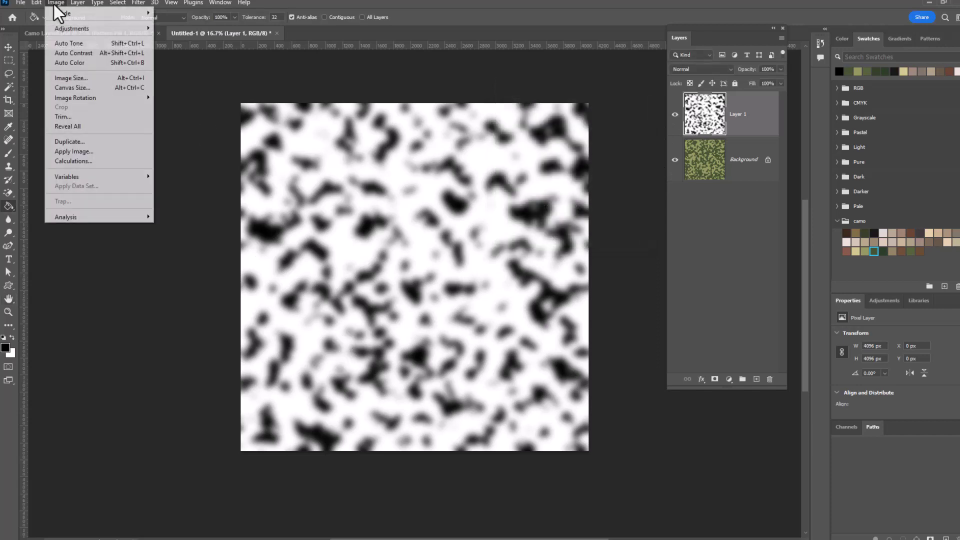
{"action": "mouse_move", "coordinate": [55, 30]}
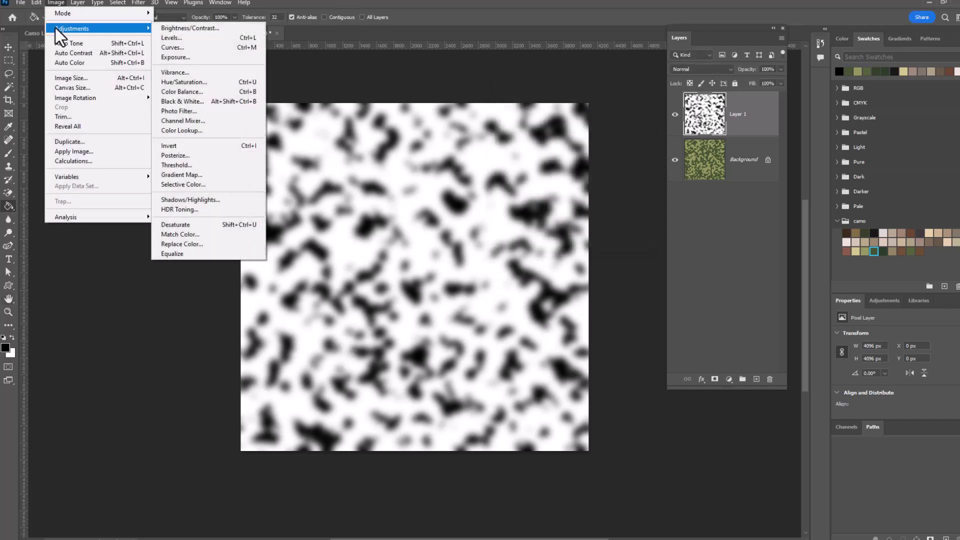
{"action": "left_click", "coordinate": [195, 166]}
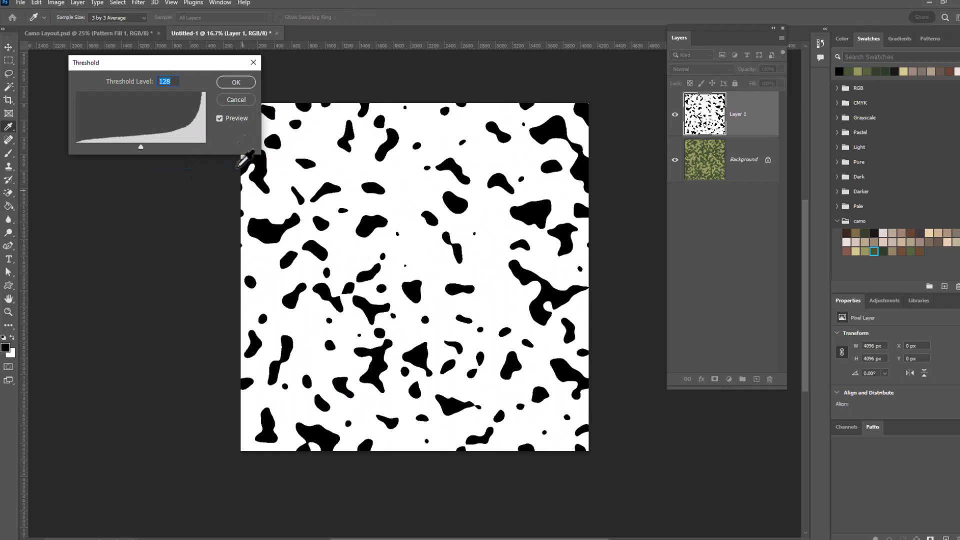
{"action": "left_click", "coordinate": [236, 83]}
{"action": "key", "text": "g"}
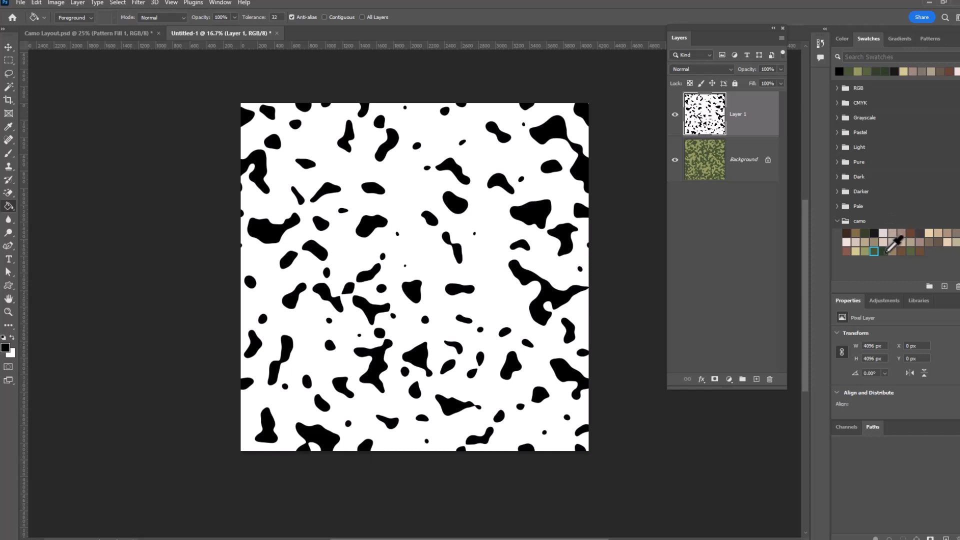
Fill Layer 1's black spots with the dark green camo swatch.
{"action": "left_click", "coordinate": [884, 252]}
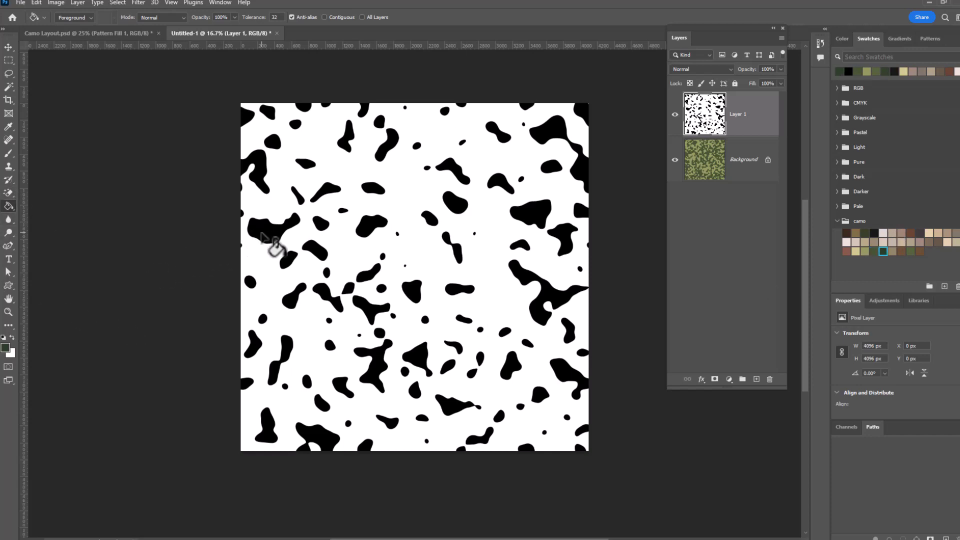
{"action": "left_click", "coordinate": [262, 234]}
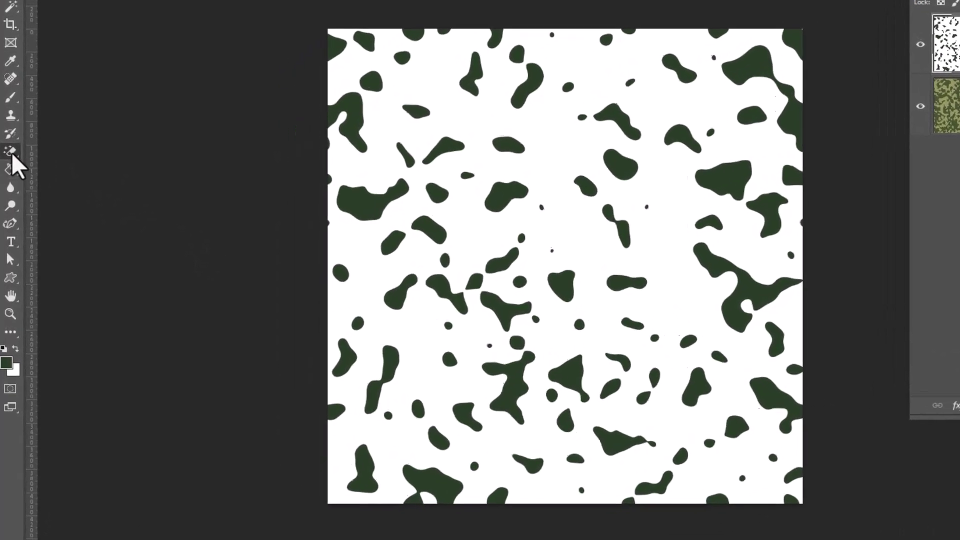
Remove all of Layer 1's white with the Magic Eraser, leaving its dark green spots.
{"action": "right_click", "coordinate": [11, 153]}
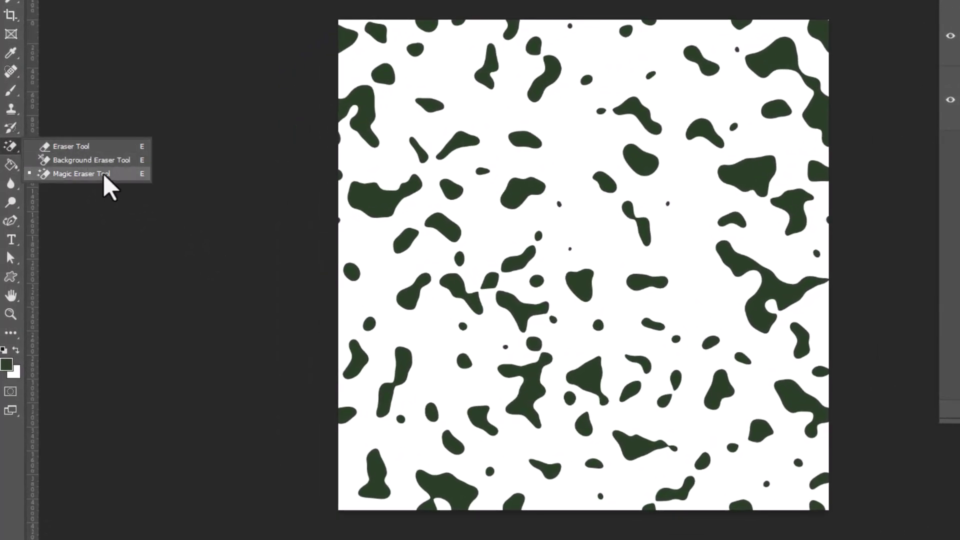
{"action": "left_click", "coordinate": [104, 176]}
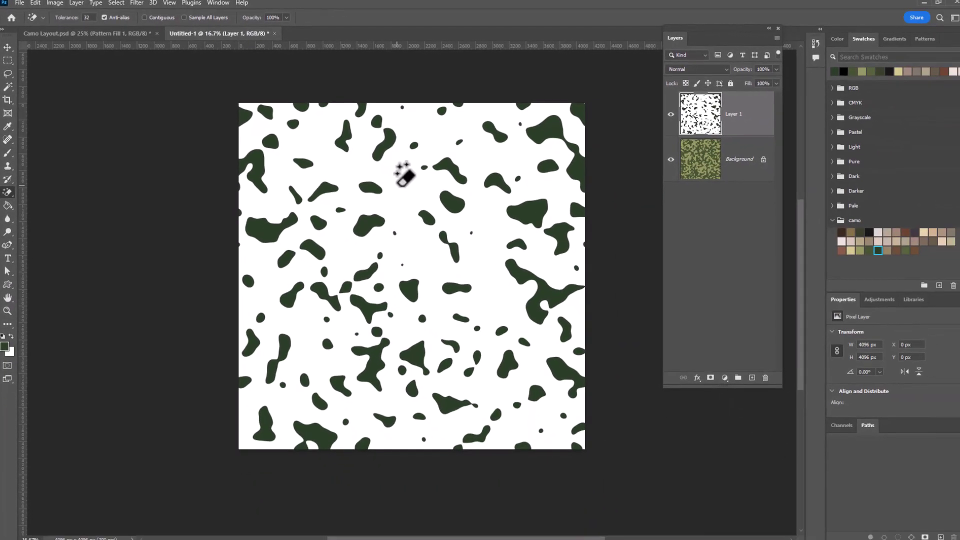
{"action": "left_click", "coordinate": [404, 174]}
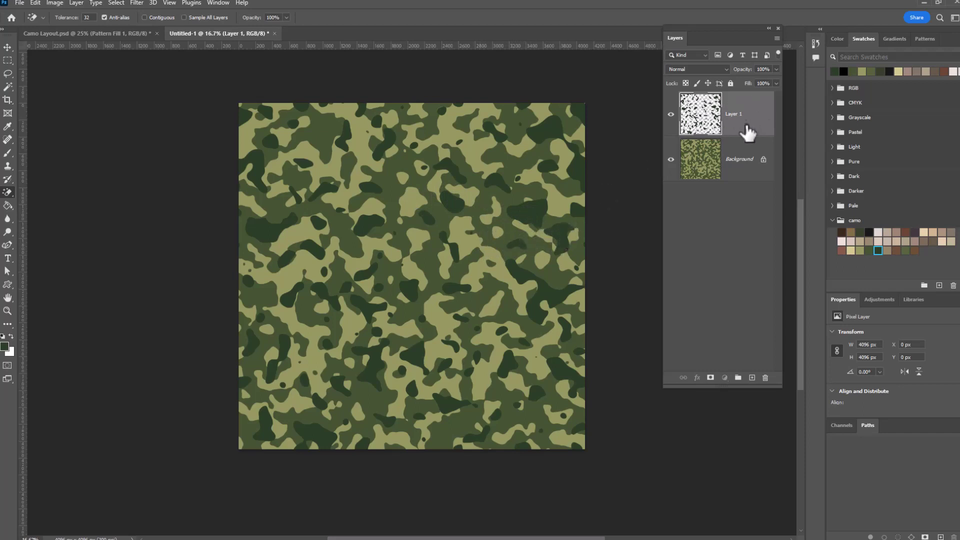
Duplicate Layer 1 and fill the copy's spots with near-black, with transparent pixels locked.
{"action": "left_click_drag", "start_coordinate": [748, 133], "coordinate": [752, 373]}
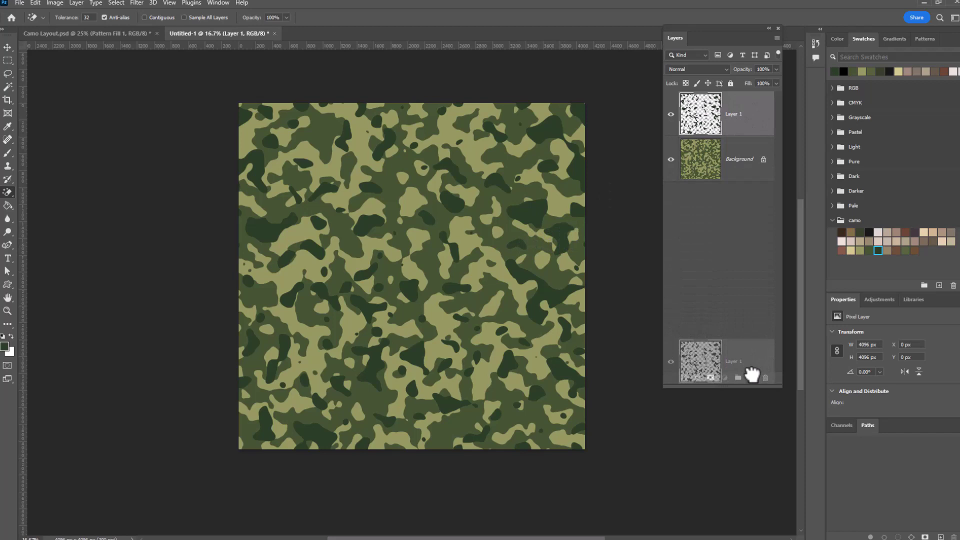
{"action": "left_click_drag", "start_coordinate": [752, 374], "coordinate": [752, 378]}
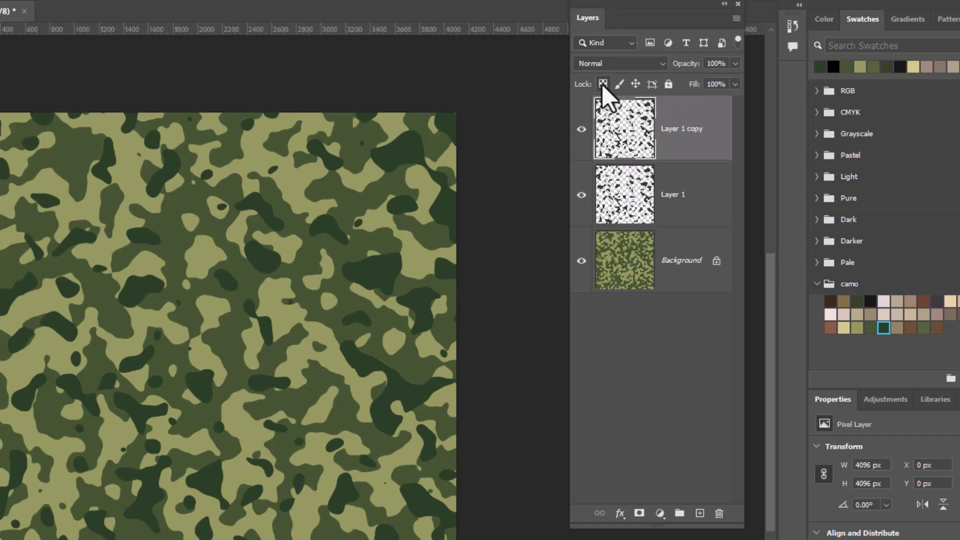
{"action": "left_click", "coordinate": [602, 84]}
{"action": "left_click", "coordinate": [871, 301]}
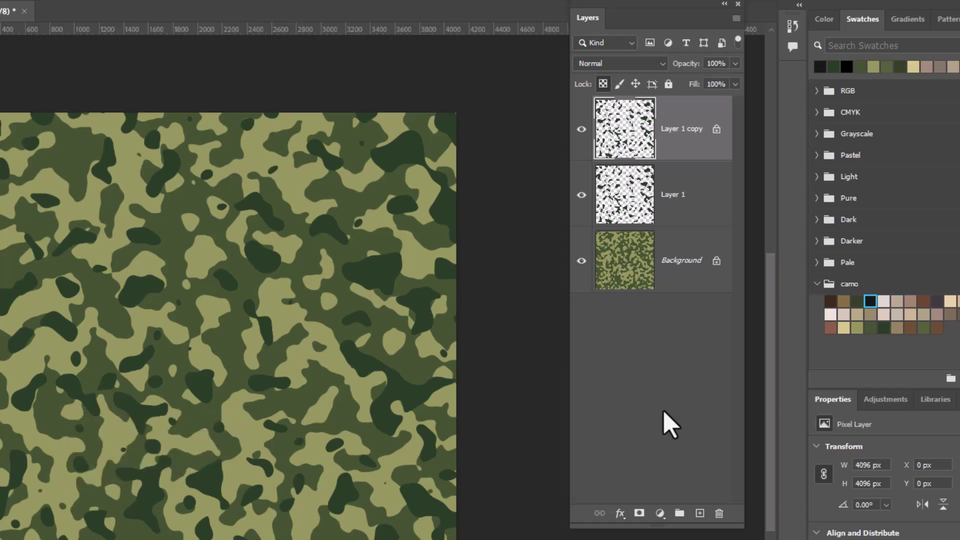
{"action": "key", "text": "alt+BackSpace"}
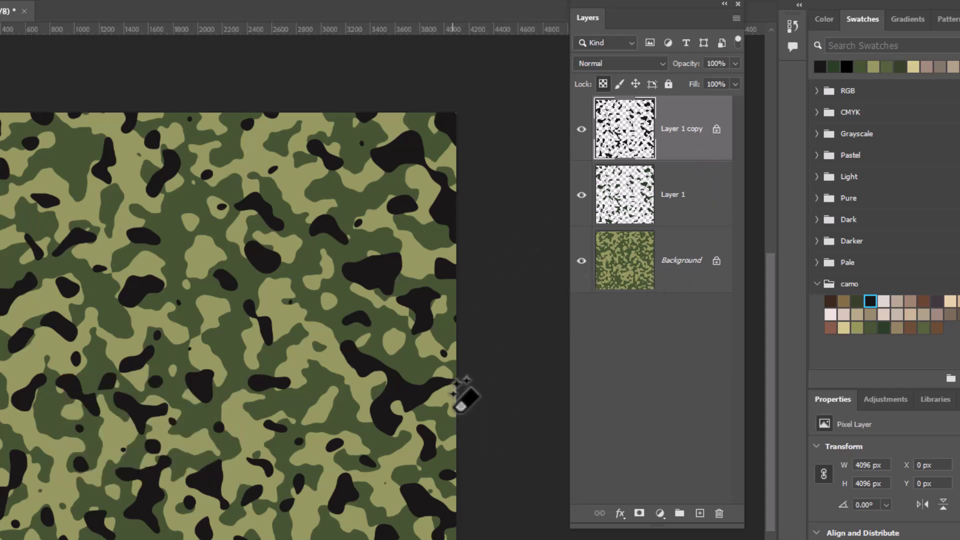
{"action": "left_click", "coordinate": [603, 84]}
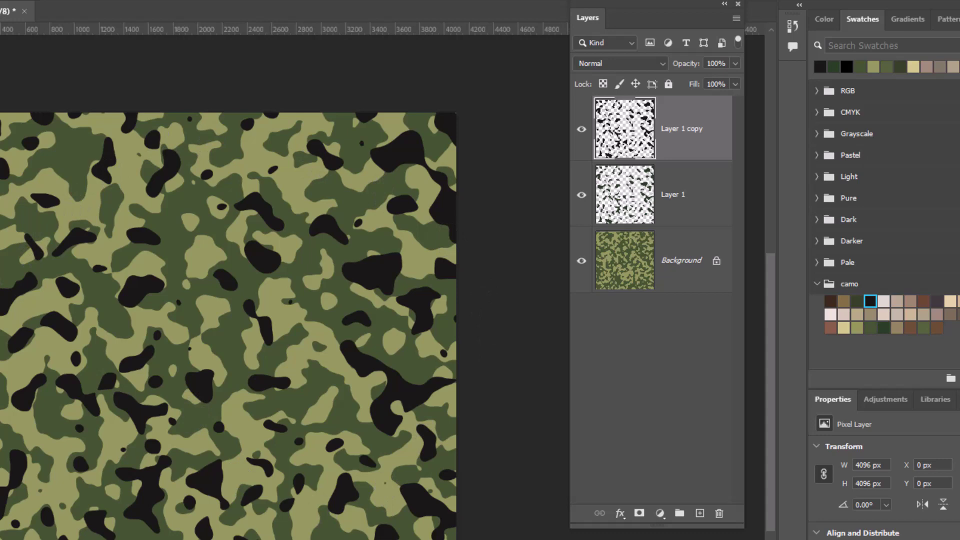
{"action": "key", "text": "v"}
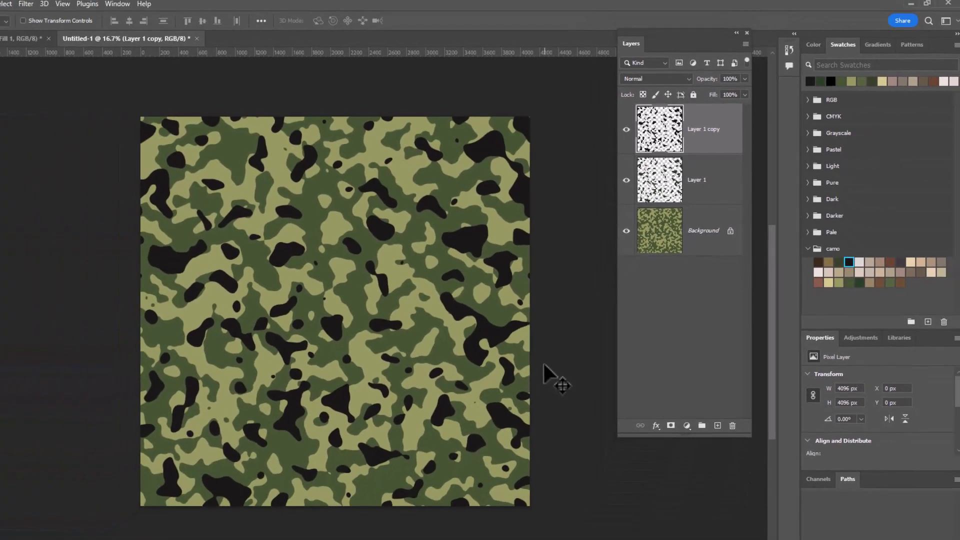
Scale Layer 1 copy to 50% width and height with the link on, and commit.
{"action": "key", "text": "ctrl+t"}
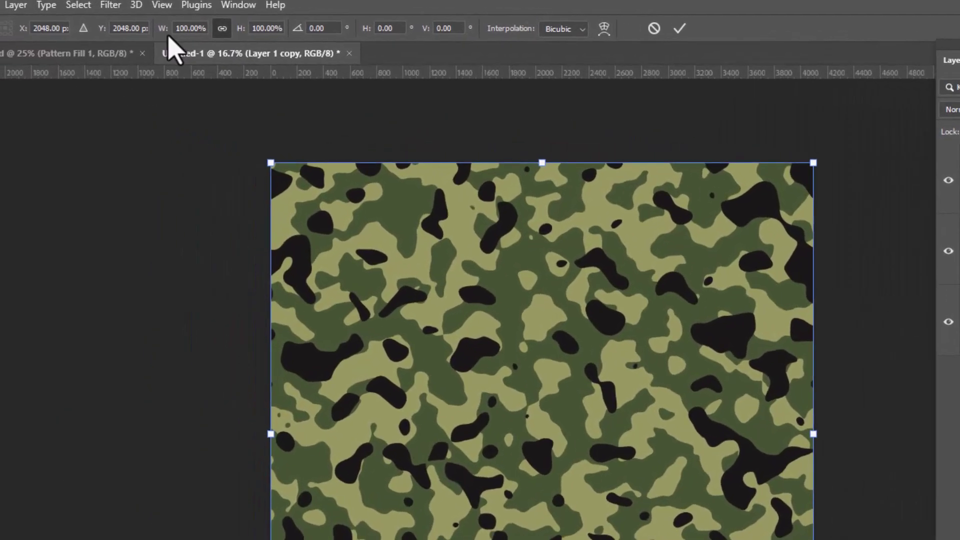
{"action": "left_click", "coordinate": [203, 29]}
{"action": "type", "text": "50"}
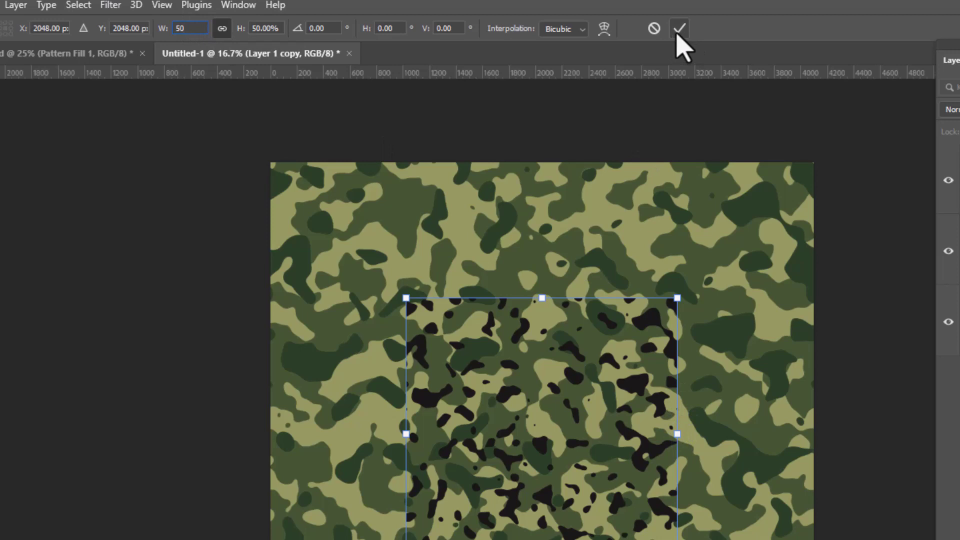
{"action": "key", "text": "Return"}
{"action": "left_click", "coordinate": [679, 30]}
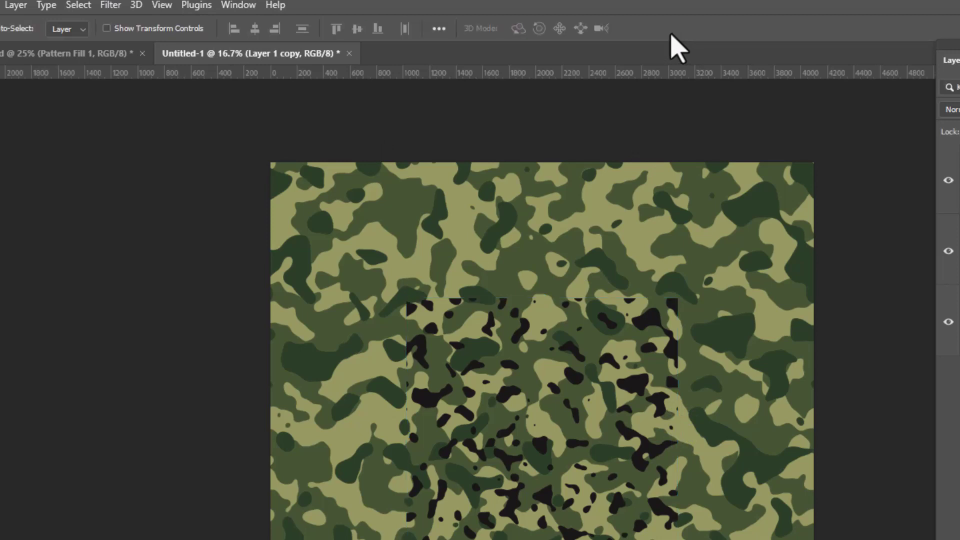
Enable snapping to Document Bounds and move the half-size patch into the top-left corner.
{"action": "left_click", "coordinate": [162, 6]}
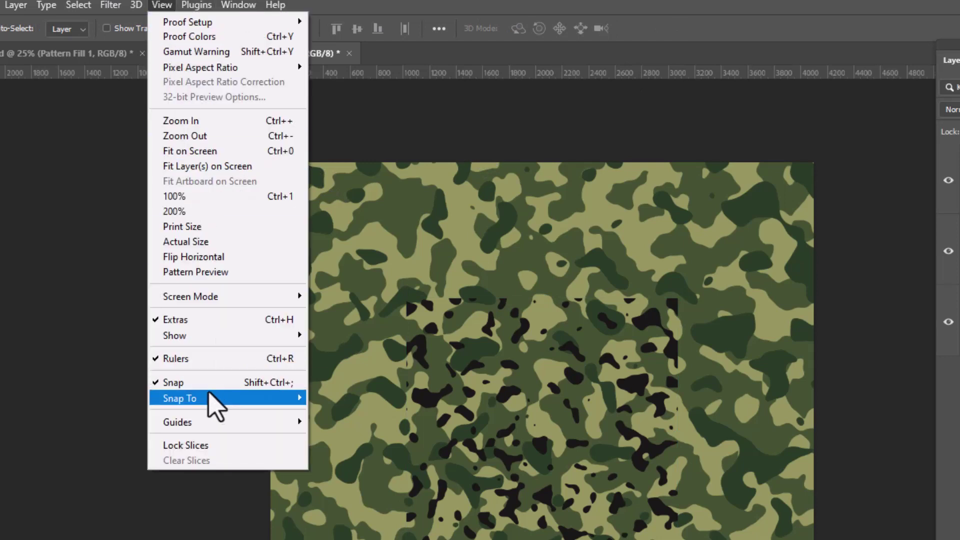
{"action": "mouse_move", "coordinate": [206, 400]}
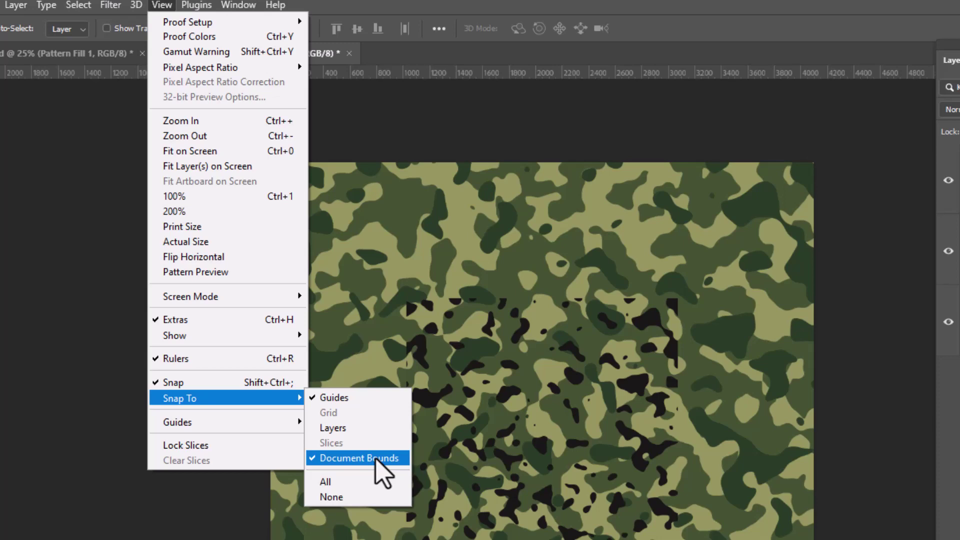
{"action": "left_click", "coordinate": [470, 145]}
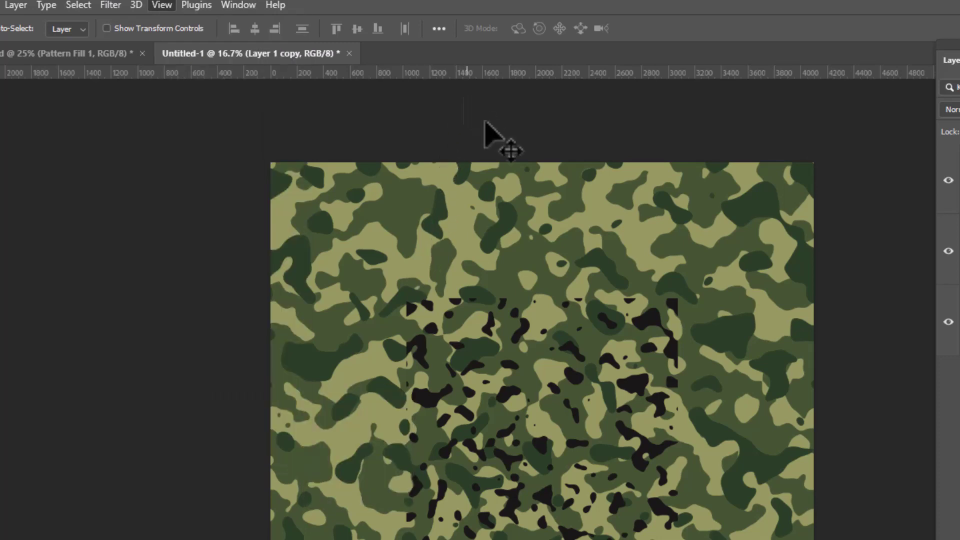
{"action": "left_click_drag", "start_coordinate": [482, 386], "coordinate": [337, 233]}
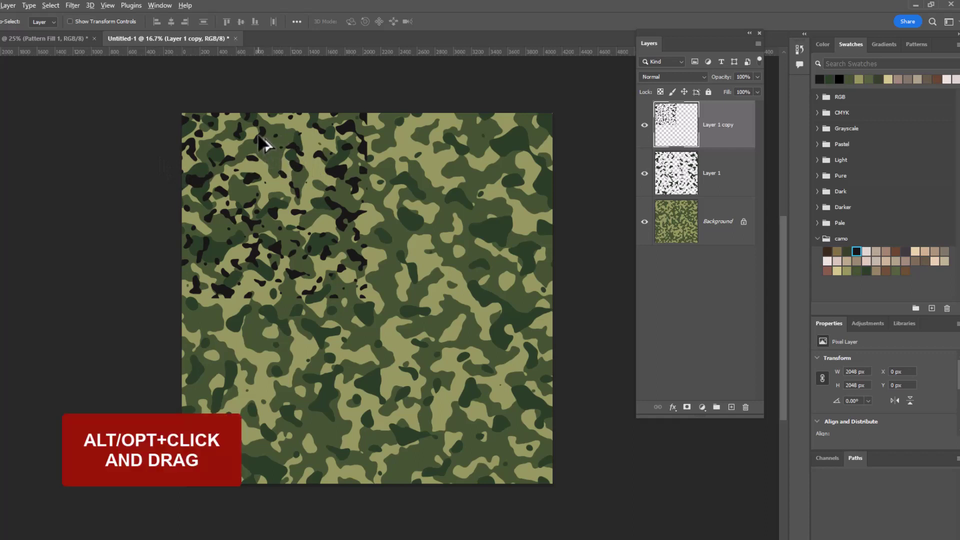
Copy the patch to the upper-right and merge it down. Then copy the top half into the bottom half.
{"action": "left_click_drag", "start_coordinate": [264, 145], "coordinate": [451, 146]}
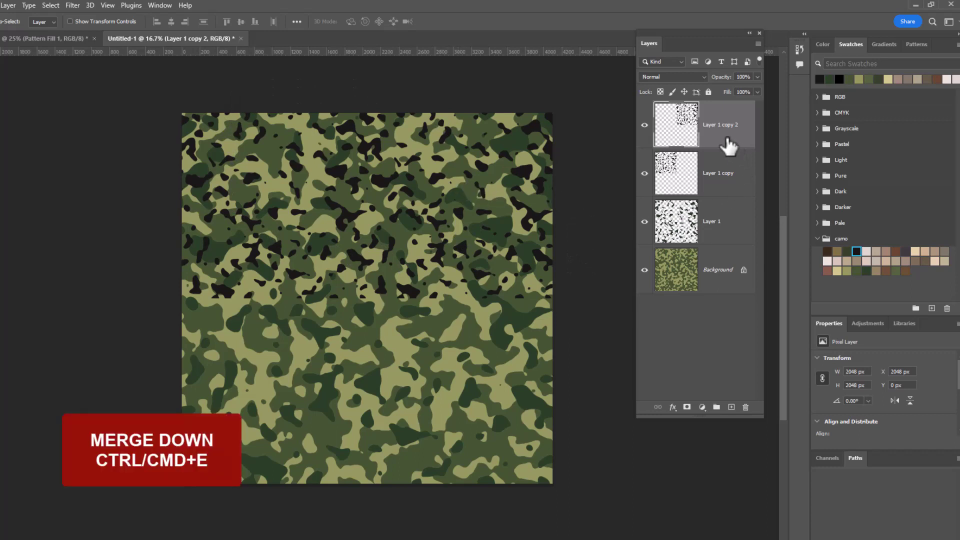
{"action": "key", "text": "ctrl+e"}
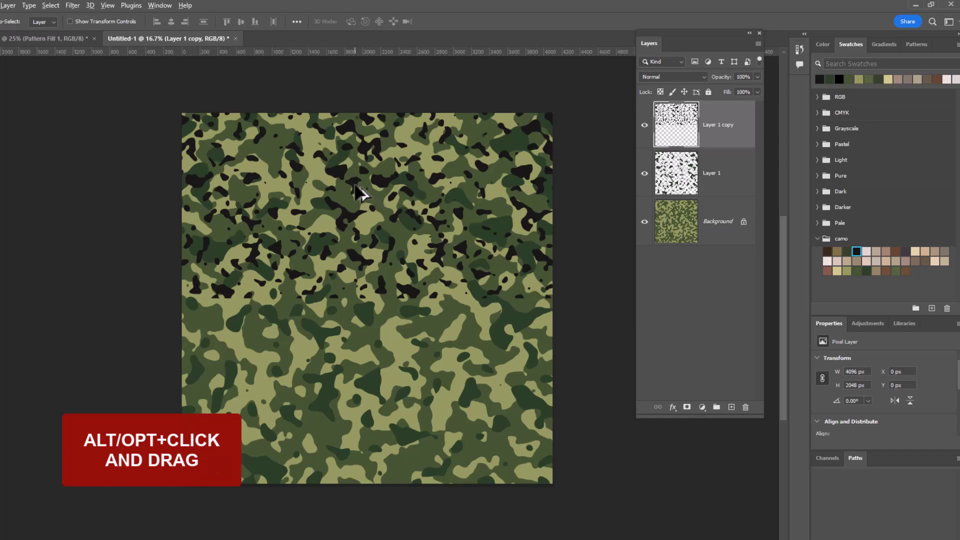
{"action": "left_click_drag", "start_coordinate": [360, 190], "coordinate": [356, 376]}
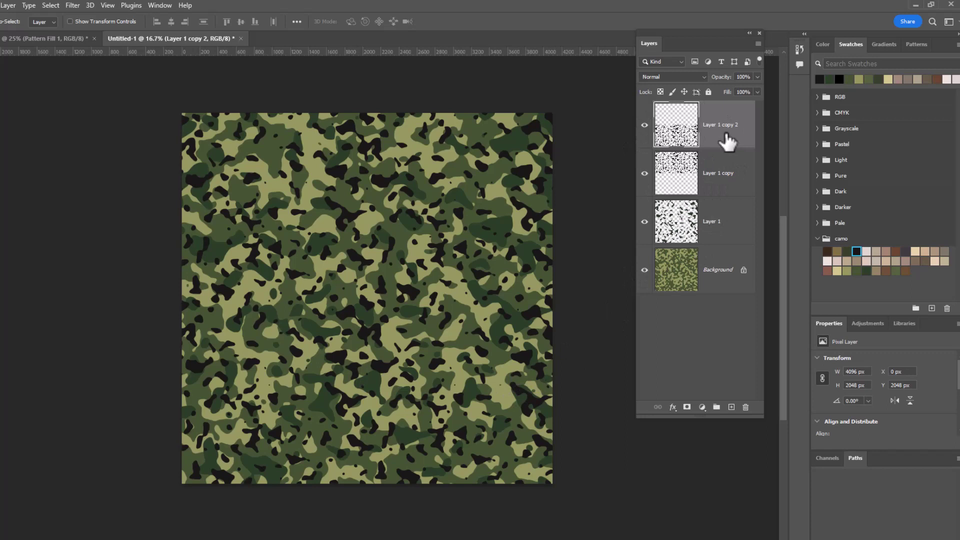
Merge the black tile layers into Layer 1 copy and select Layer 1.
{"action": "key", "text": "ctrl+e"}
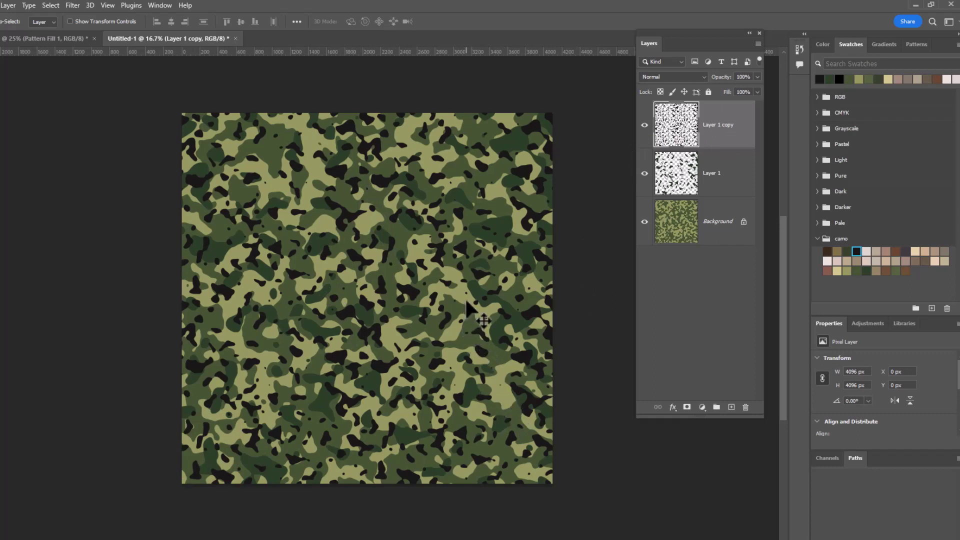
{"action": "mouse_move", "coordinate": [719, 198]}
{"action": "left_mouse_down"}
{"action": "mouse_move", "coordinate": [692, 164]}
{"action": "mouse_move", "coordinate": [703, 200]}
{"action": "mouse_move", "coordinate": [663, 172]}
{"action": "mouse_move", "coordinate": [705, 211]}
{"action": "mouse_move", "coordinate": [704, 185]}
{"action": "left_mouse_up"}
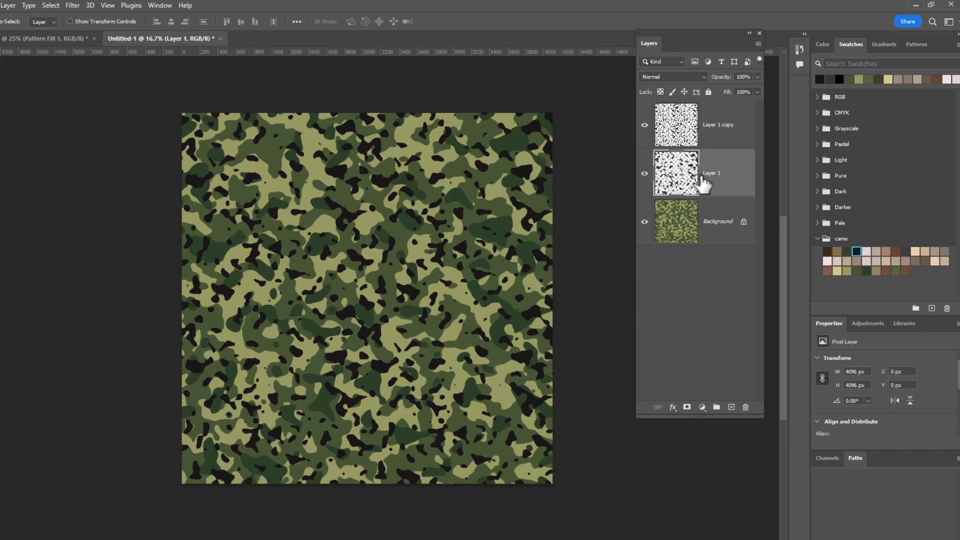
{"action": "left_click", "coordinate": [660, 88]}
{"action": "left_click", "coordinate": [661, 89]}
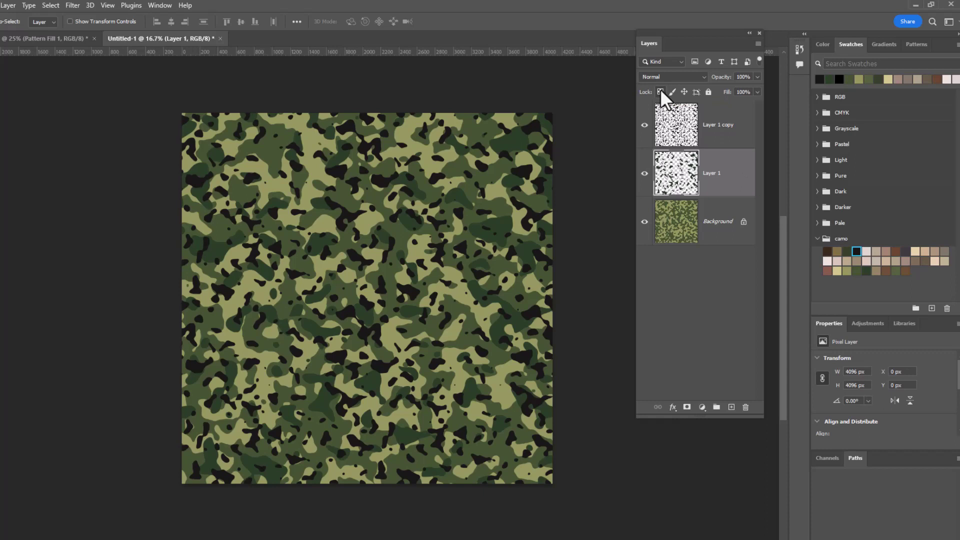
{"action": "left_click", "coordinate": [645, 125]}
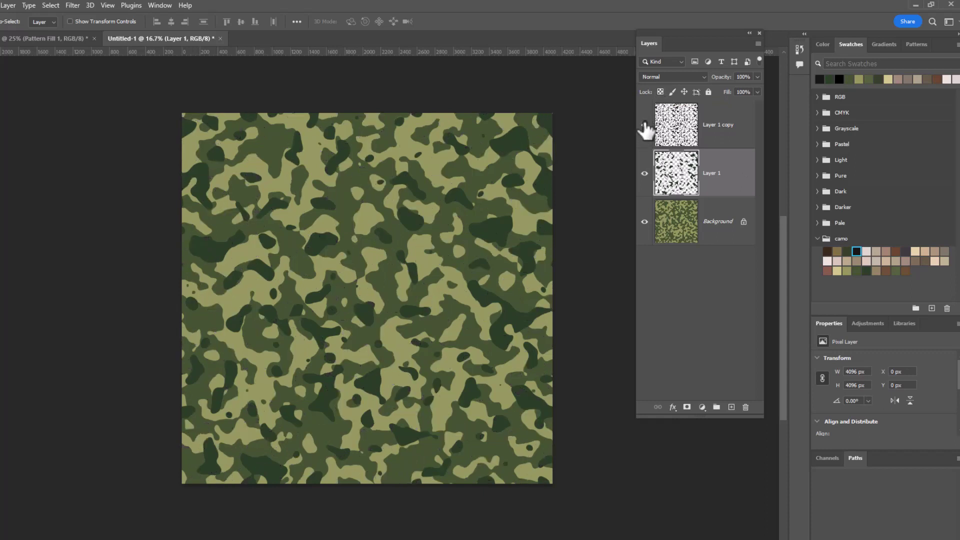
{"action": "left_click", "coordinate": [645, 125]}
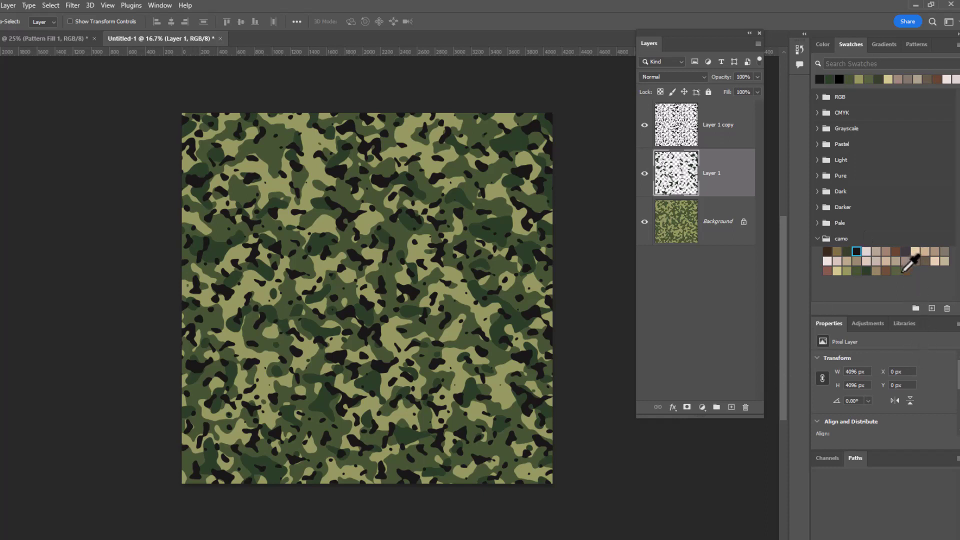
Fill Layer 1's dark green spots with the brown camo colour using the Paint Bucket.
{"action": "left_click", "coordinate": [906, 271]}
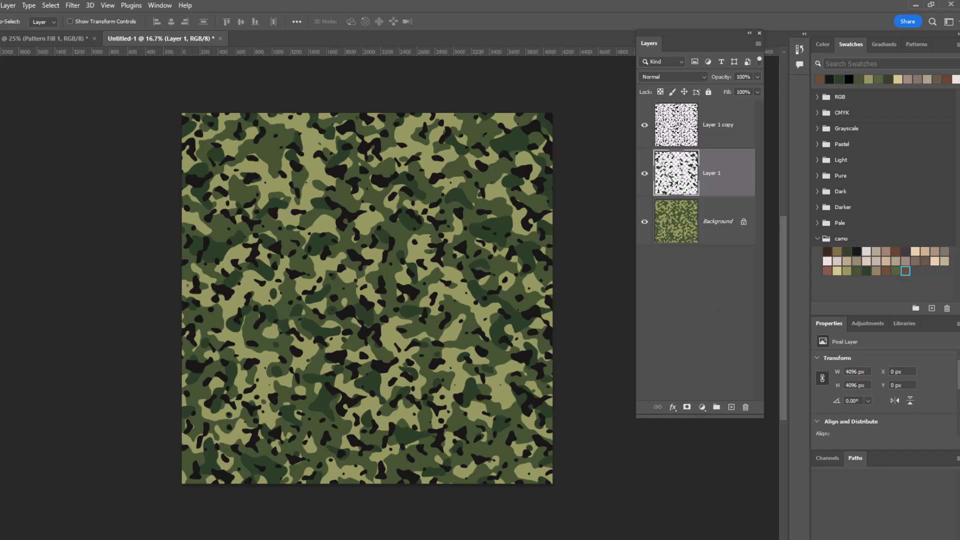
{"action": "key", "text": "g"}
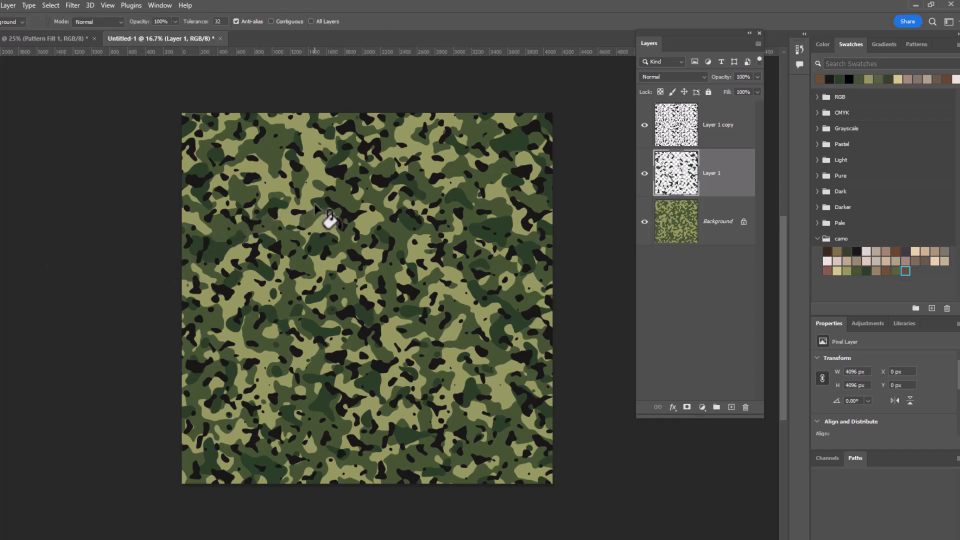
{"action": "left_click", "coordinate": [331, 220]}
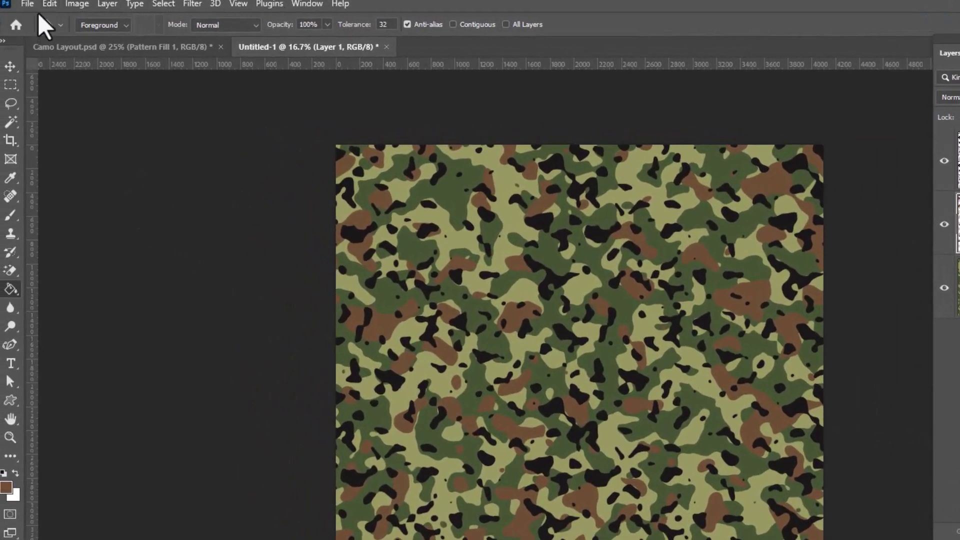
Define the finished camo tile as a pattern named 'Camo green brown'.
{"action": "left_click", "coordinate": [49, 4]}
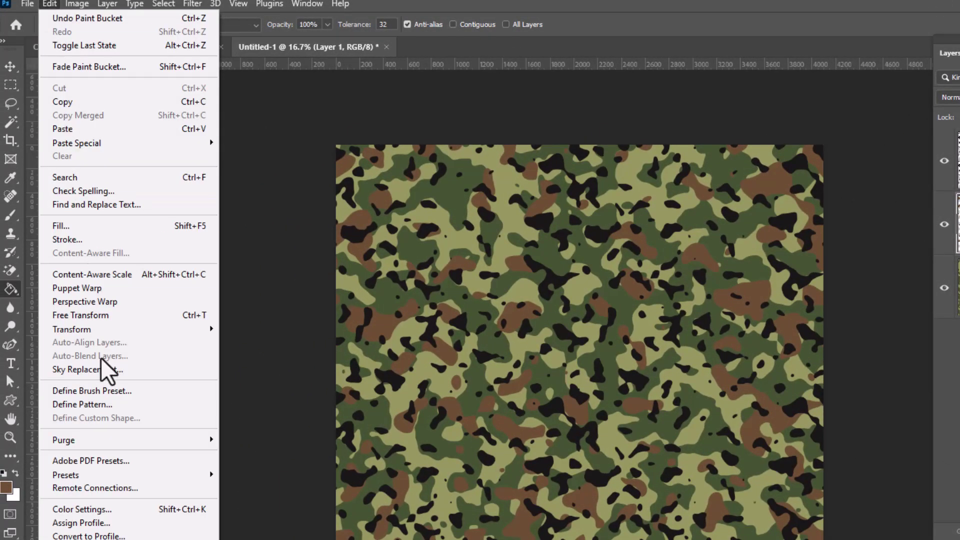
{"action": "left_click", "coordinate": [99, 408]}
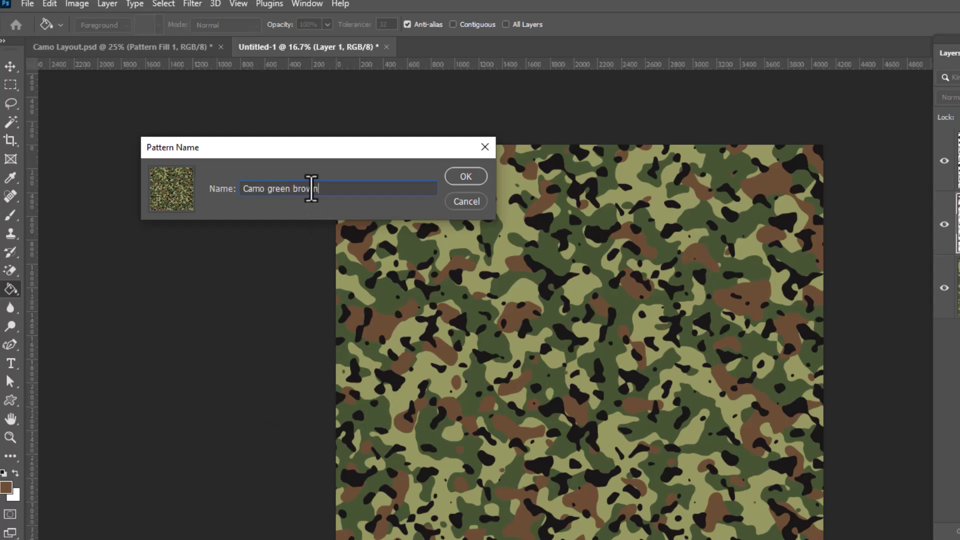
{"action": "left_click", "coordinate": [463, 176]}
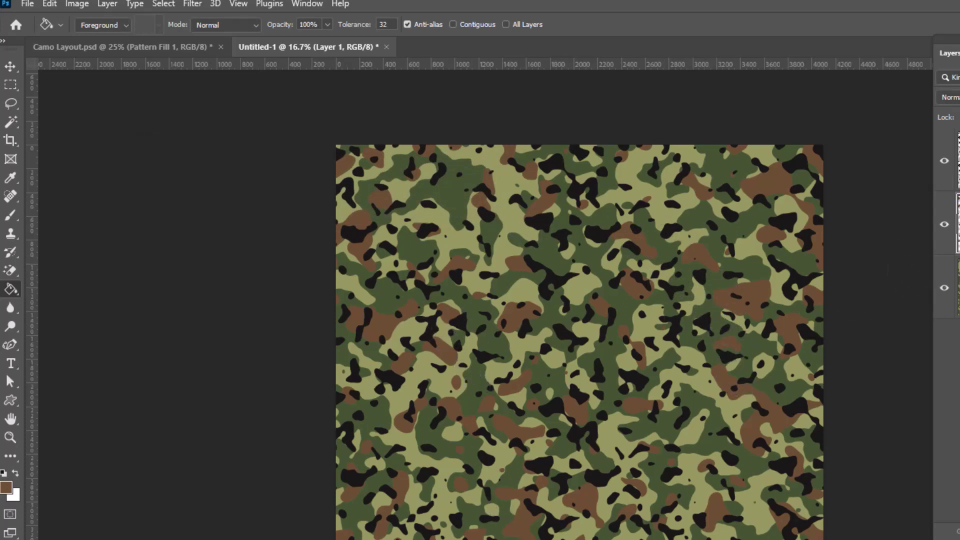
{"action": "left_click", "coordinate": [951, 180]}
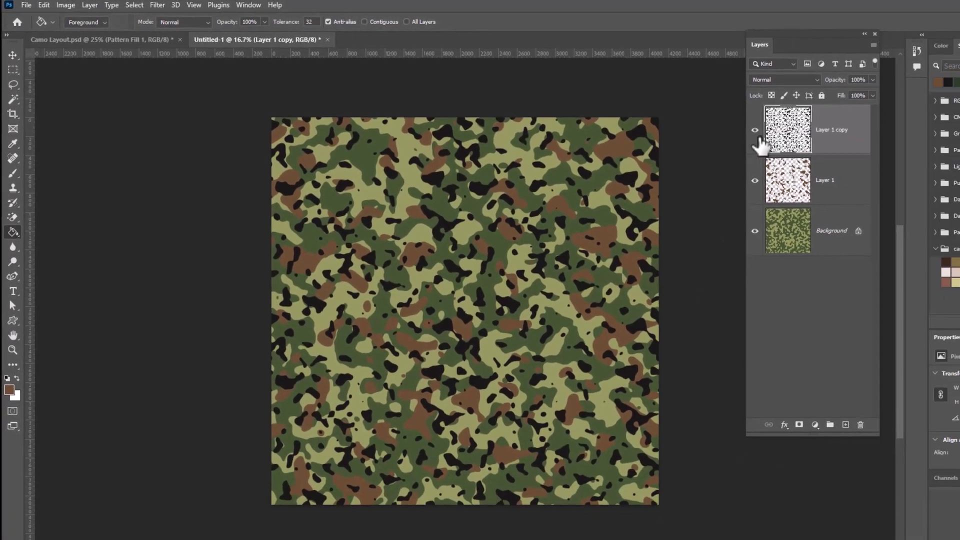
Hide Layer 1 copy and Layer 1, and select the Background layer.
{"action": "left_click", "coordinate": [756, 130]}
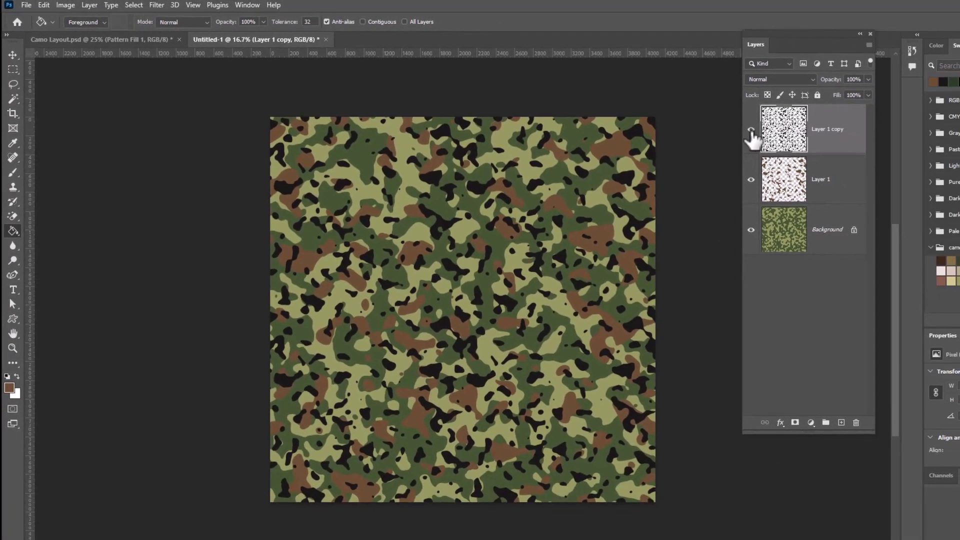
{"action": "left_click", "coordinate": [755, 181]}
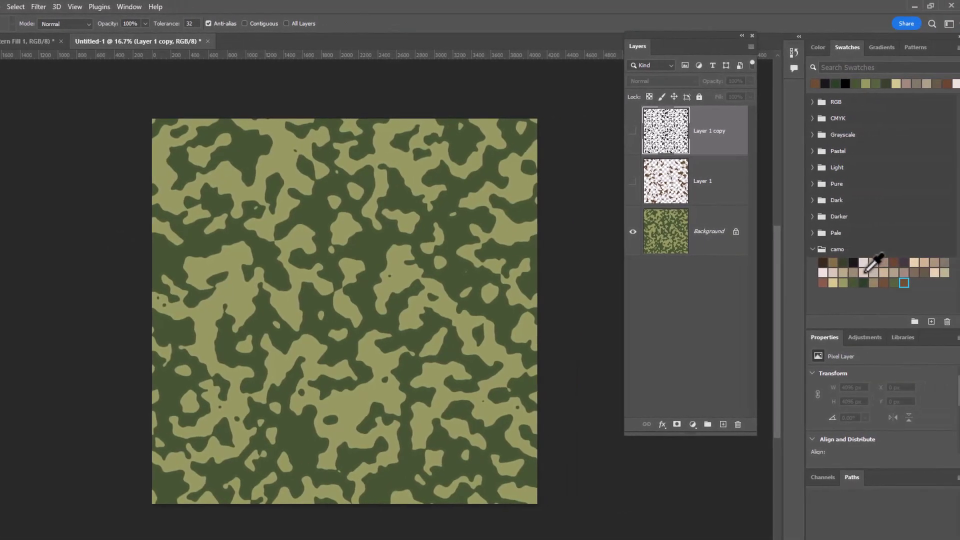
{"action": "left_click", "coordinate": [714, 246]}
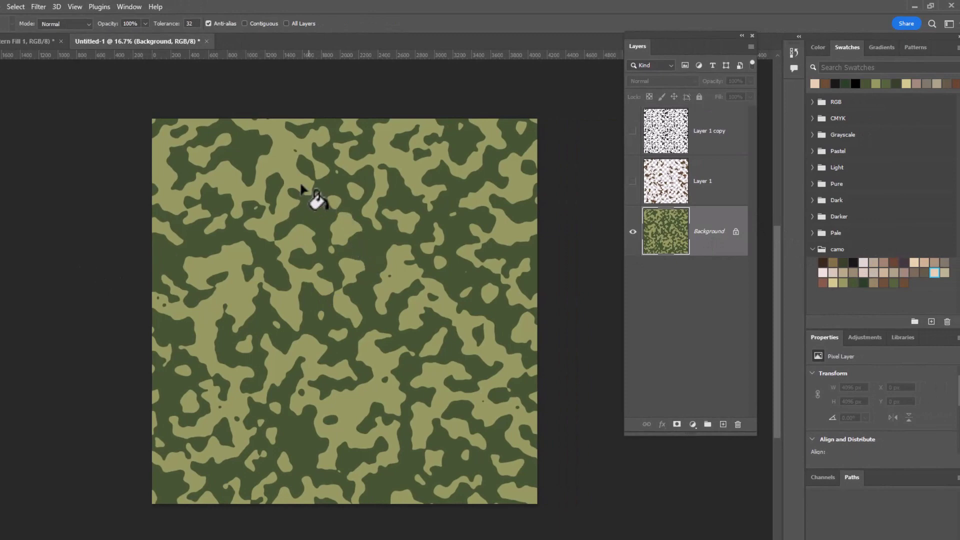
Recolour the Background's khaki areas to beige and its dark green areas to khaki-brown.
{"action": "left_click", "coordinate": [284, 164]}
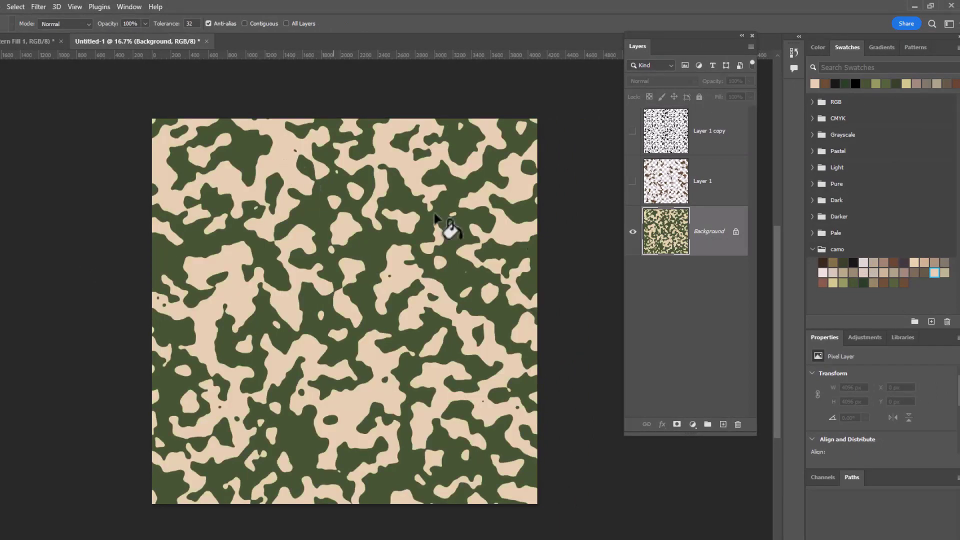
{"action": "left_click", "coordinate": [874, 282]}
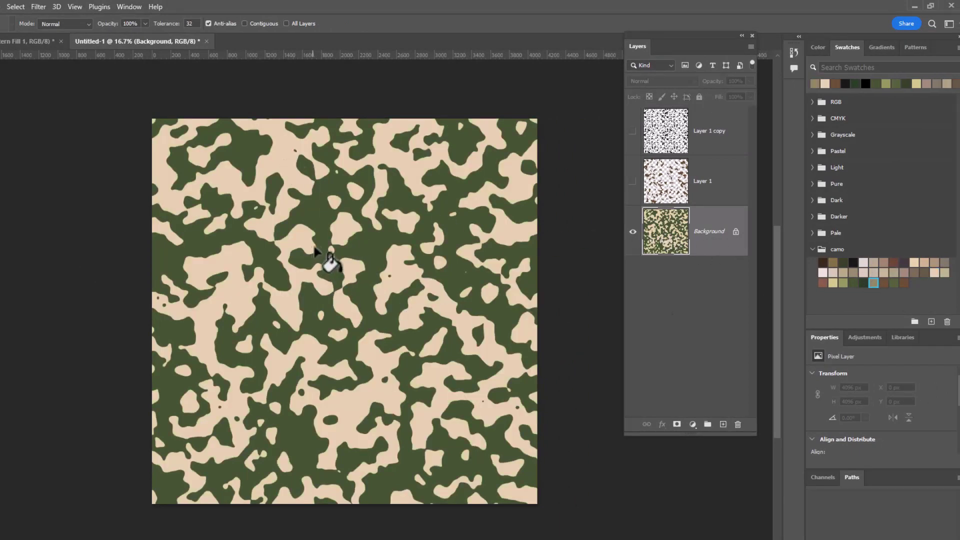
{"action": "left_click", "coordinate": [366, 245]}
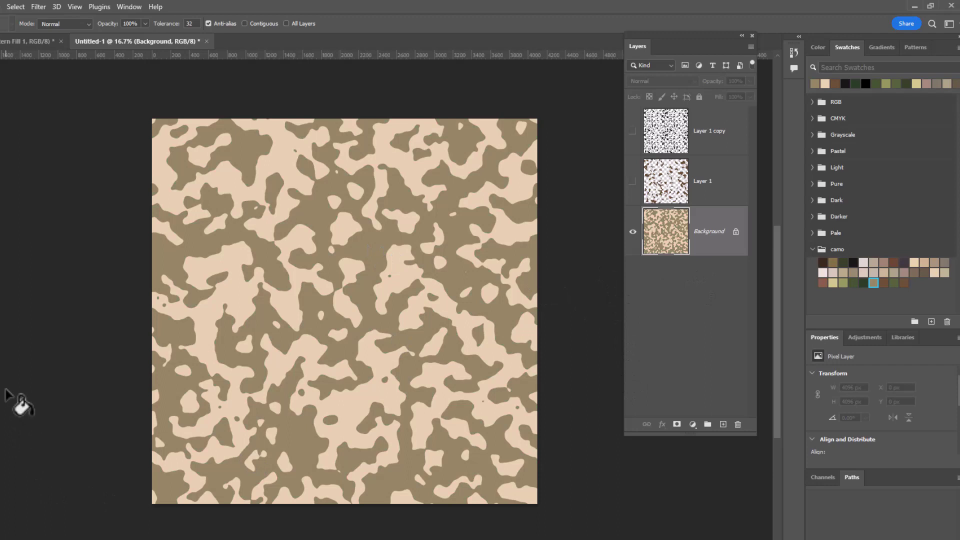
{"action": "key", "text": "d"}
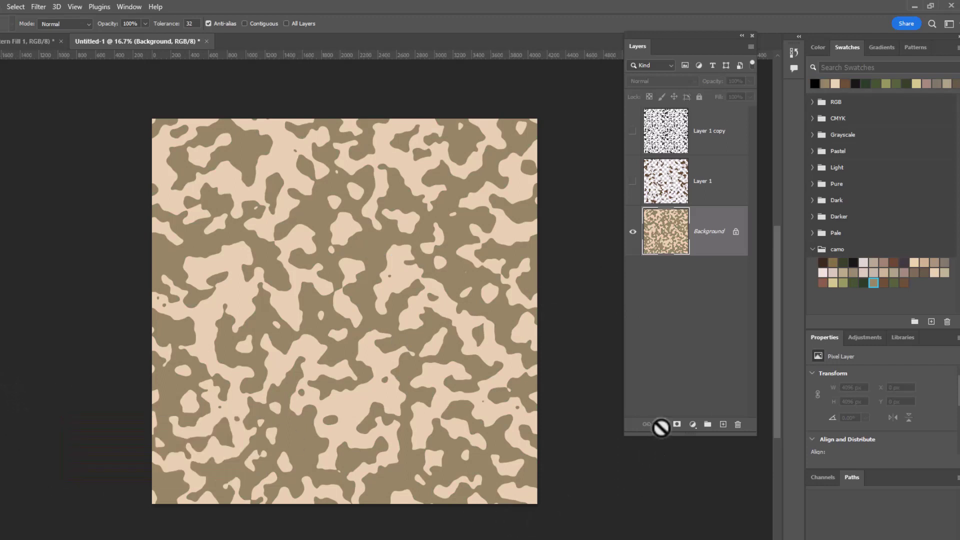
Add a new Layer 2 above Background and render Clouds onto it.
{"action": "left_click", "coordinate": [723, 425]}
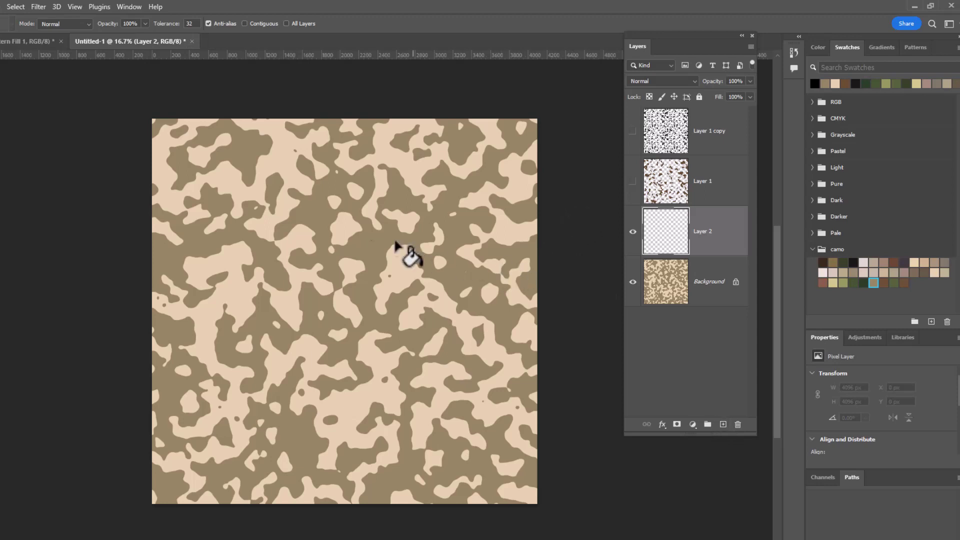
{"action": "left_click", "coordinate": [38, 7]}
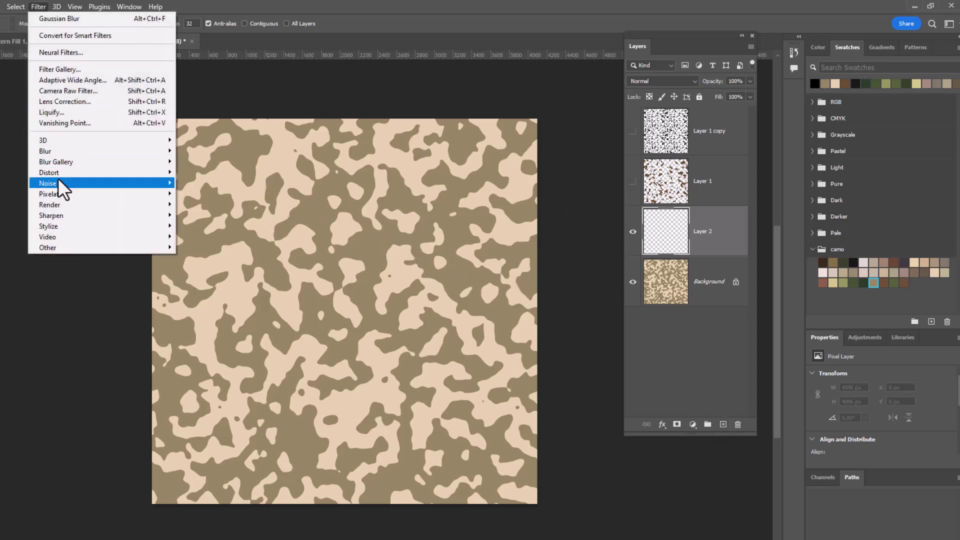
{"action": "mouse_move", "coordinate": [59, 204]}
{"action": "left_click", "coordinate": [233, 239]}
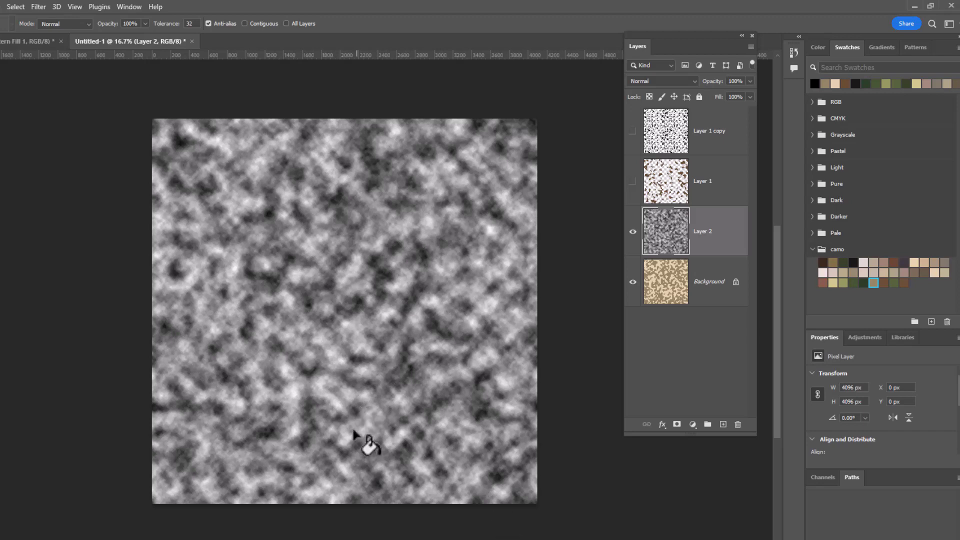
Apply Difference Clouds to Layer 2 and reapply it several times for a darker texture.
{"action": "left_click", "coordinate": [37, 7]}
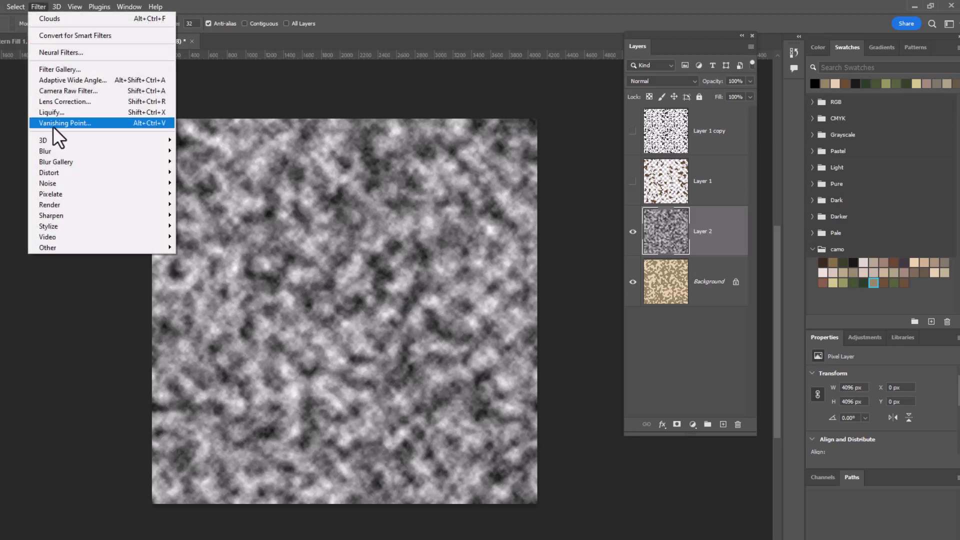
{"action": "mouse_move", "coordinate": [58, 201]}
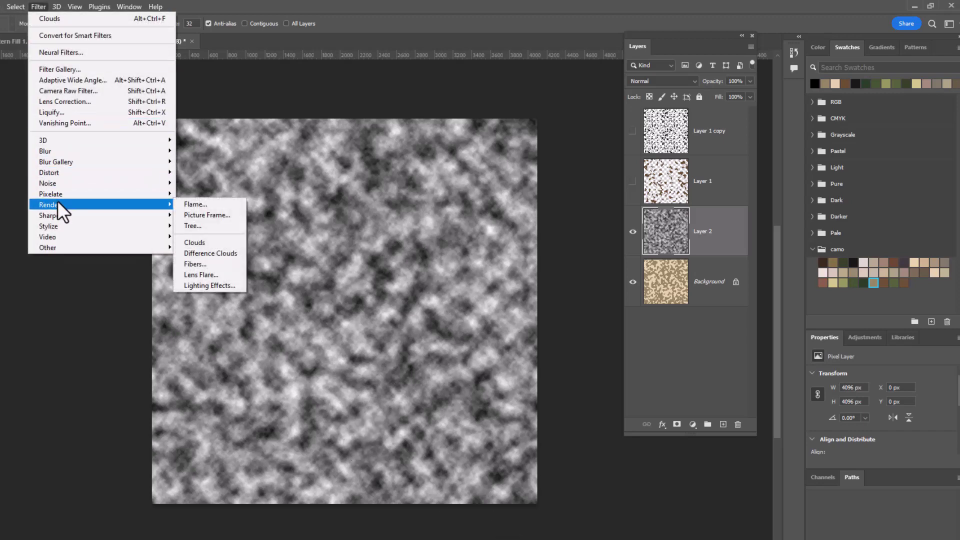
{"action": "left_click", "coordinate": [218, 254]}
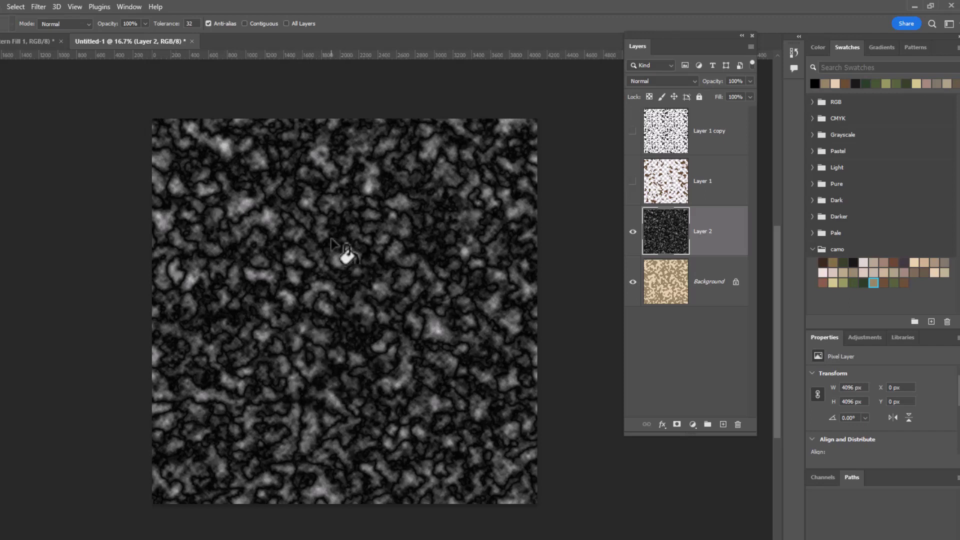
{"action": "left_click", "coordinate": [38, 6]}
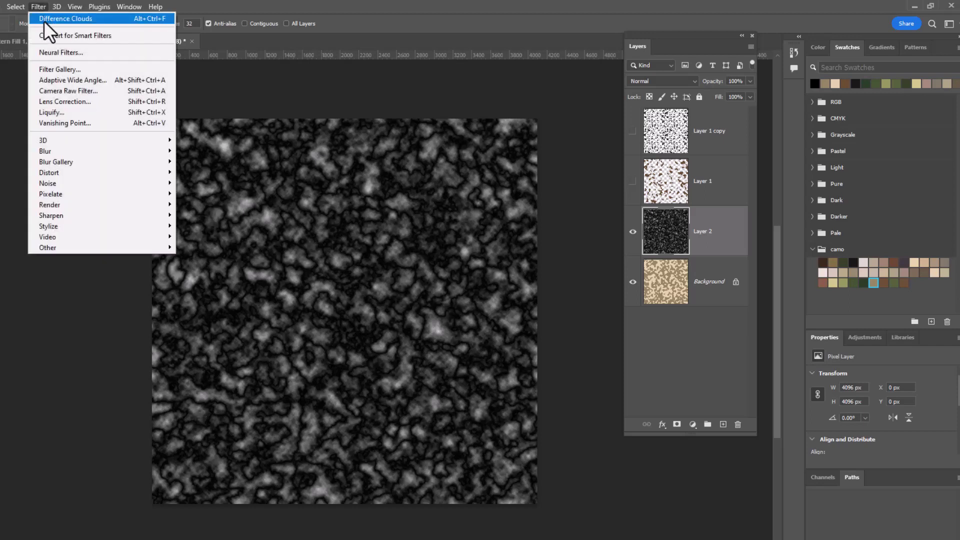
{"action": "left_click", "coordinate": [42, 17]}
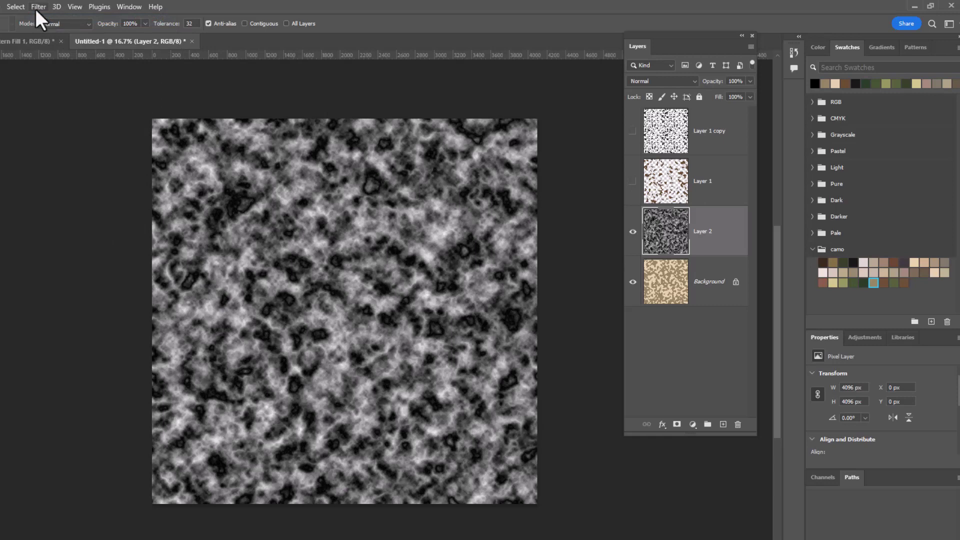
{"action": "left_click", "coordinate": [35, 7]}
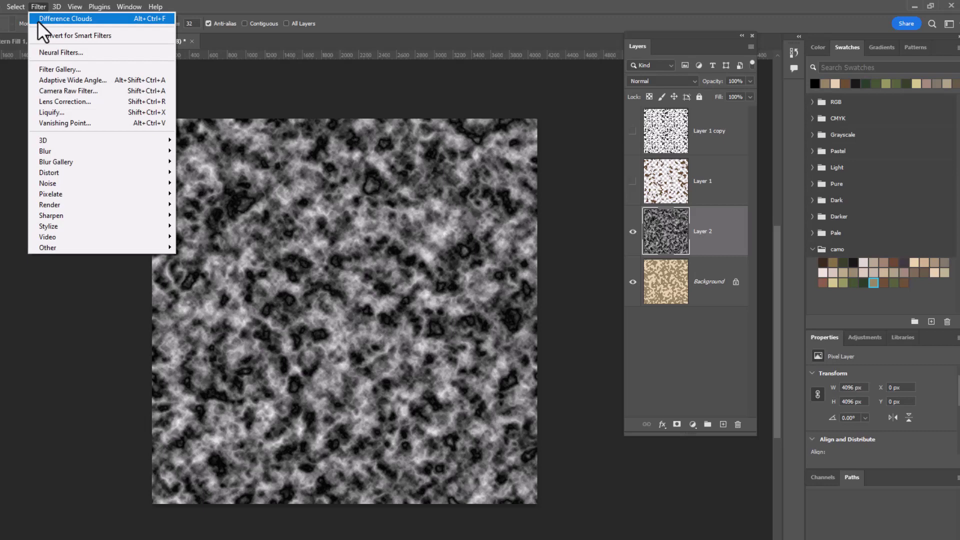
{"action": "left_click", "coordinate": [38, 19]}
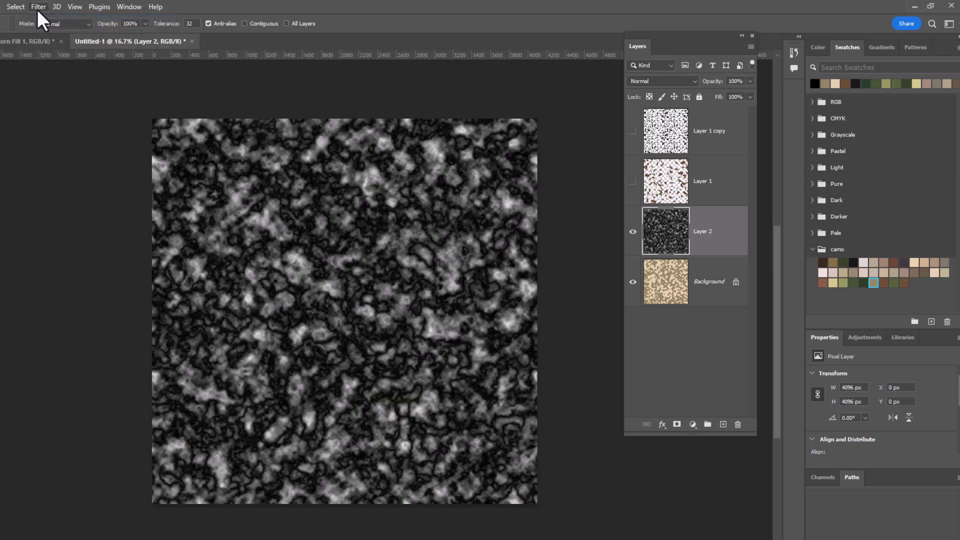
{"action": "left_click", "coordinate": [37, 9]}
{"action": "left_click", "coordinate": [38, 18]}
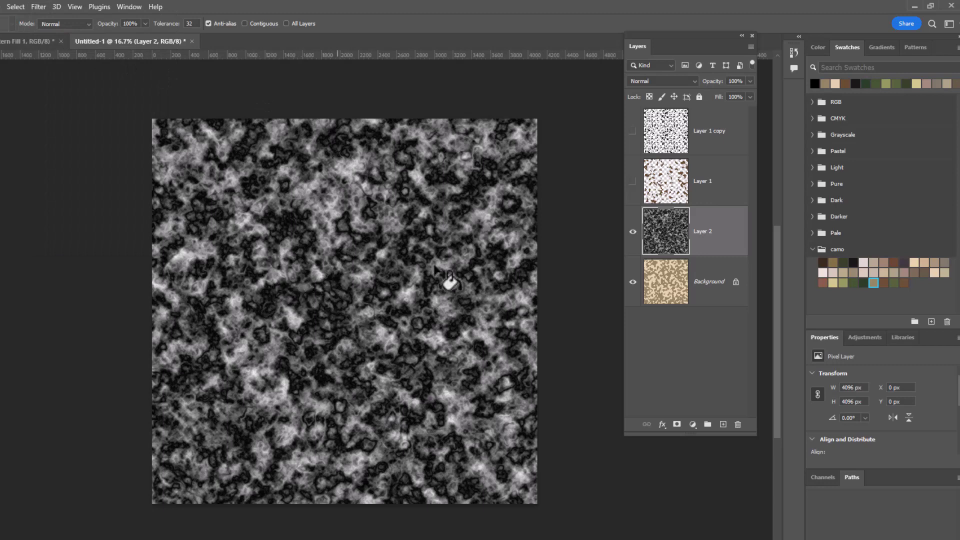
{"action": "key", "text": "ctrl+alt+f"}
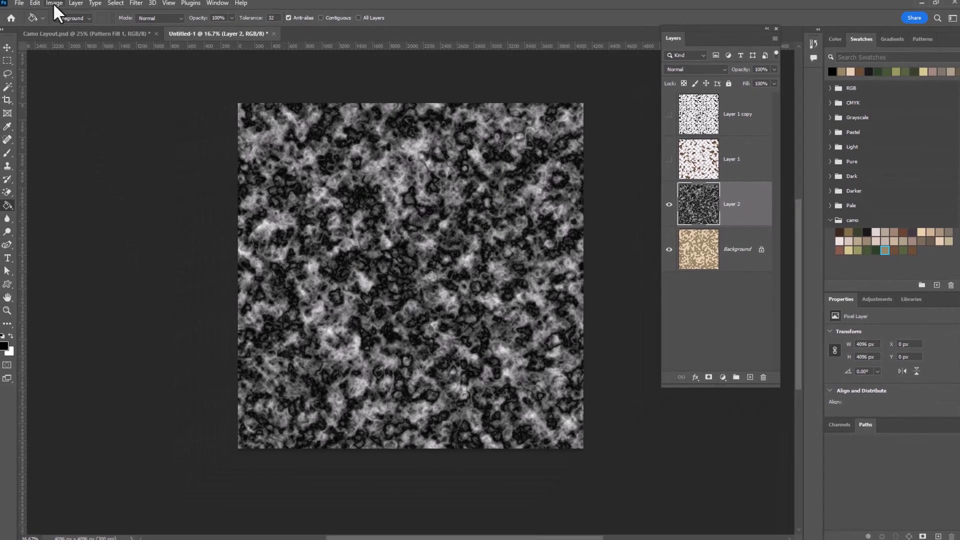
Apply a Threshold to Layer 2 with the level lowered to 80.
{"action": "left_click", "coordinate": [55, 5]}
{"action": "mouse_move", "coordinate": [73, 29]}
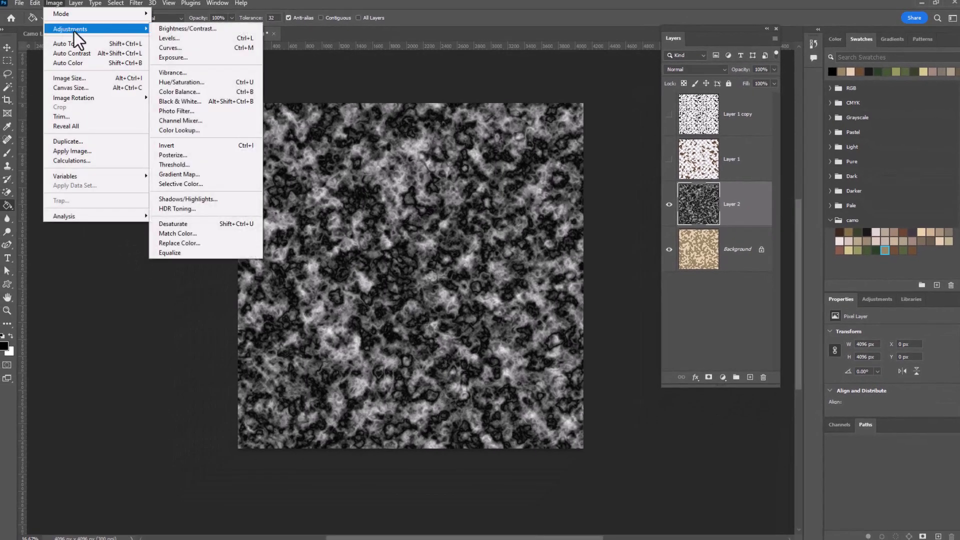
{"action": "left_click", "coordinate": [186, 165]}
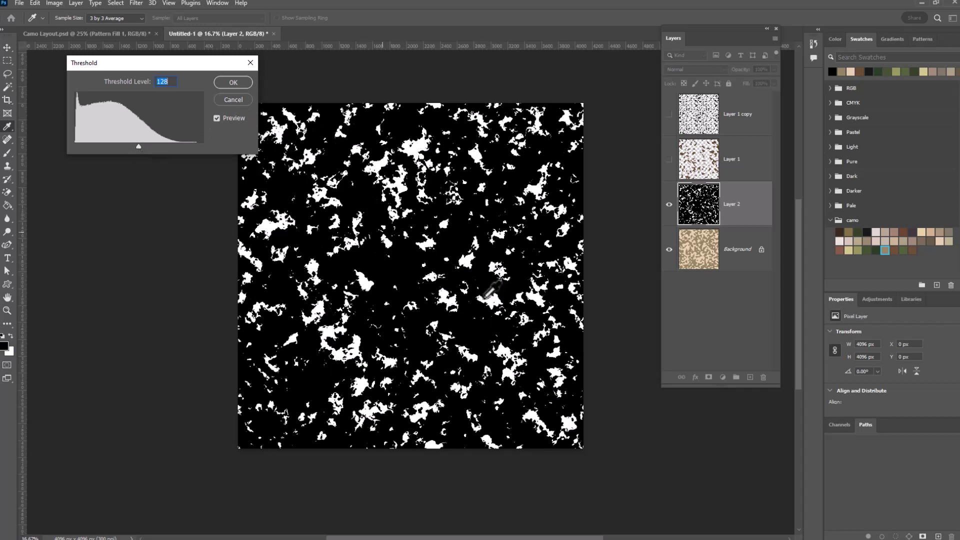
{"action": "left_click_drag", "start_coordinate": [138, 144], "coordinate": [113, 145]}
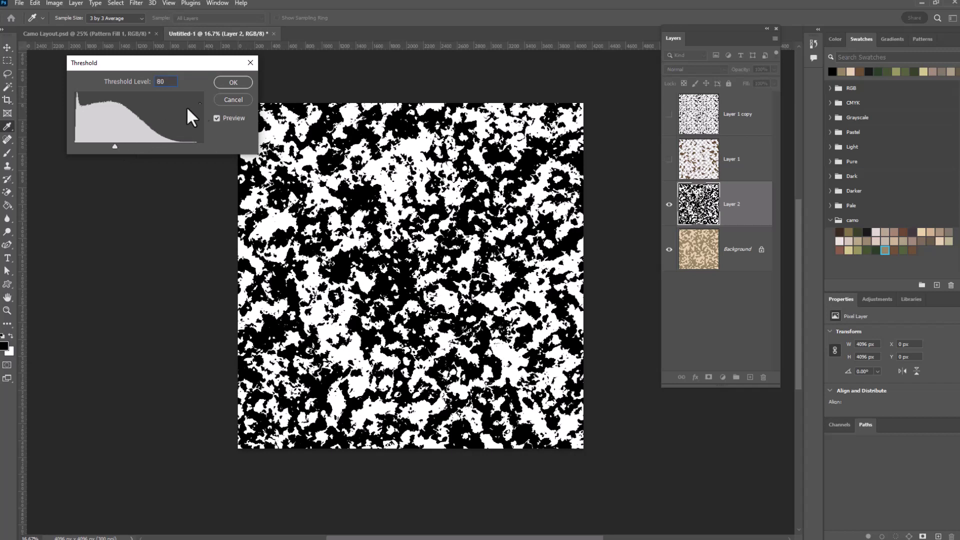
{"action": "left_click", "coordinate": [233, 82]}
Apply a Gaussian Blur to Layer 2.
{"action": "left_click", "coordinate": [136, 3]}
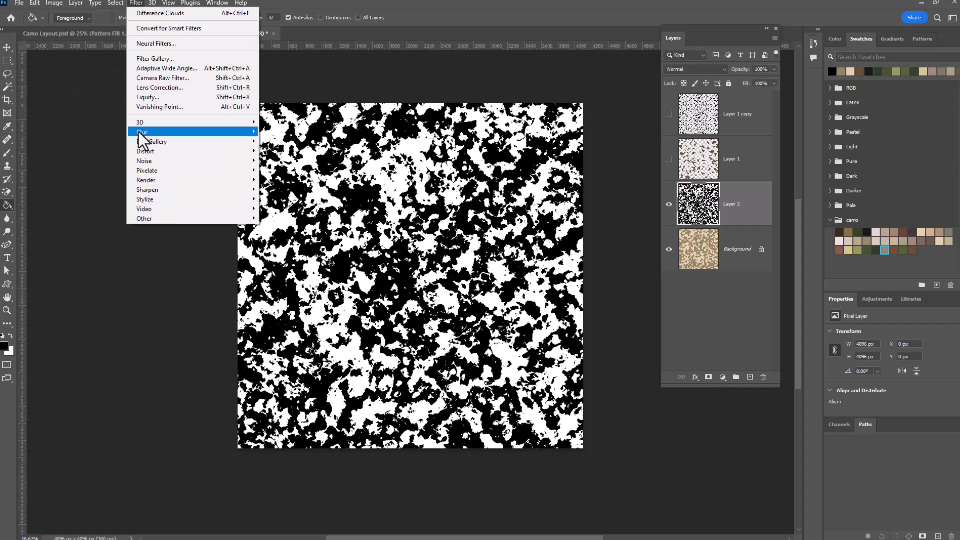
{"action": "mouse_move", "coordinate": [143, 132]}
{"action": "left_click", "coordinate": [285, 171]}
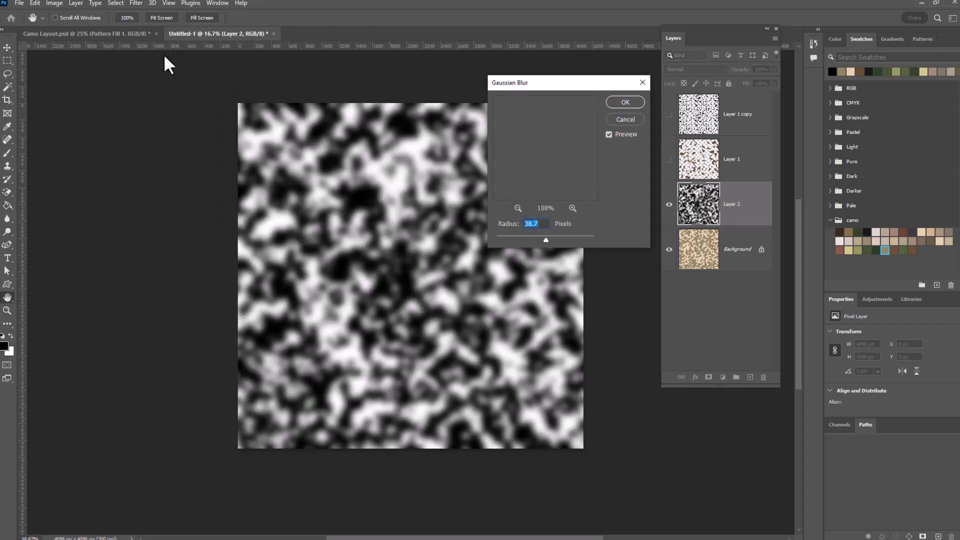
{"action": "key", "text": "Return"}
Re-threshold Layer 2 at level 70 for hard-edged black-and-white blobs.
{"action": "left_click", "coordinate": [54, 4]}
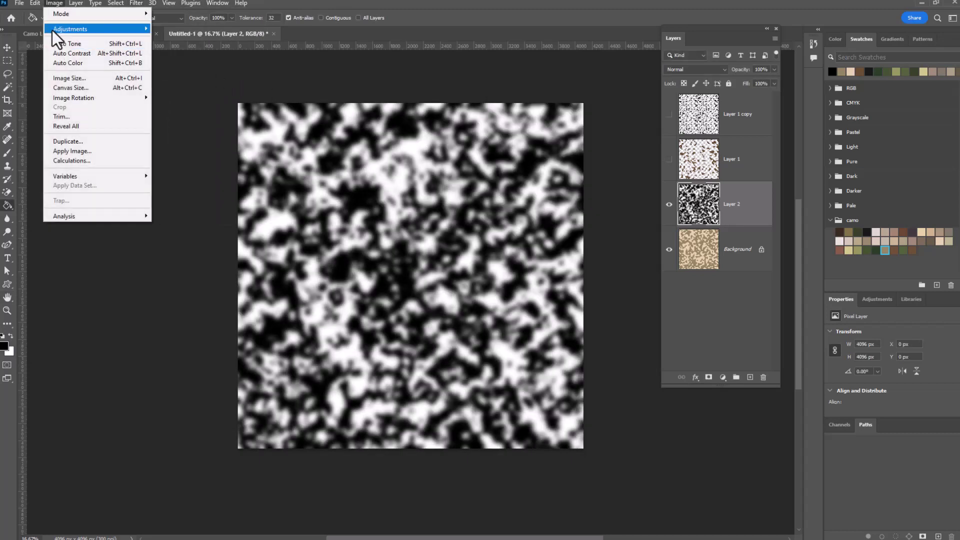
{"action": "mouse_move", "coordinate": [55, 29]}
{"action": "left_click", "coordinate": [192, 165]}
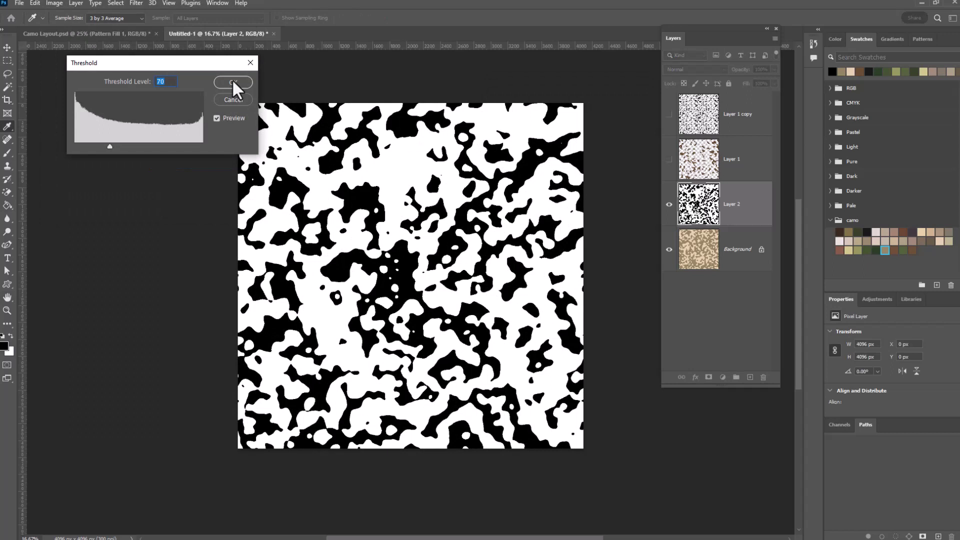
{"action": "left_click", "coordinate": [235, 83]}
{"action": "left_click", "coordinate": [6, 195]}
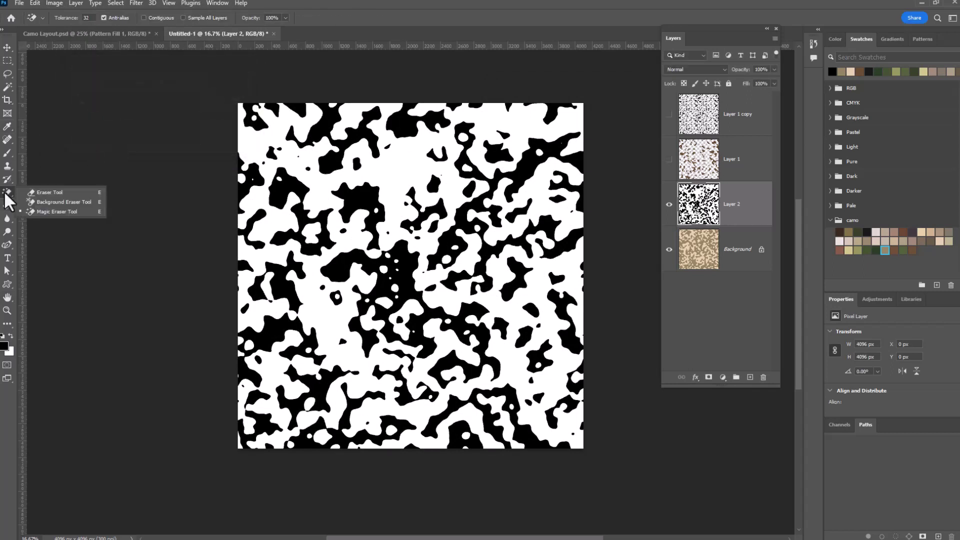
Magic-erase Layer 2's white areas and Paint Bucket its black blobs dark brown.
{"action": "left_click", "coordinate": [45, 212]}
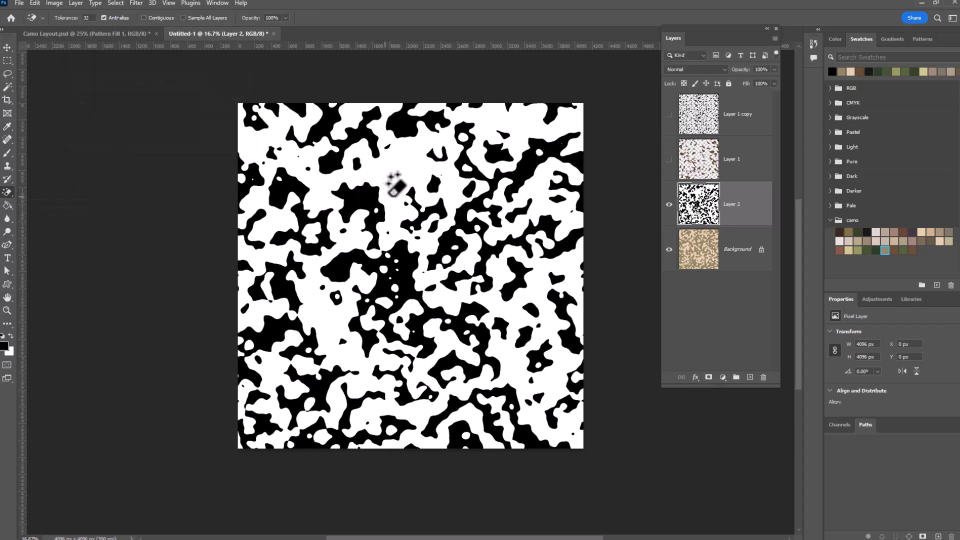
{"action": "left_click", "coordinate": [400, 160]}
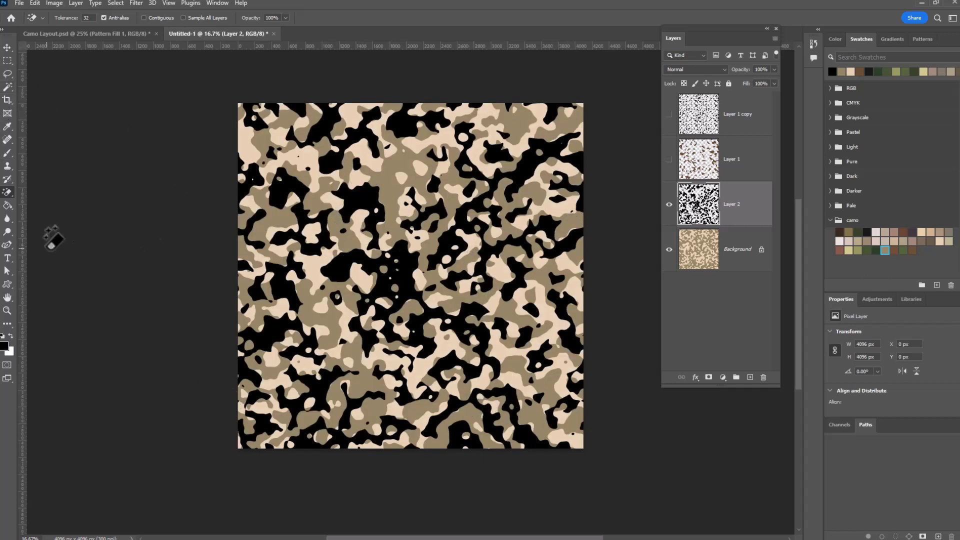
{"action": "left_click", "coordinate": [7, 205]}
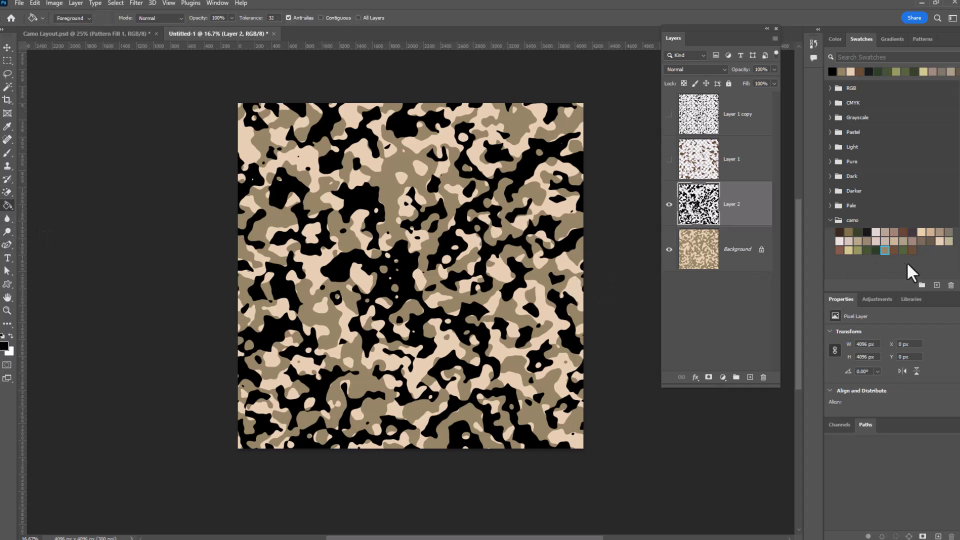
{"action": "left_click", "coordinate": [735, 253], "text": "alt"}
{"action": "left_click", "coordinate": [408, 278]}
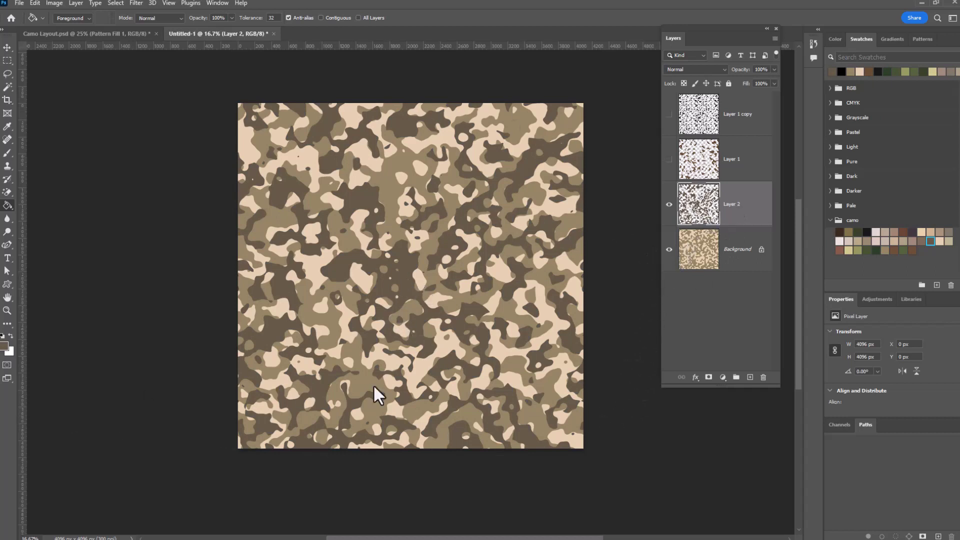
Add Layer 3 with default colours, render Clouds, then apply Difference Clouds twice.
{"action": "left_click", "coordinate": [750, 377]}
{"action": "key", "text": "d"}
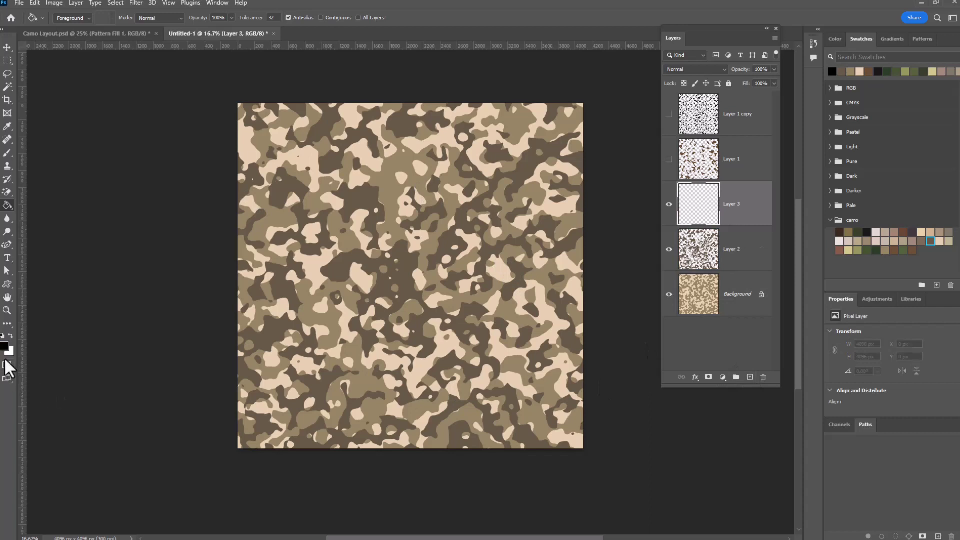
{"action": "left_click", "coordinate": [135, 6]}
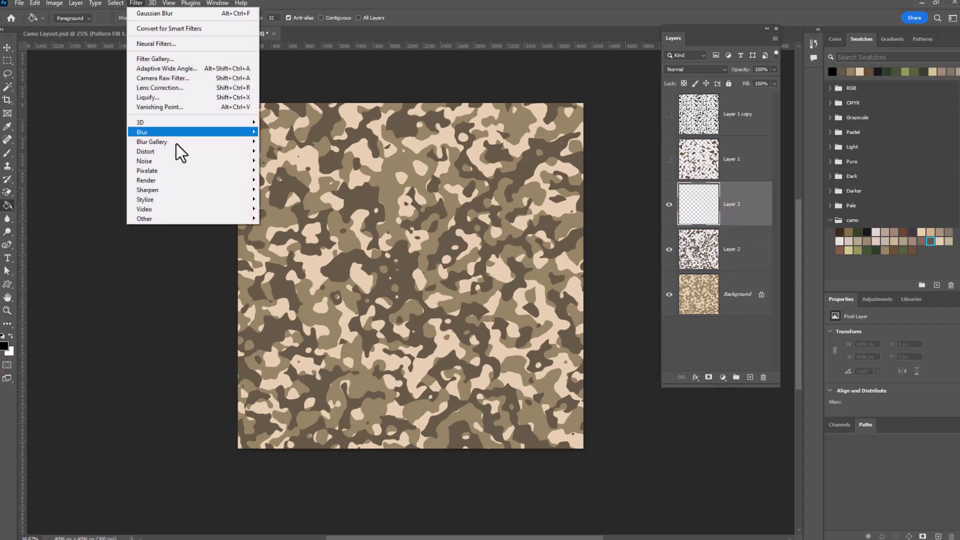
{"action": "mouse_move", "coordinate": [231, 182]}
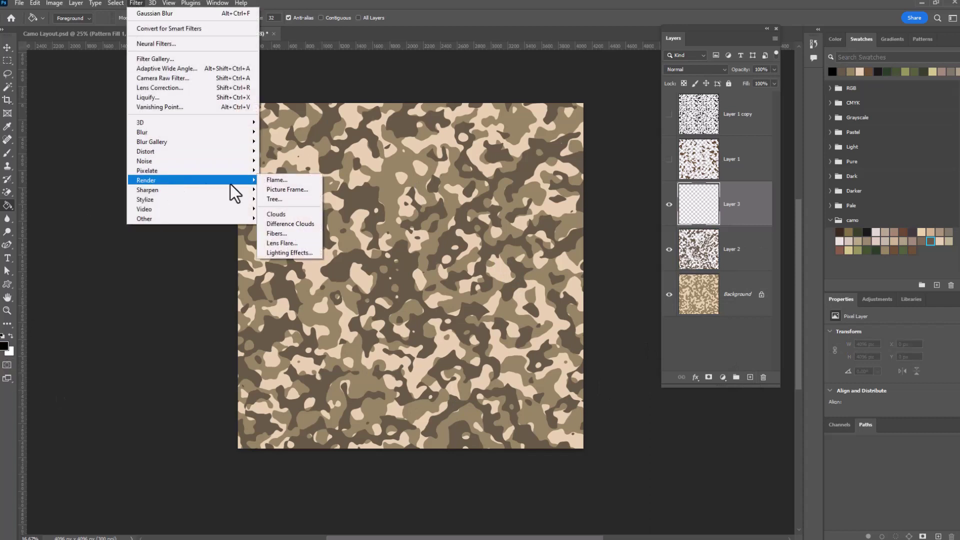
{"action": "left_click", "coordinate": [283, 216]}
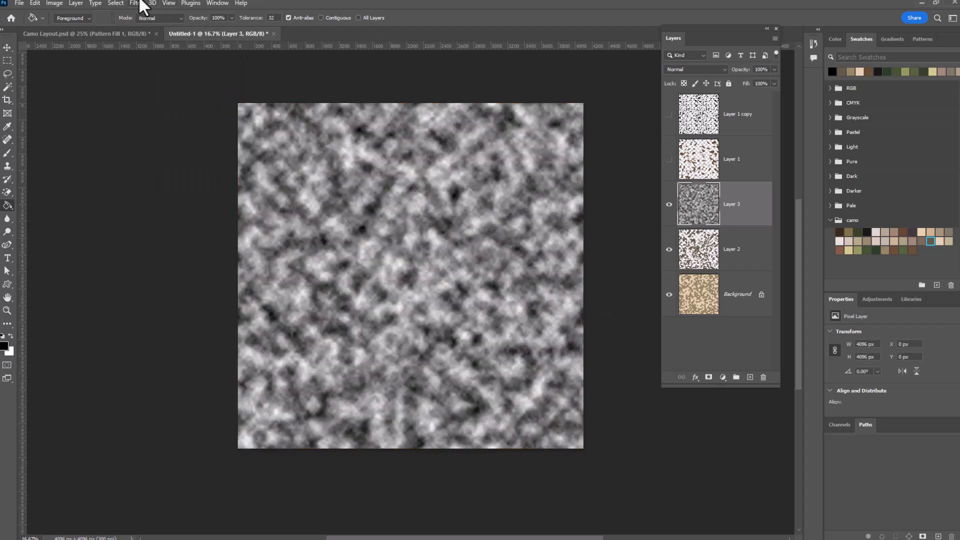
{"action": "left_click", "coordinate": [135, 4]}
{"action": "mouse_move", "coordinate": [146, 181]}
{"action": "left_click", "coordinate": [278, 224]}
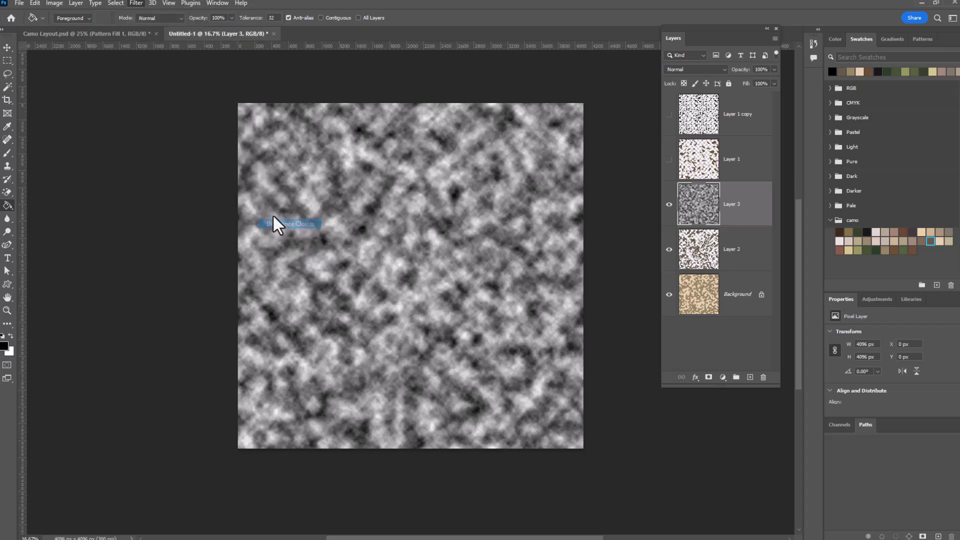
{"action": "left_click", "coordinate": [135, 4]}
{"action": "left_click", "coordinate": [135, 14]}
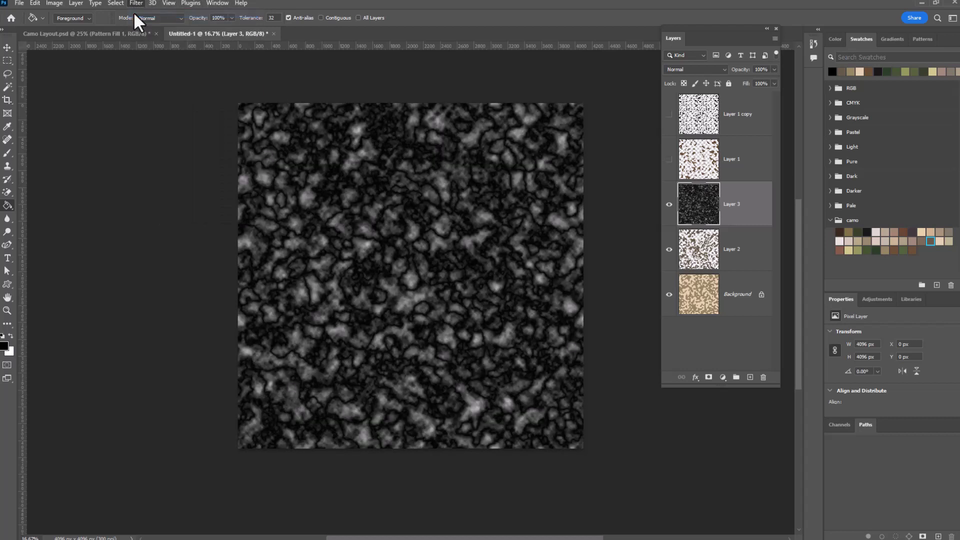
Threshold Layer 3 at level 143, then apply a Gaussian Blur of radius 26.3.
{"action": "left_click", "coordinate": [34, 3]}
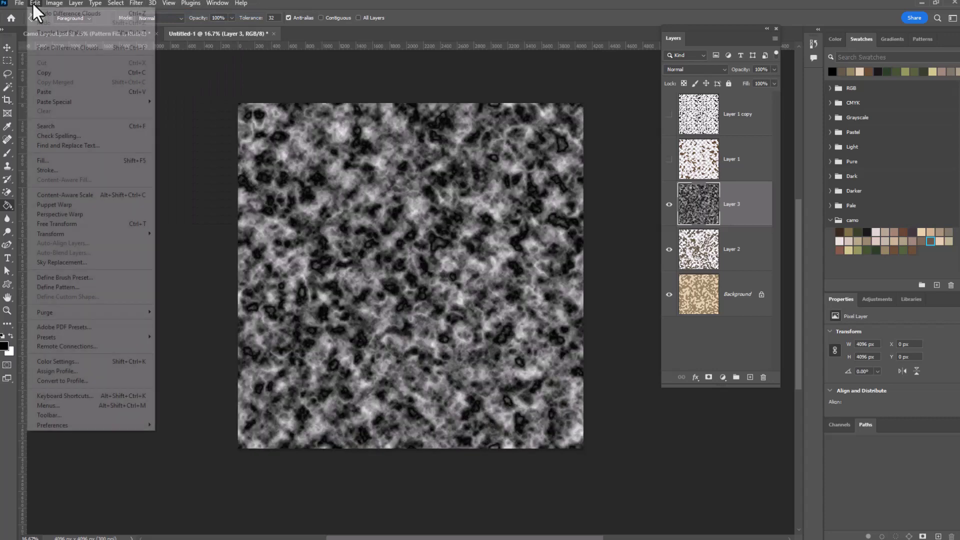
{"action": "mouse_move", "coordinate": [55, 4]}
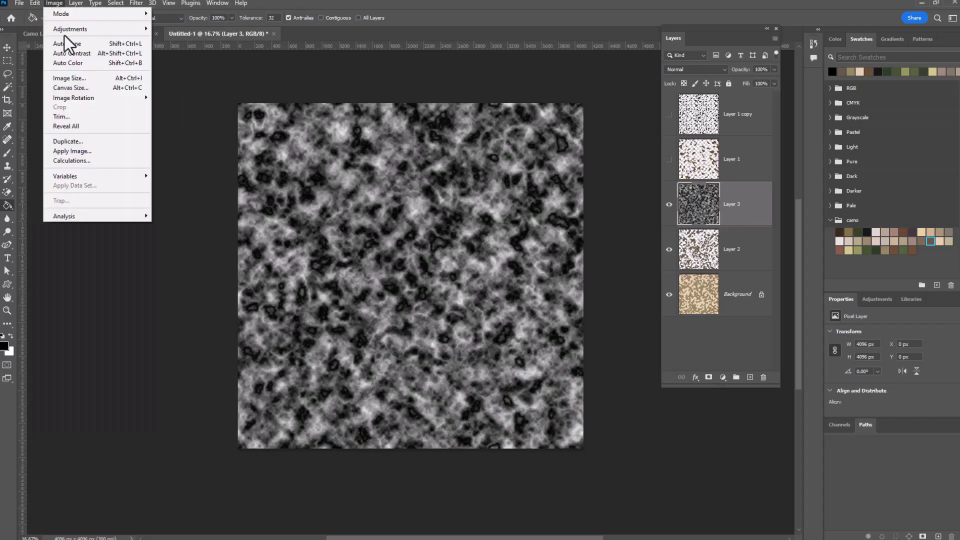
{"action": "mouse_move", "coordinate": [68, 30]}
{"action": "left_click", "coordinate": [200, 165]}
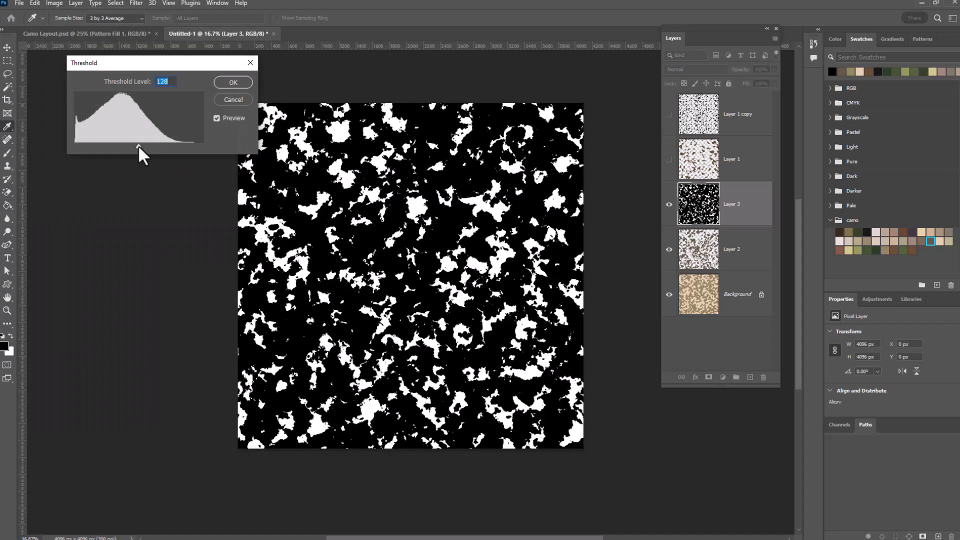
{"action": "left_click_drag", "start_coordinate": [139, 148], "coordinate": [146, 147]}
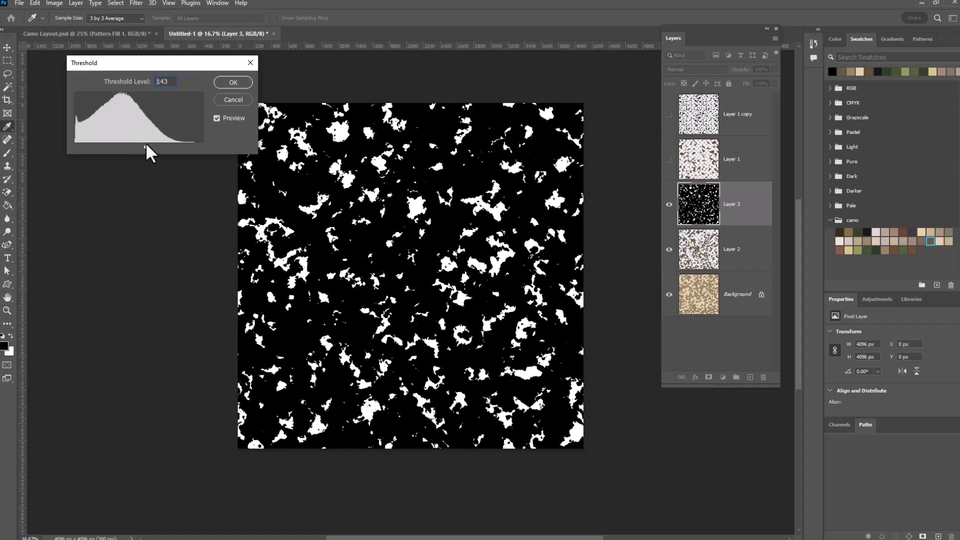
{"action": "left_click", "coordinate": [232, 85]}
{"action": "key", "text": "g"}
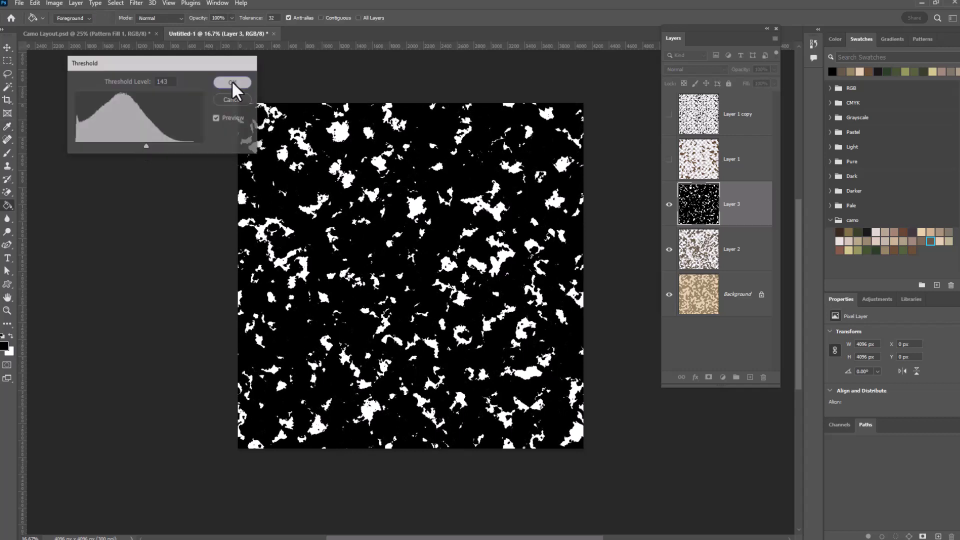
{"action": "left_click", "coordinate": [135, 3]}
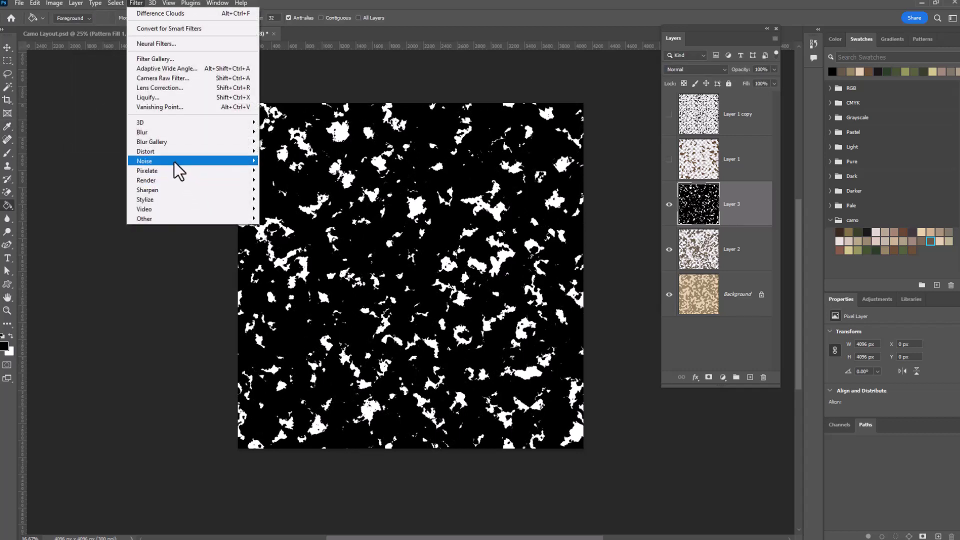
{"action": "mouse_move", "coordinate": [167, 135]}
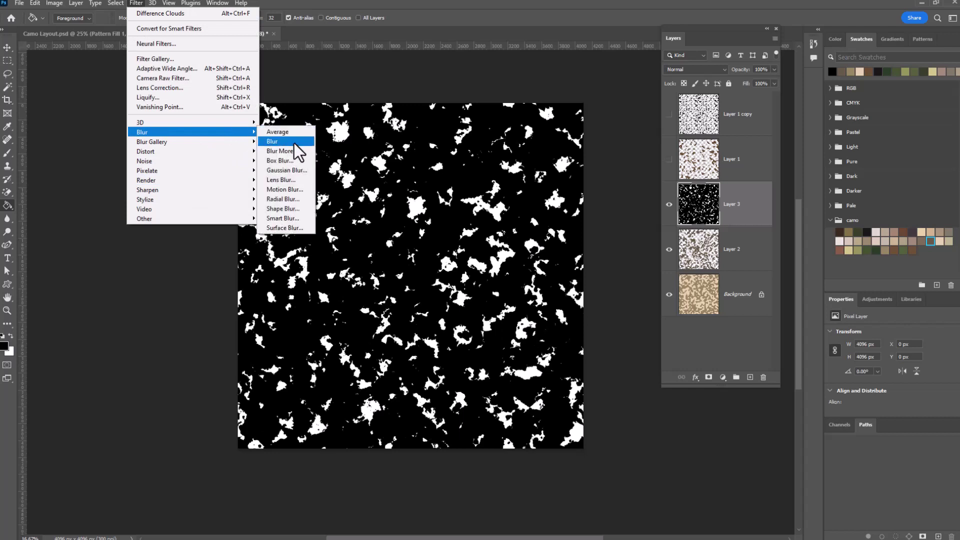
{"action": "left_click", "coordinate": [288, 170]}
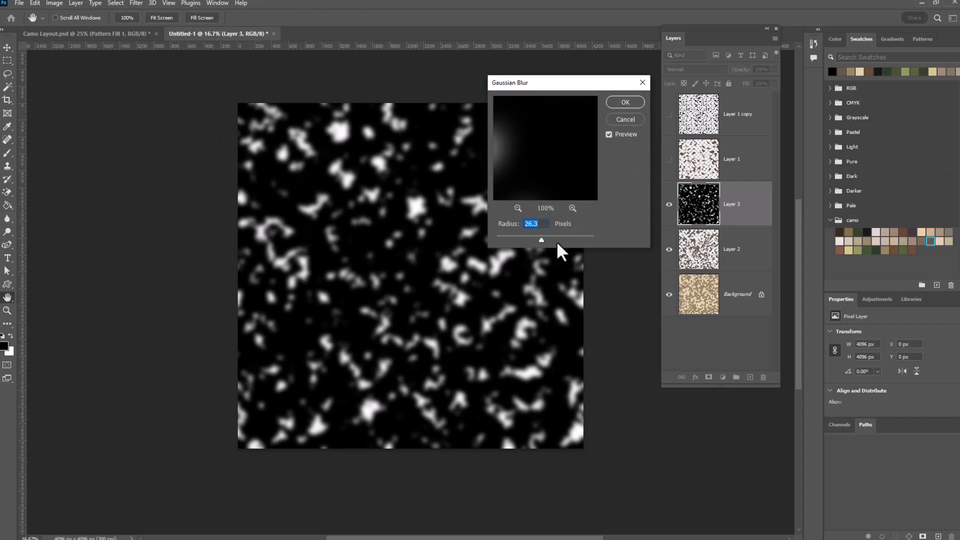
{"action": "key", "text": "Return"}
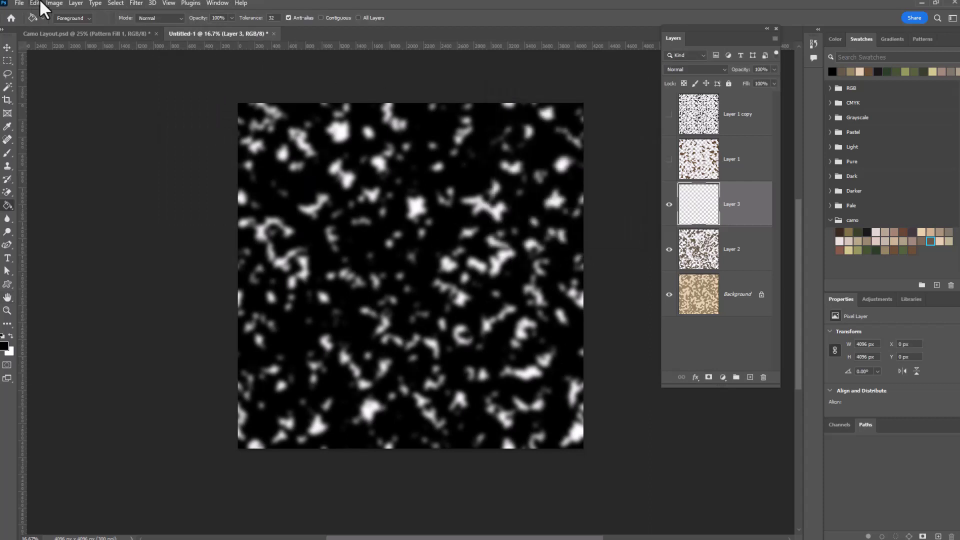
Apply a second Threshold at level 165 to shrink the white spots.
{"action": "left_click", "coordinate": [54, 3]}
{"action": "mouse_move", "coordinate": [59, 29]}
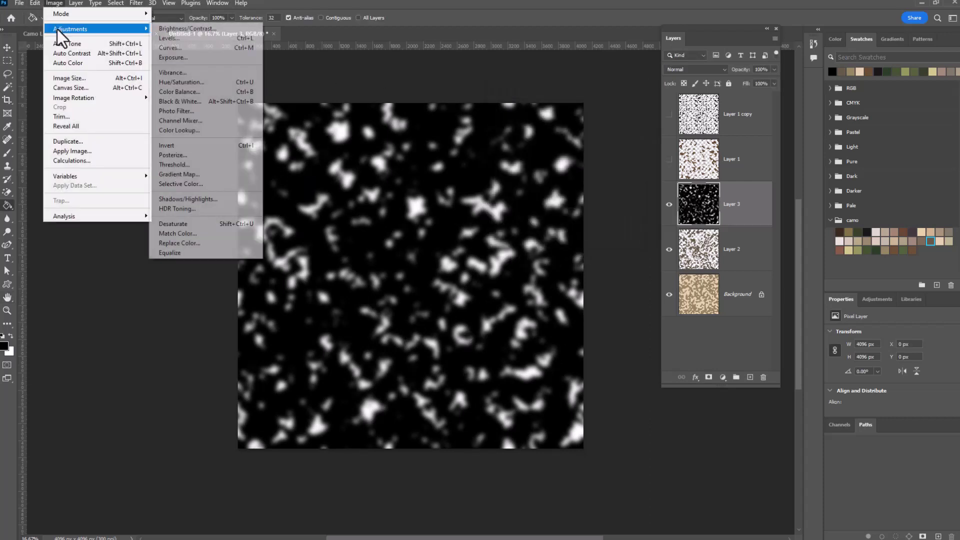
{"action": "left_click", "coordinate": [199, 165]}
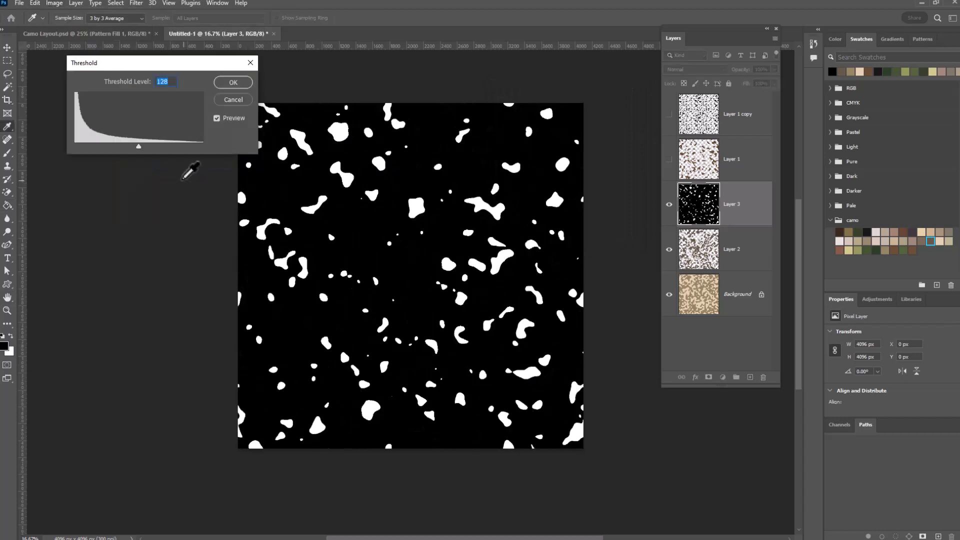
{"action": "mouse_move", "coordinate": [140, 146]}
{"action": "left_mouse_down"}
{"action": "mouse_move", "coordinate": [170, 145]}
{"action": "mouse_move", "coordinate": [125, 149]}
{"action": "mouse_move", "coordinate": [158, 151]}
{"action": "left_mouse_up"}
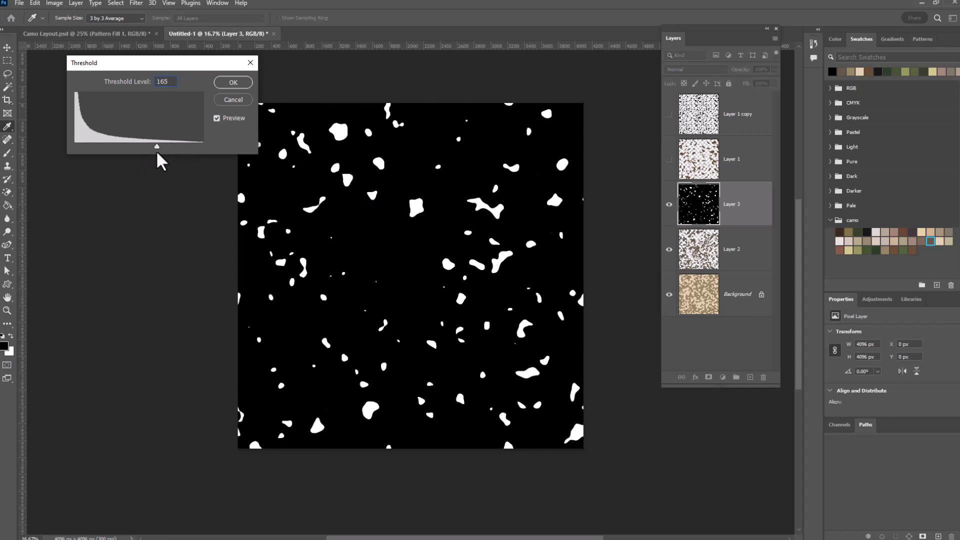
{"action": "left_click", "coordinate": [231, 83]}
{"action": "key", "text": "g"}
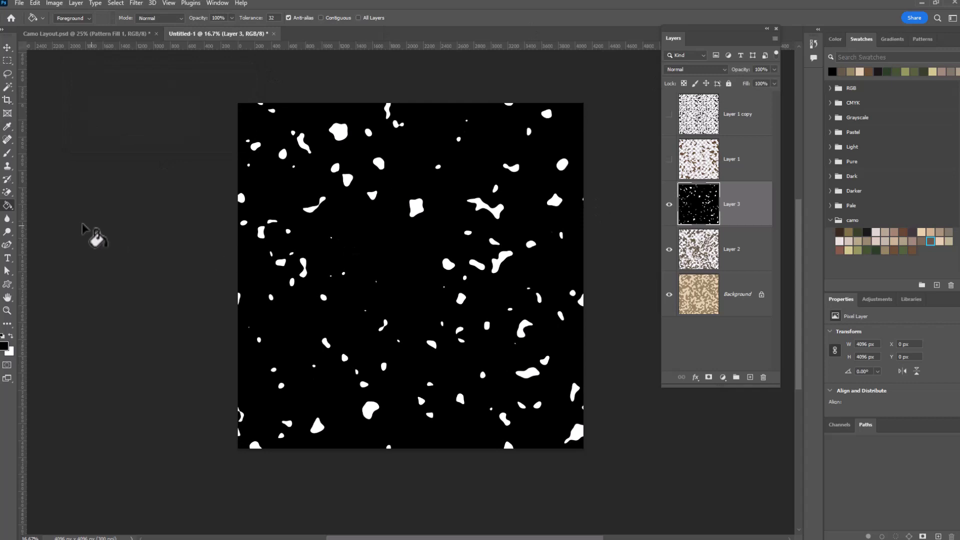
Erase Layer 3's black areas and fill its white spots black.
{"action": "left_click", "coordinate": [7, 193]}
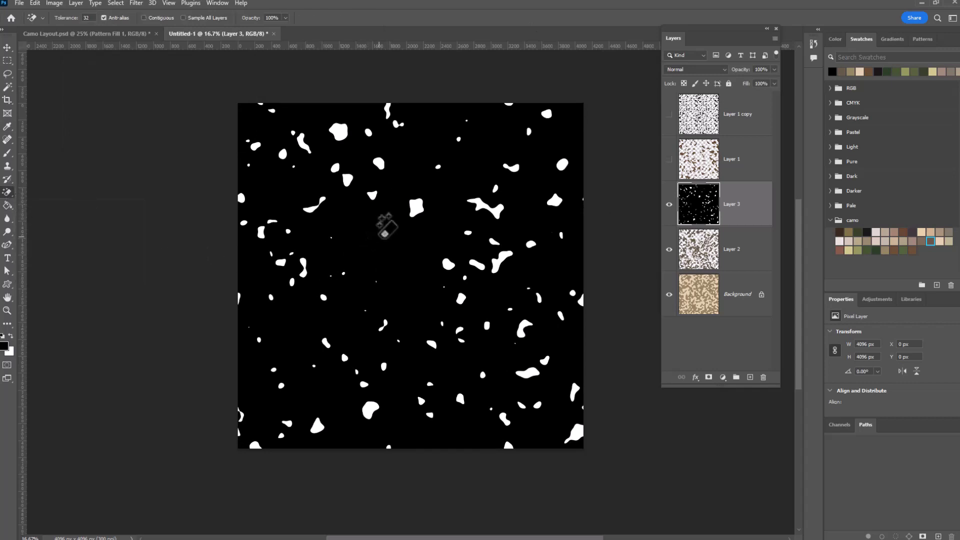
{"action": "left_click", "coordinate": [385, 228]}
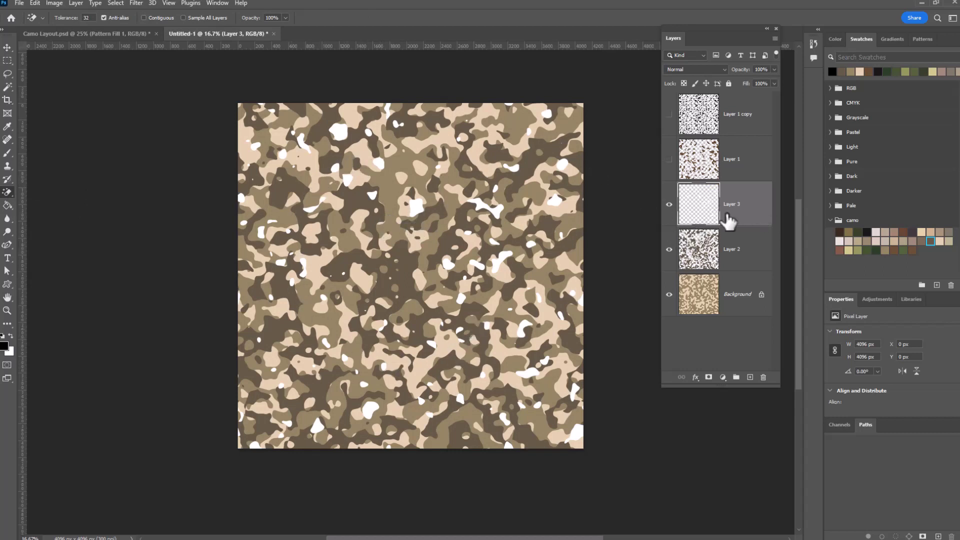
{"action": "key", "text": "d"}
{"action": "left_click", "coordinate": [8, 204]}
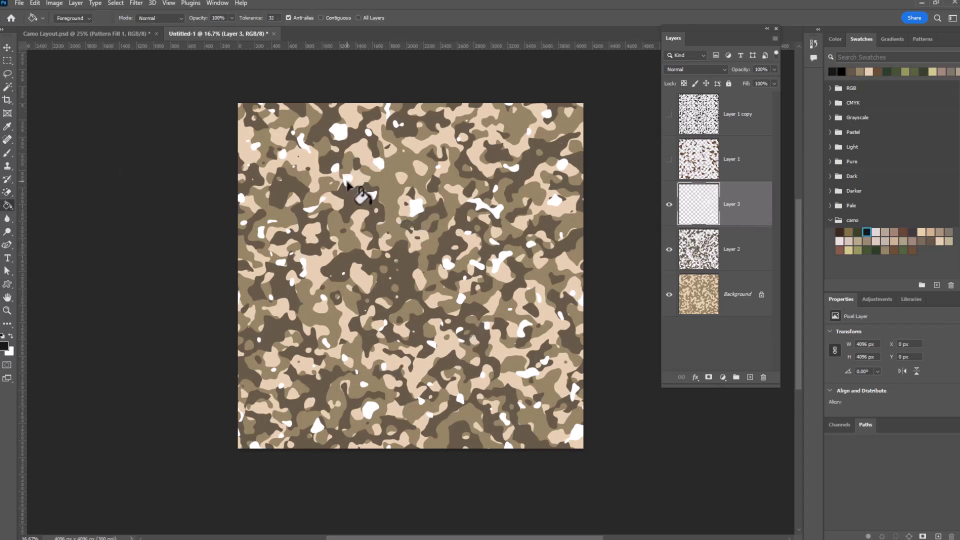
{"action": "left_click", "coordinate": [348, 180]}
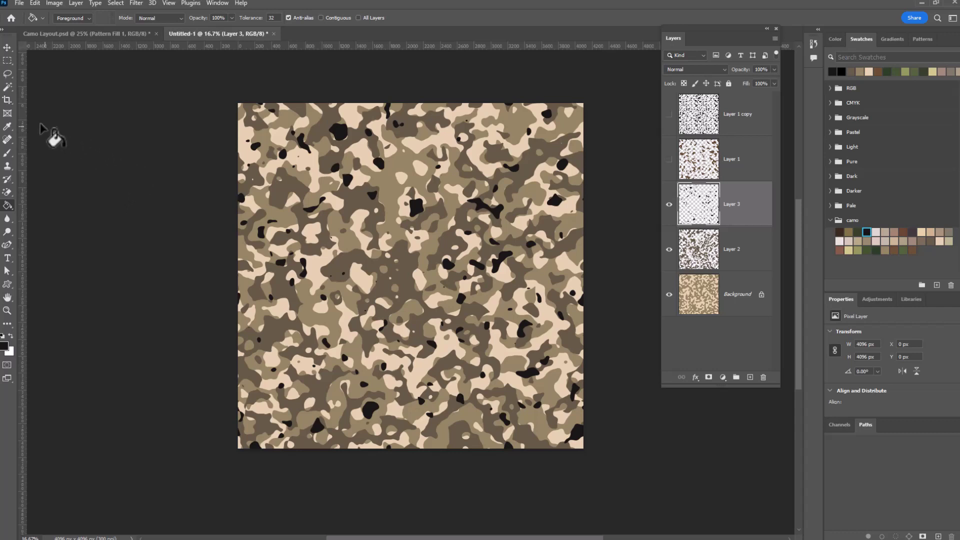
Define the camo image as a new pattern named 'Camo'.
{"action": "left_click", "coordinate": [34, 2]}
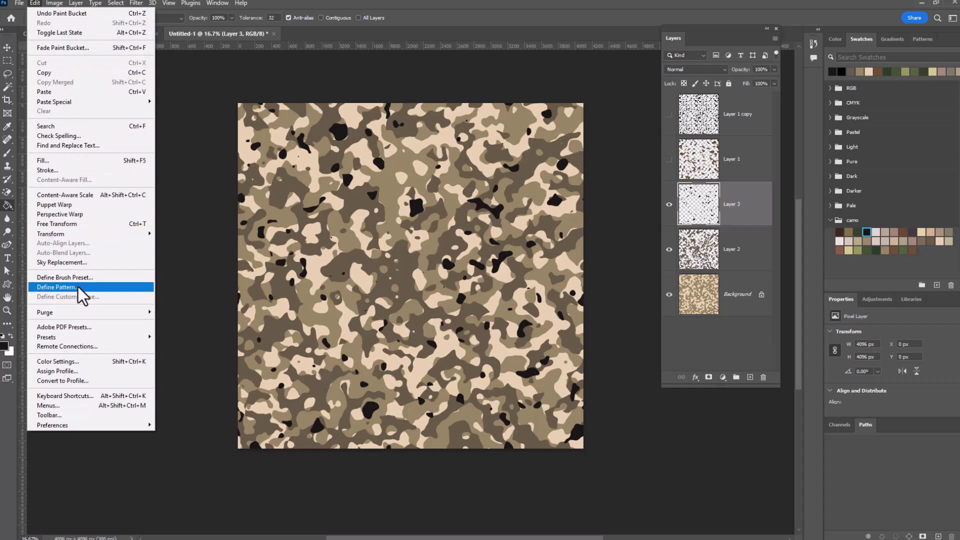
{"action": "left_click", "coordinate": [78, 286]}
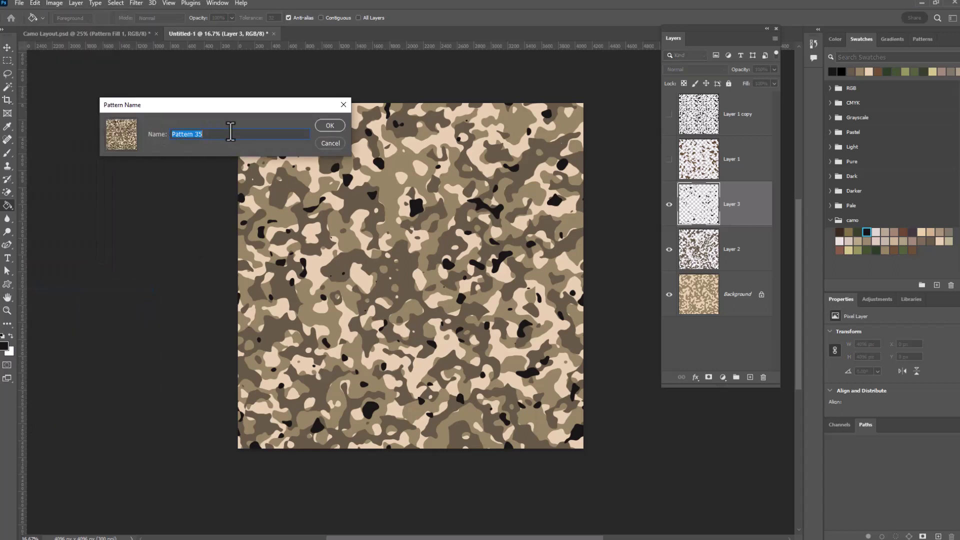
{"action": "type", "text": "Camo Sand"}
{"action": "left_click", "coordinate": [329, 125]}
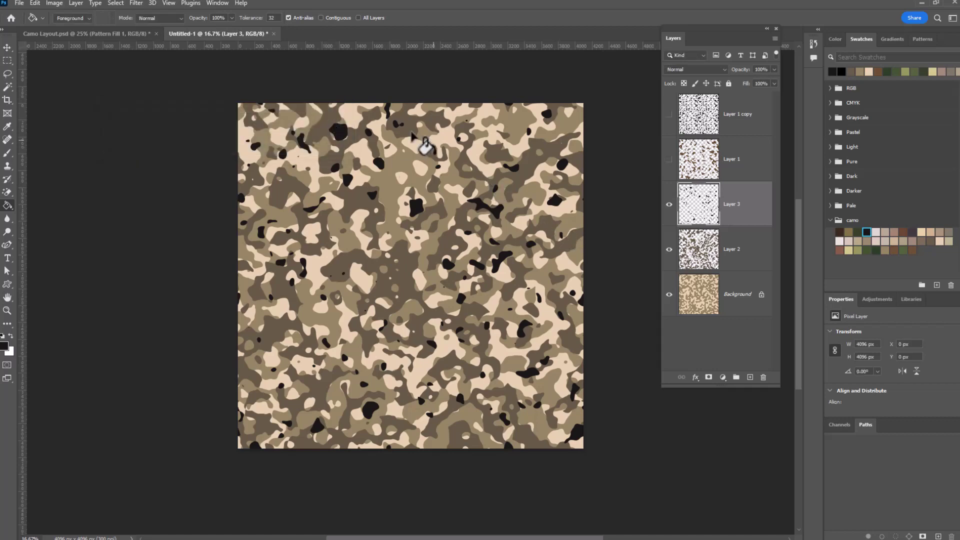
In Camo Layout.psd, add a Pattern fill layer using the green camo pattern at 50% scale.
{"action": "left_click", "coordinate": [128, 33]}
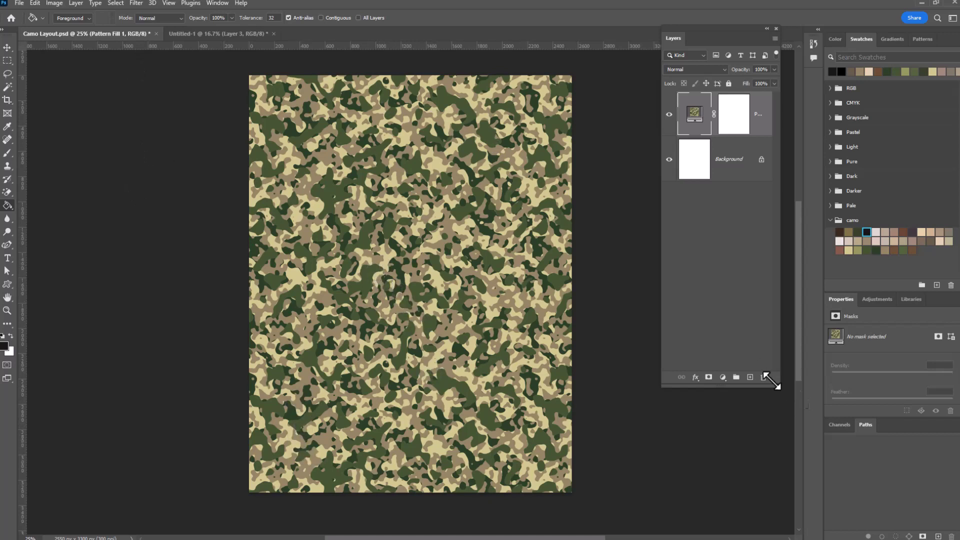
{"action": "left_click", "coordinate": [723, 377]}
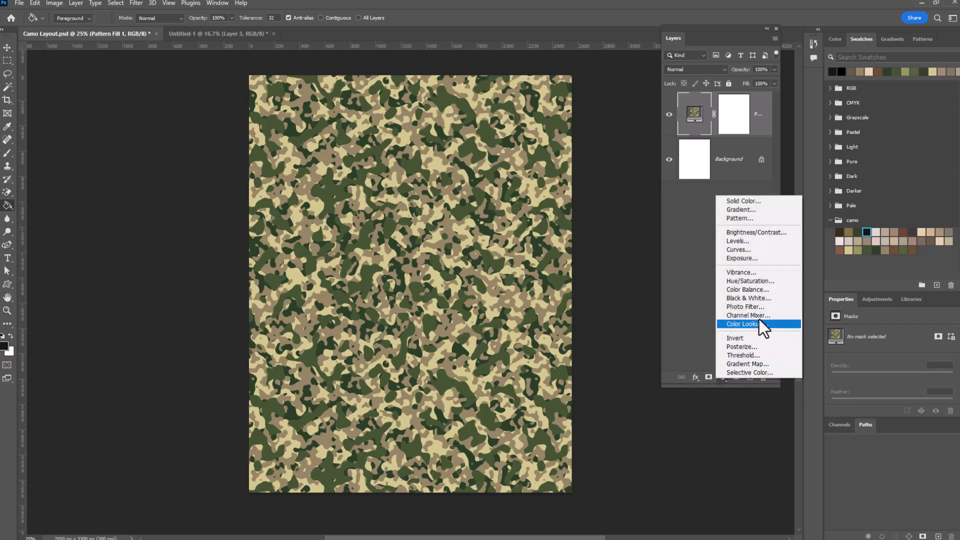
{"action": "left_click", "coordinate": [740, 218]}
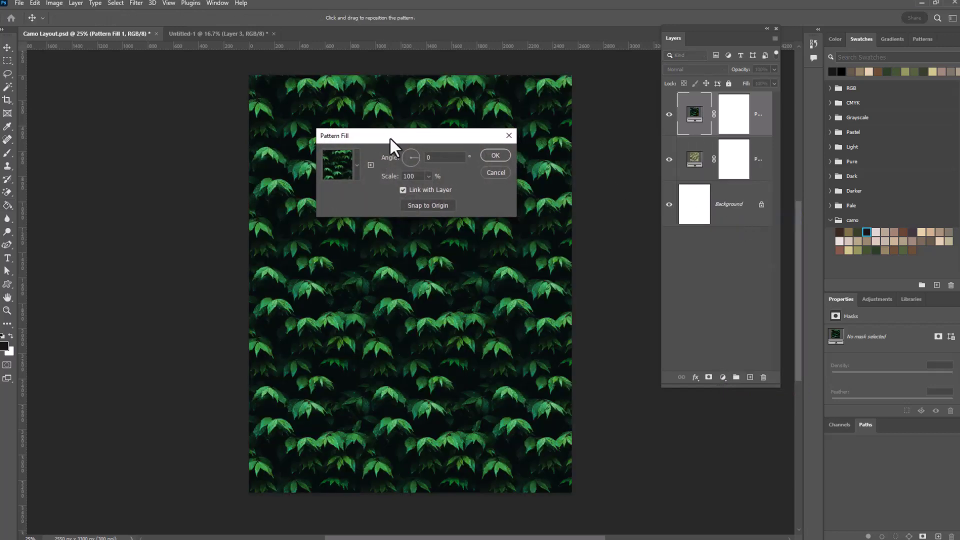
{"action": "left_click_drag", "start_coordinate": [389, 137], "coordinate": [547, 95]}
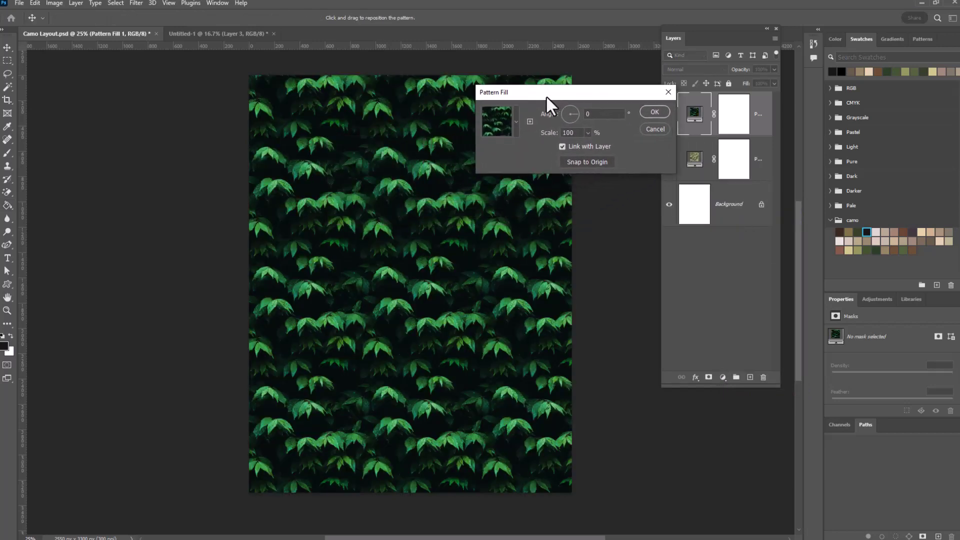
{"action": "left_click", "coordinate": [515, 131]}
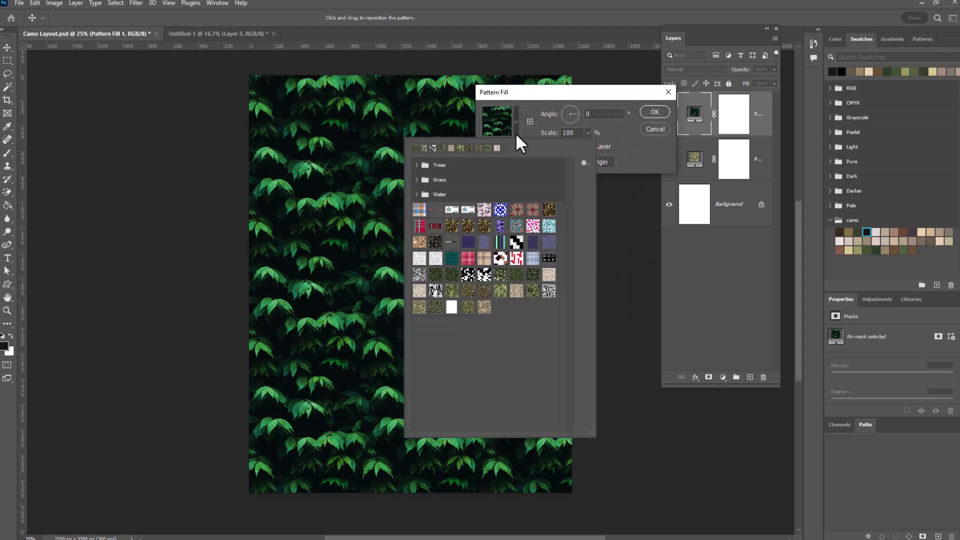
{"action": "left_click", "coordinate": [472, 309]}
{"action": "left_click", "coordinate": [524, 94]}
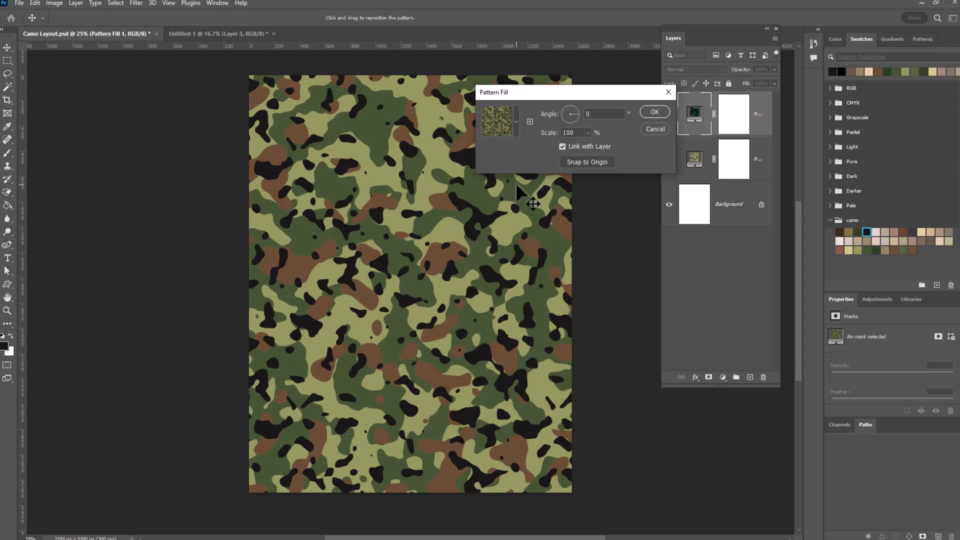
{"action": "left_click", "coordinate": [588, 132]}
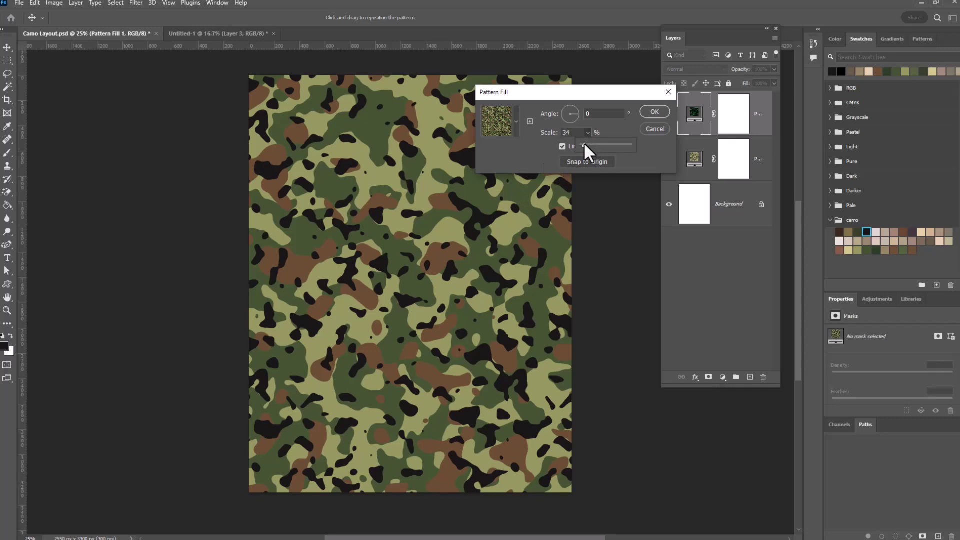
{"action": "left_click_drag", "start_coordinate": [584, 144], "coordinate": [586, 144]}
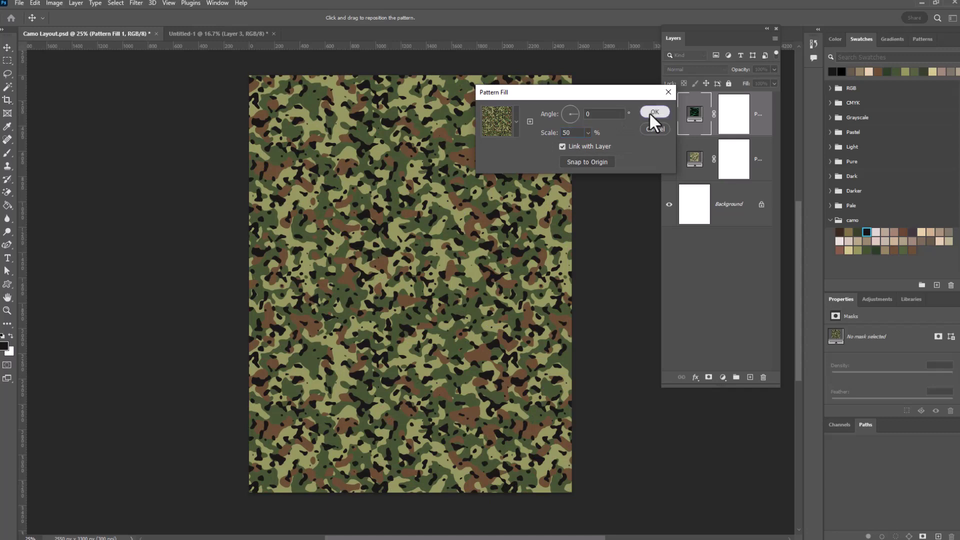
{"action": "left_click", "coordinate": [649, 112]}
{"action": "key", "text": "g"}
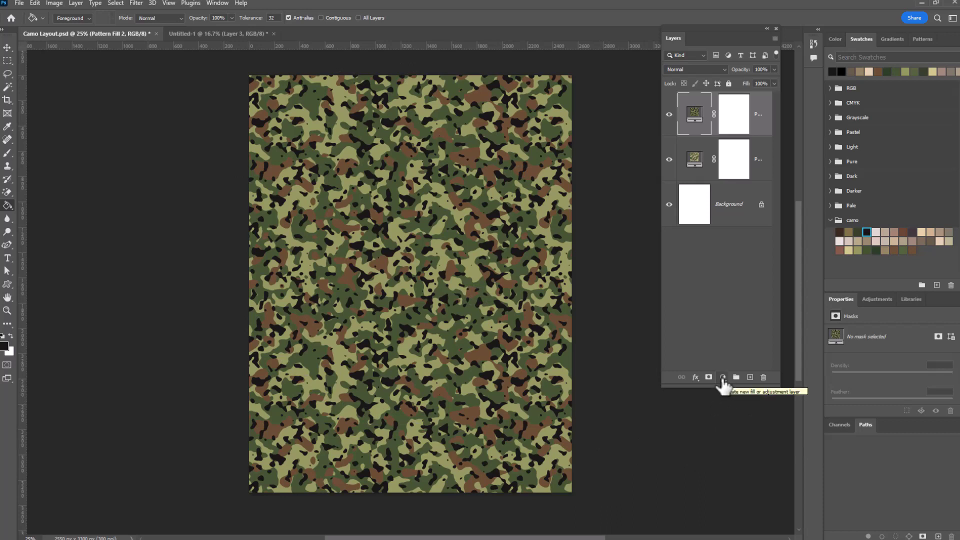
Change the top Pattern Fill layer's pattern to the new tan 'Camo' swatch.
{"action": "double_click", "coordinate": [695, 116]}
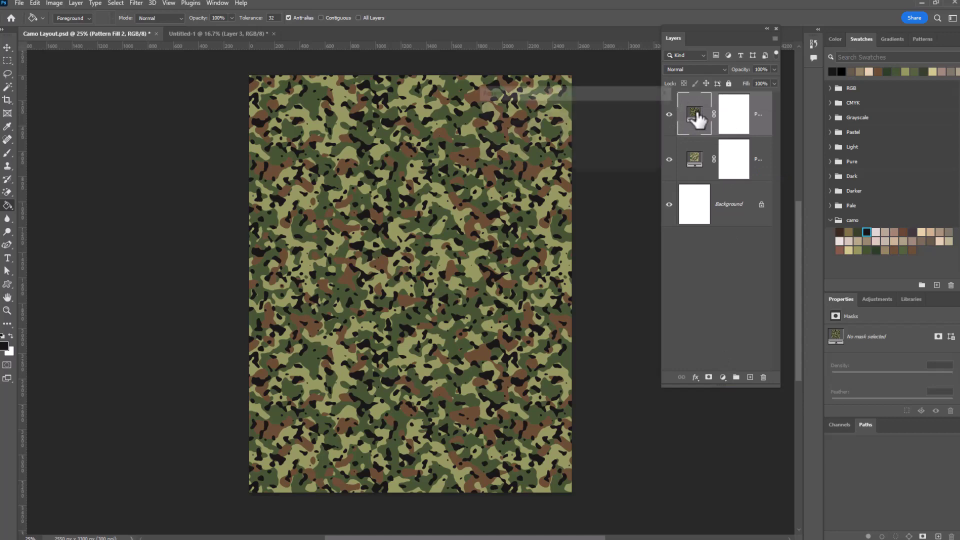
{"action": "left_click", "coordinate": [517, 121]}
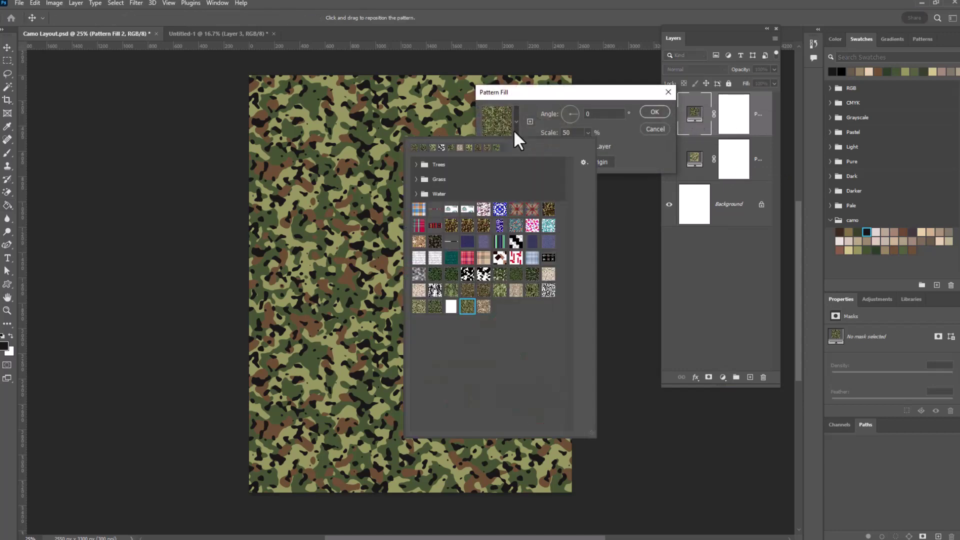
{"action": "left_click", "coordinate": [655, 111]}
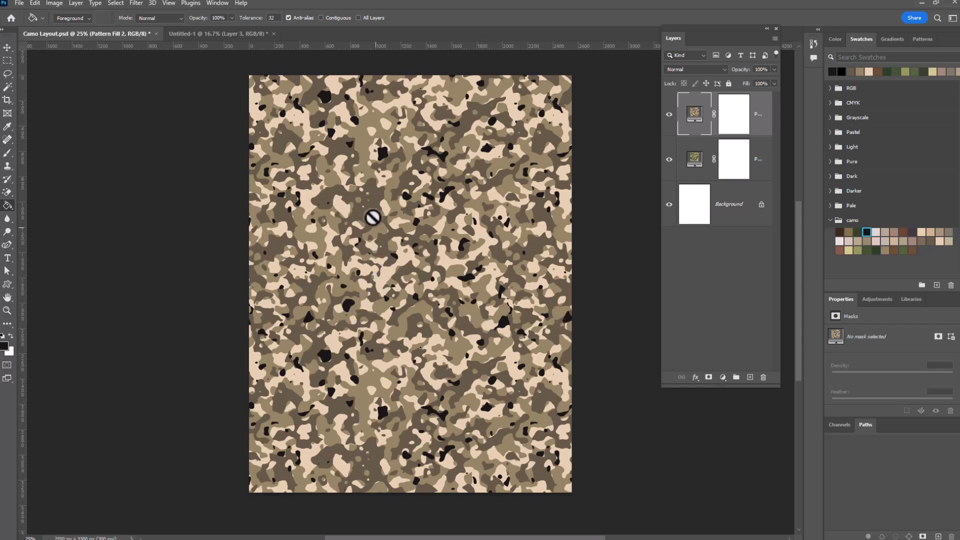
In Untitled-1, stamp the visible layers above Layer 3 into a new Layer 4 and hide it.
{"action": "left_click", "coordinate": [189, 34]}
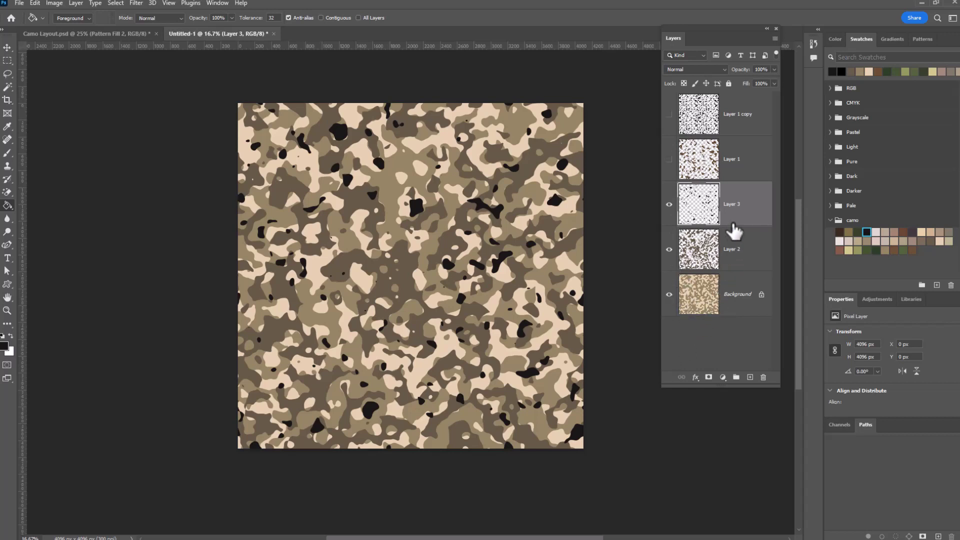
{"action": "key", "text": "alt+period"}
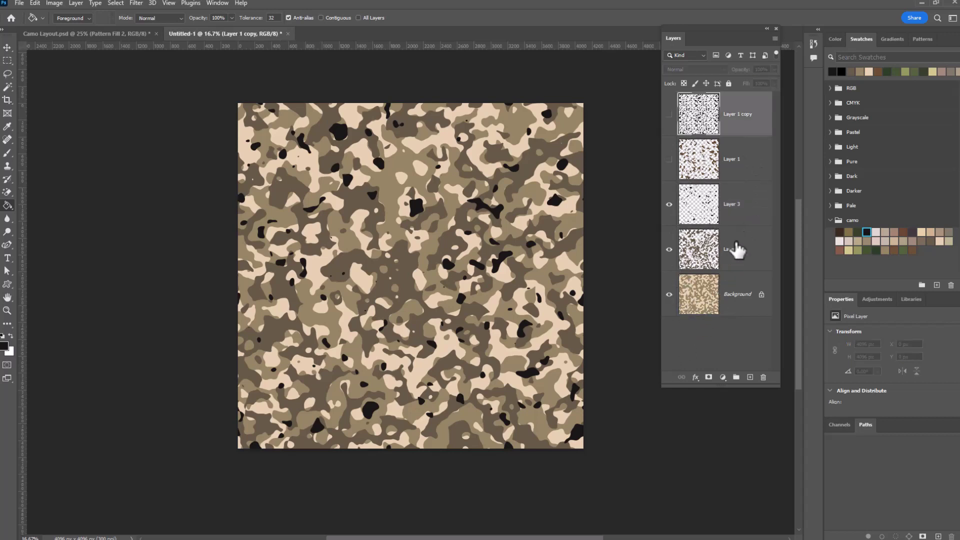
{"action": "left_click", "coordinate": [747, 202]}
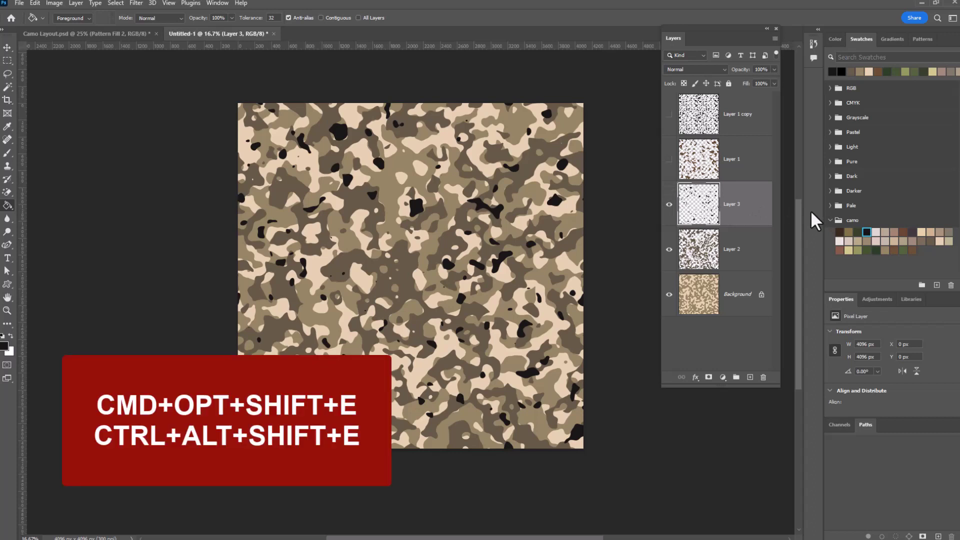
{"action": "key", "text": "ctrl+alt+shift+e"}
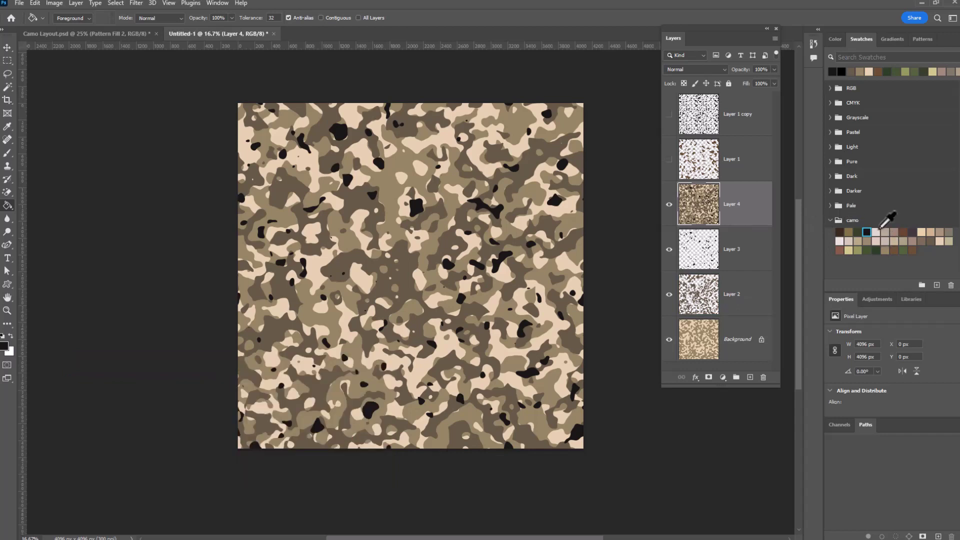
{"action": "left_click", "coordinate": [669, 204]}
{"action": "left_click", "coordinate": [669, 204]}
{"action": "left_click", "coordinate": [669, 205]}
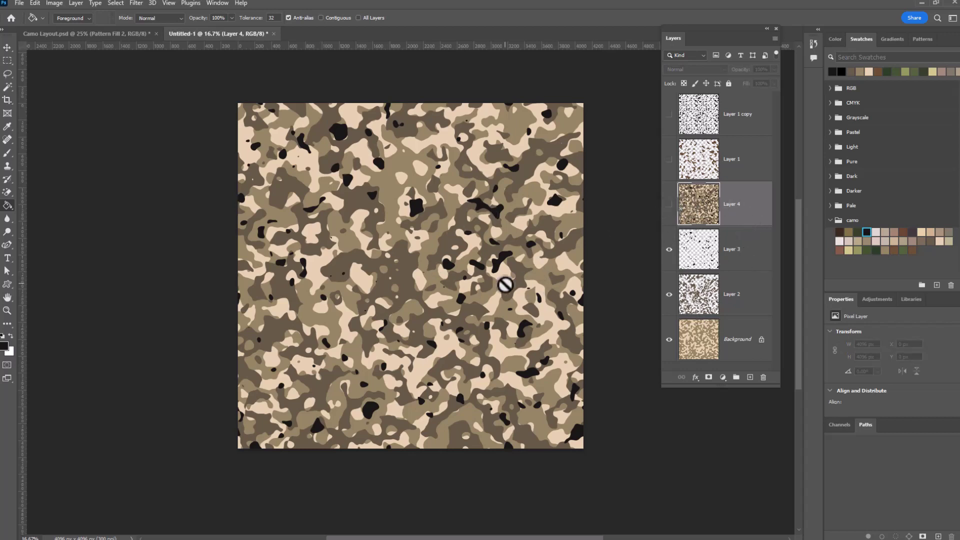
Recolour Layer 3's spots white, then dark green, and show and select Layer 4.
{"action": "left_click", "coordinate": [697, 261]}
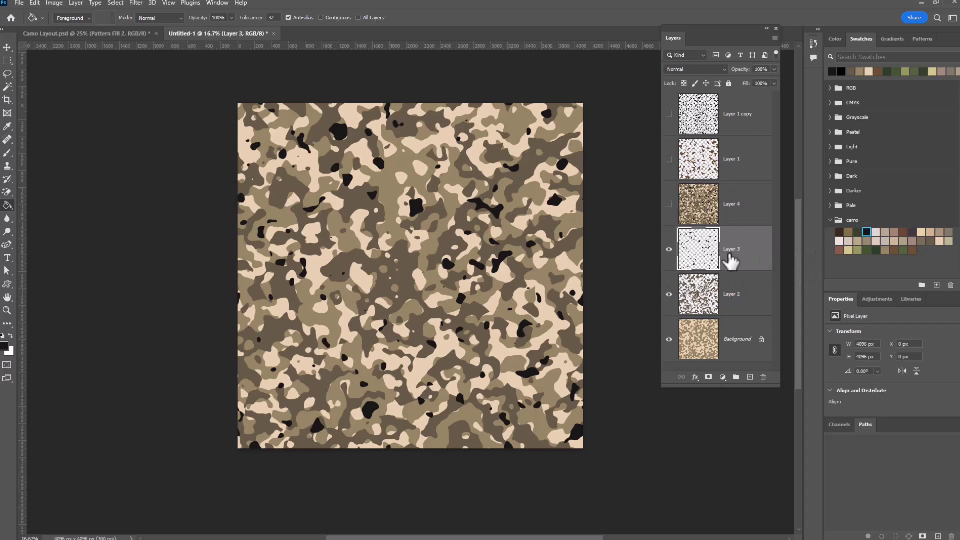
{"action": "left_click", "coordinate": [11, 335]}
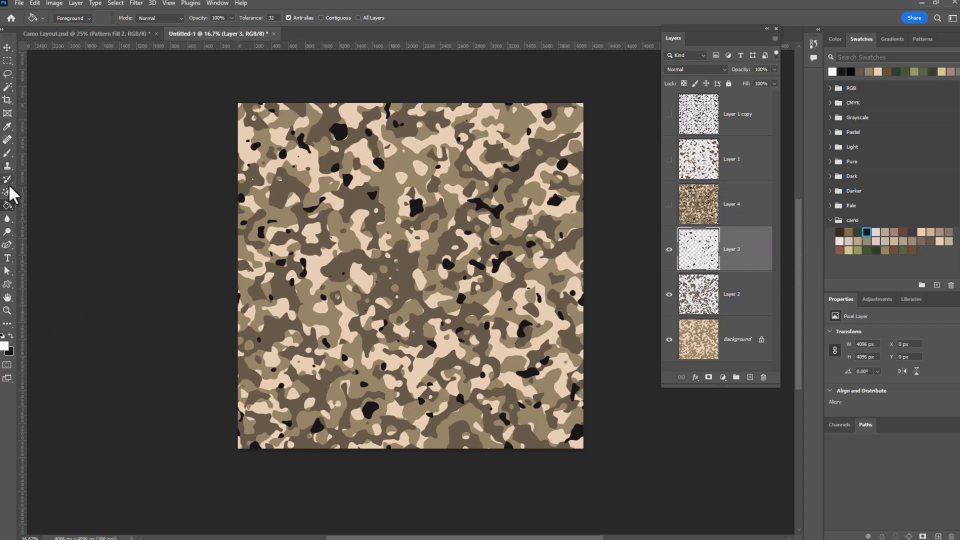
{"action": "left_click", "coordinate": [416, 209]}
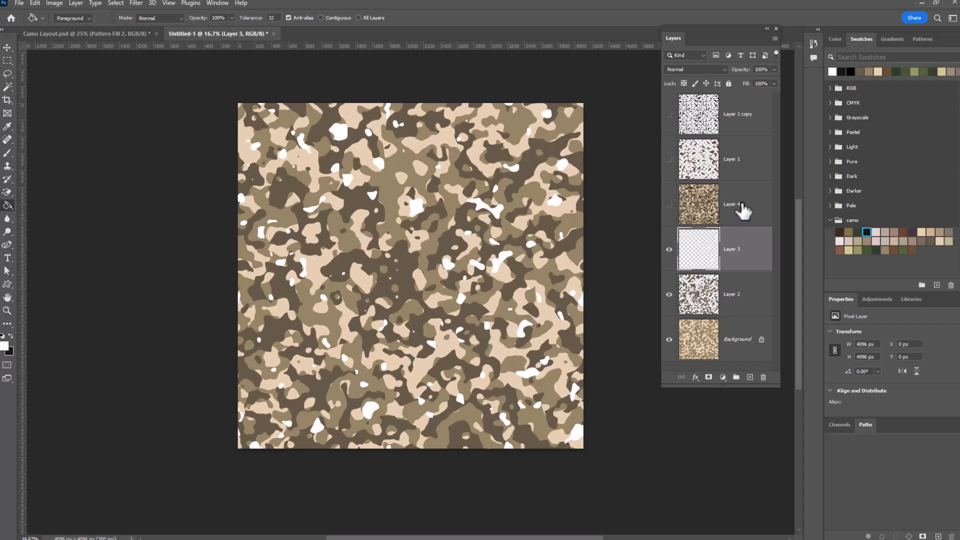
{"action": "left_click", "coordinate": [877, 249]}
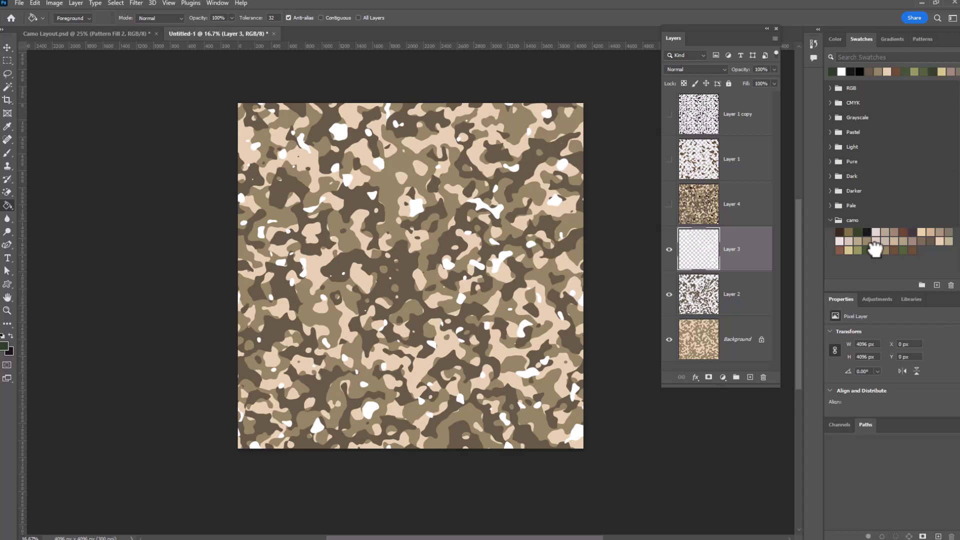
{"action": "left_click", "coordinate": [417, 210]}
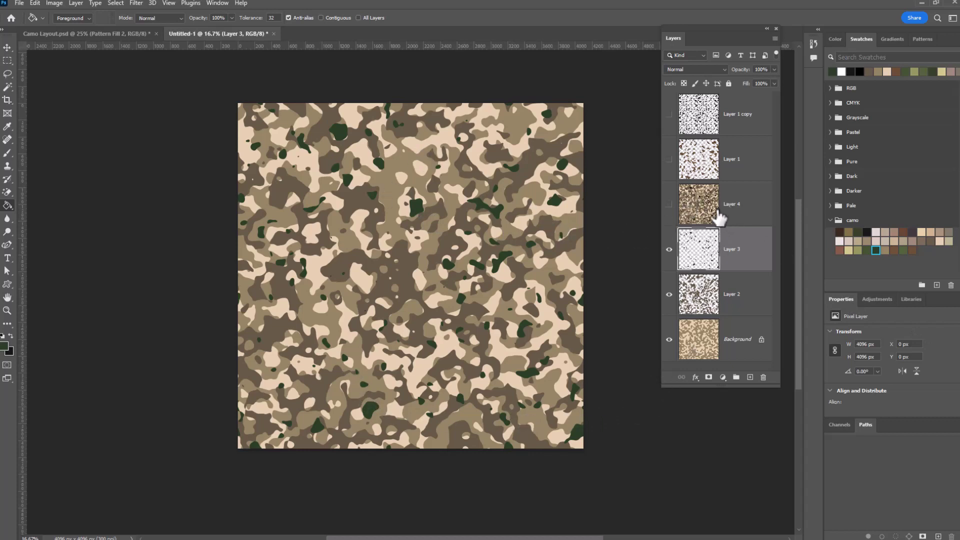
{"action": "left_click", "coordinate": [670, 205]}
{"action": "left_click", "coordinate": [735, 203]}
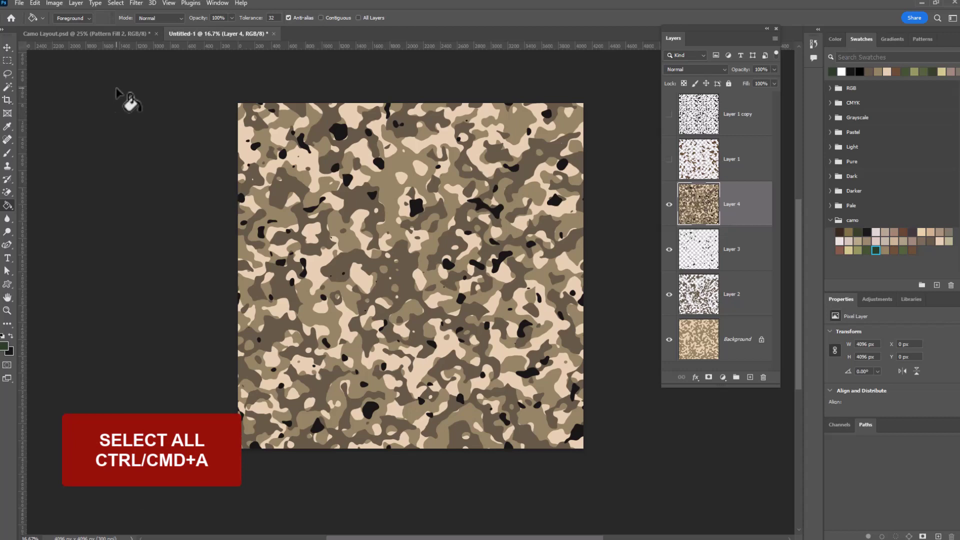
Select all of Layer 4's merged desert camo and copy it with Ctrl+A, Ctrl+C.
{"action": "key", "text": "ctrl+a"}
{"action": "key", "text": "ctrl+c"}
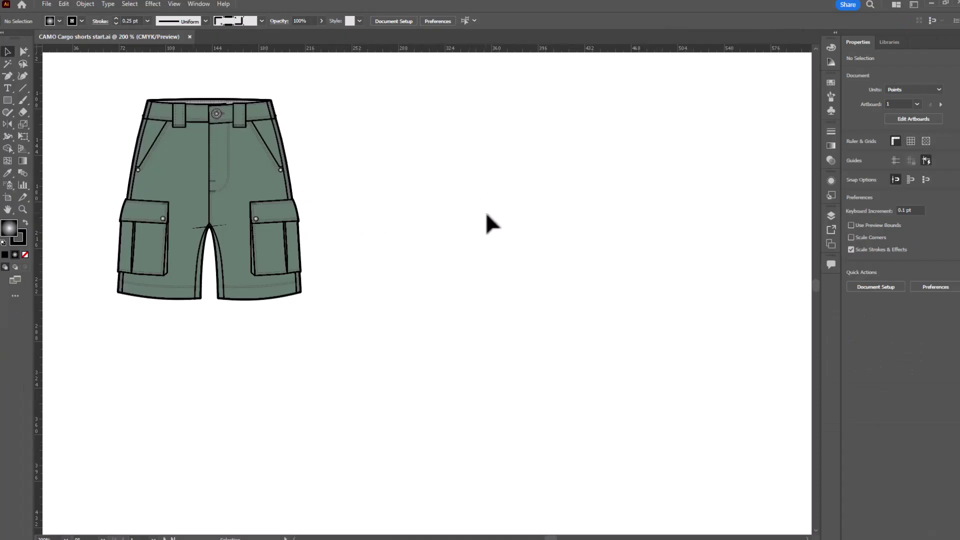
Paste the copied camo image into CAMO Cargo shorts start.ai.
{"action": "key", "text": "a"}
{"action": "key", "text": "alt"}
{"action": "key", "text": "ctrl+v"}
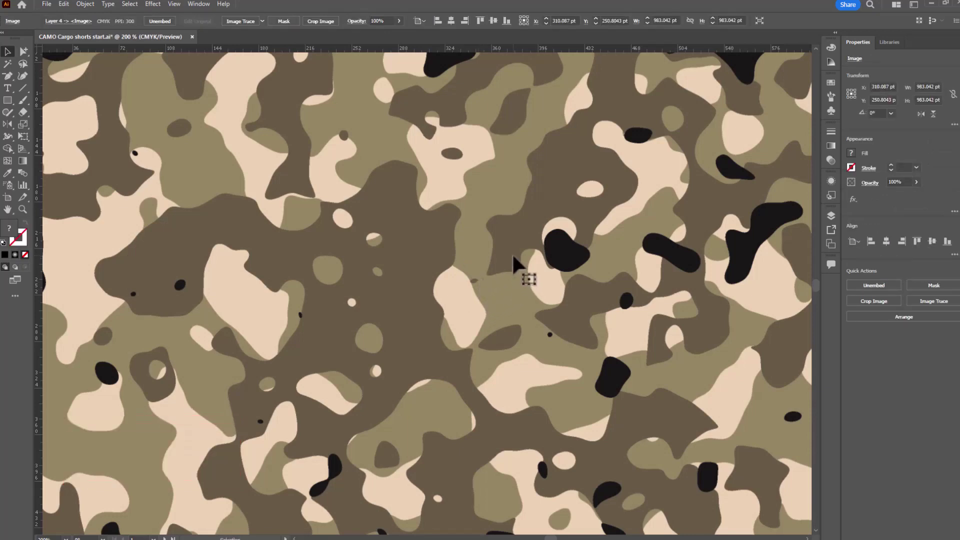
Zoom out to 66.67% and move the camo image onto the second artboard.
{"action": "key", "text": "ctrl+minus"}
{"action": "key", "text": "ctrl+minus"}
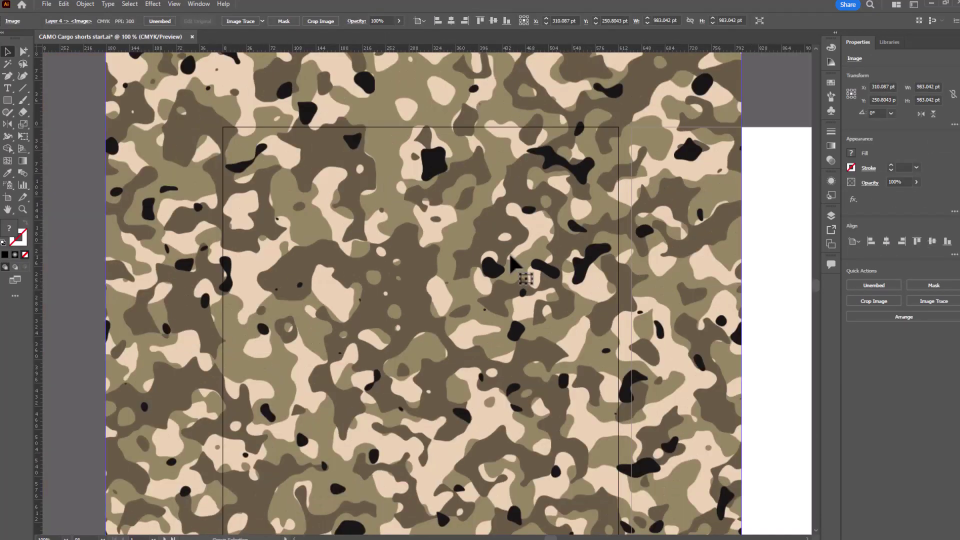
{"action": "key", "text": "ctrl+minus"}
{"action": "left_click_drag", "start_coordinate": [695, 382], "coordinate": [589, 373]}
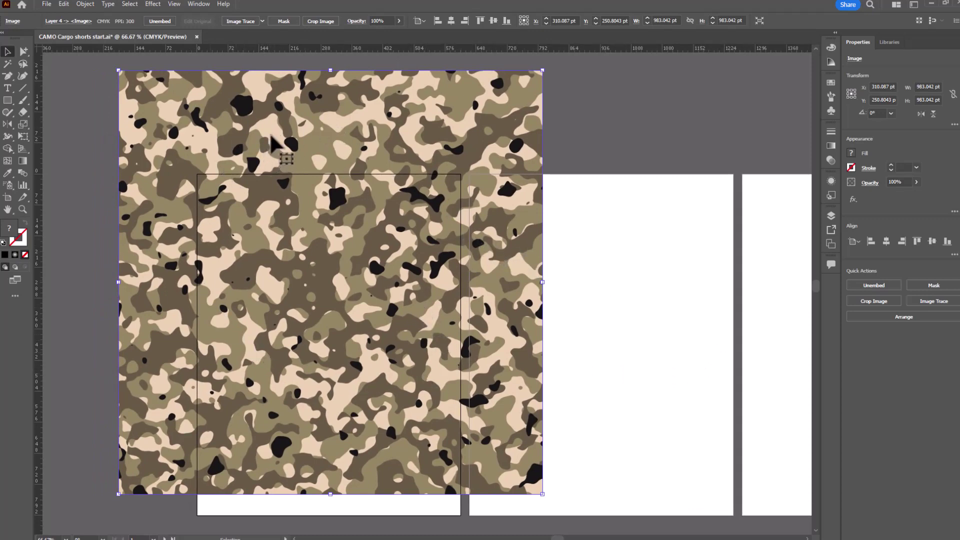
{"action": "left_click_drag", "start_coordinate": [277, 153], "coordinate": [474, 139]}
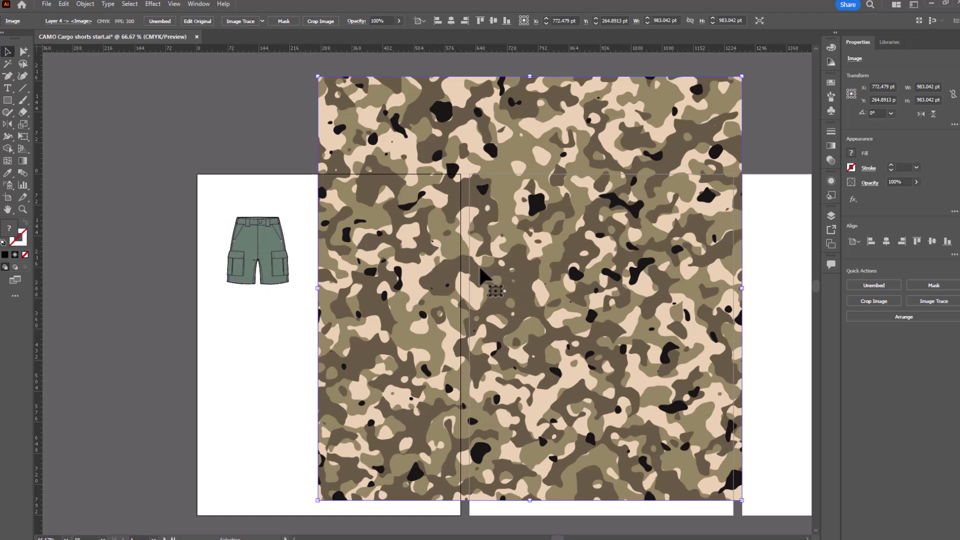
Scale the camo image uniformly to 25% and place it beside the cargo shorts.
{"action": "double_click", "coordinate": [22, 124]}
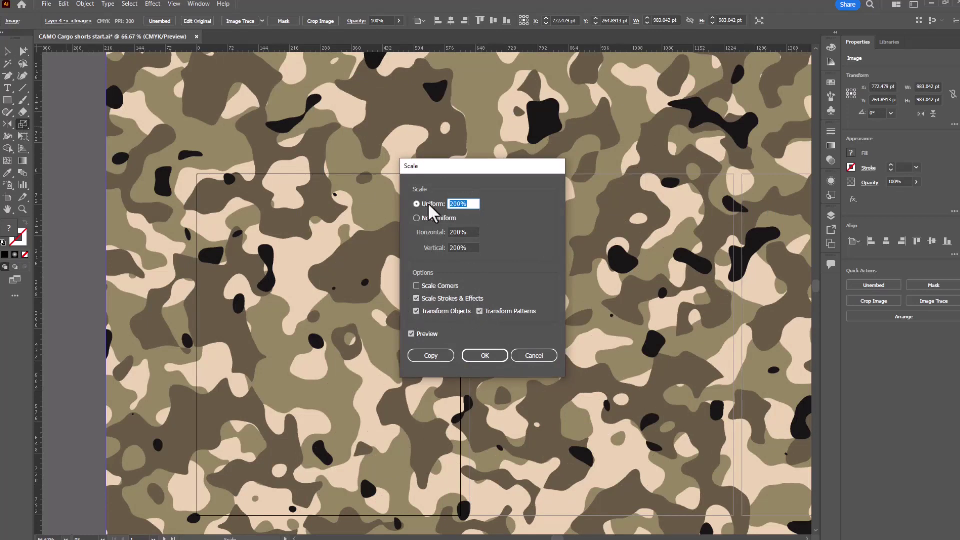
{"action": "type", "text": "25"}
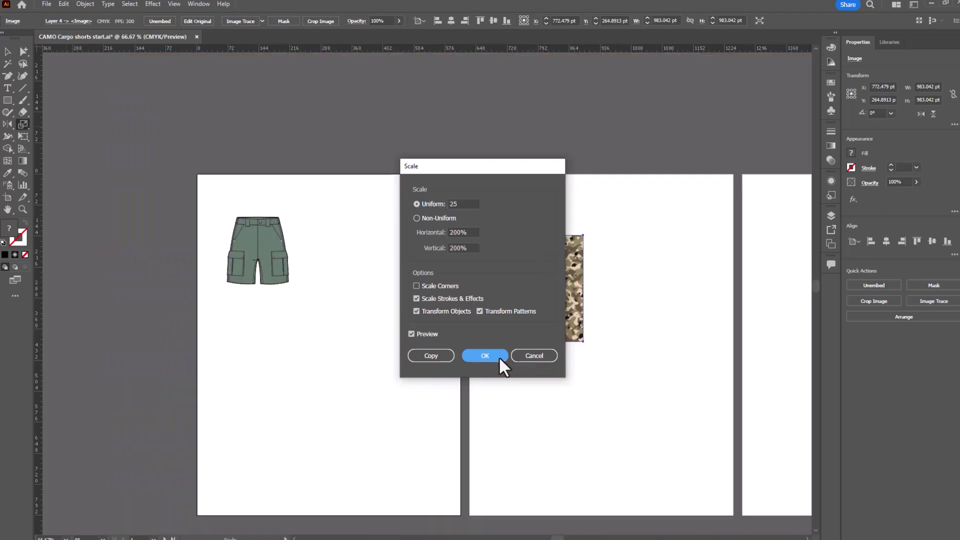
{"action": "left_click", "coordinate": [499, 356]}
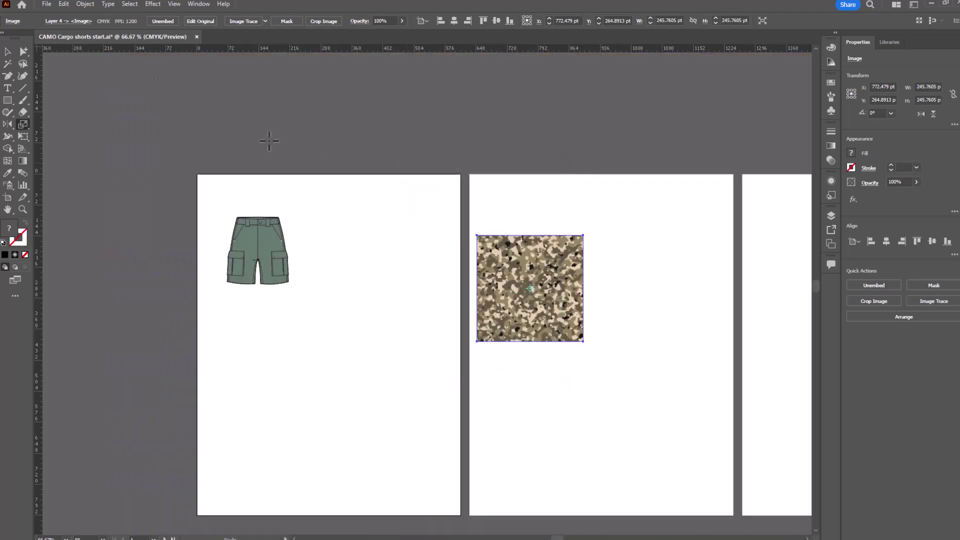
{"action": "left_click", "coordinate": [6, 52]}
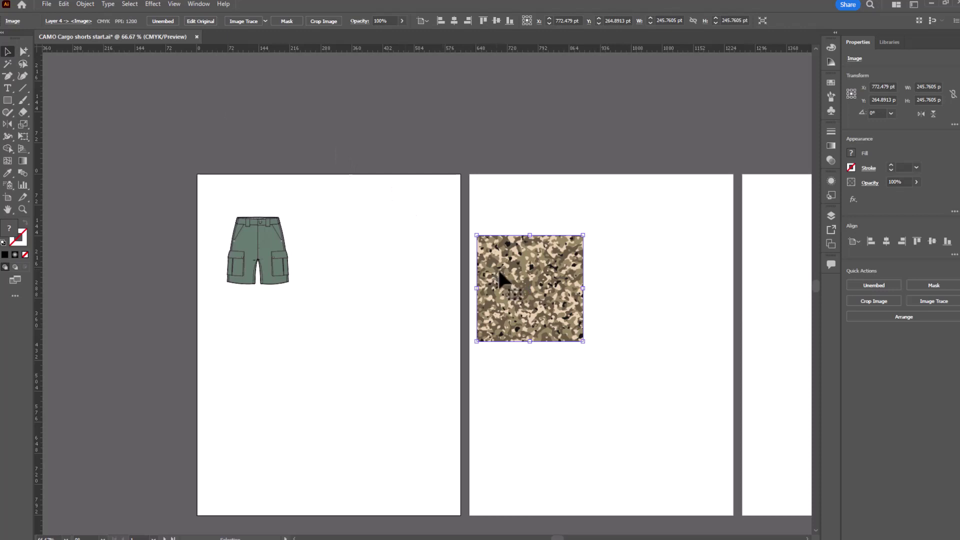
{"action": "left_click_drag", "start_coordinate": [512, 272], "coordinate": [348, 235]}
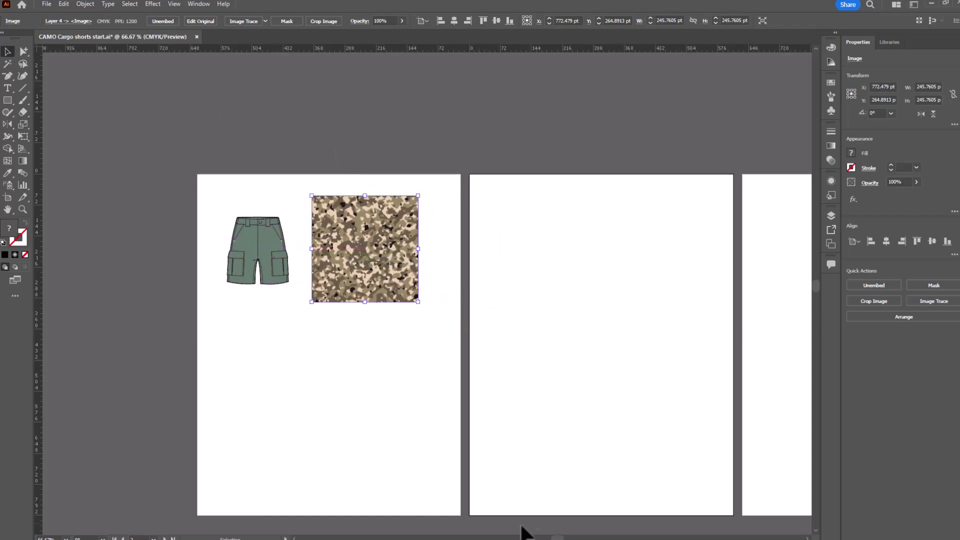
Activate the first artboard and set up Swatches as a taller floating panel.
{"action": "left_click", "coordinate": [364, 275]}
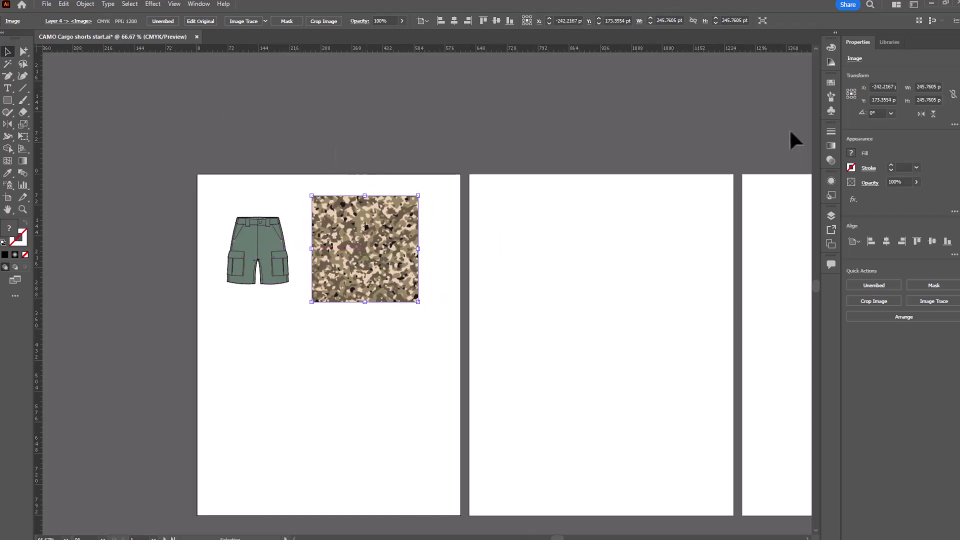
{"action": "left_click", "coordinate": [831, 82]}
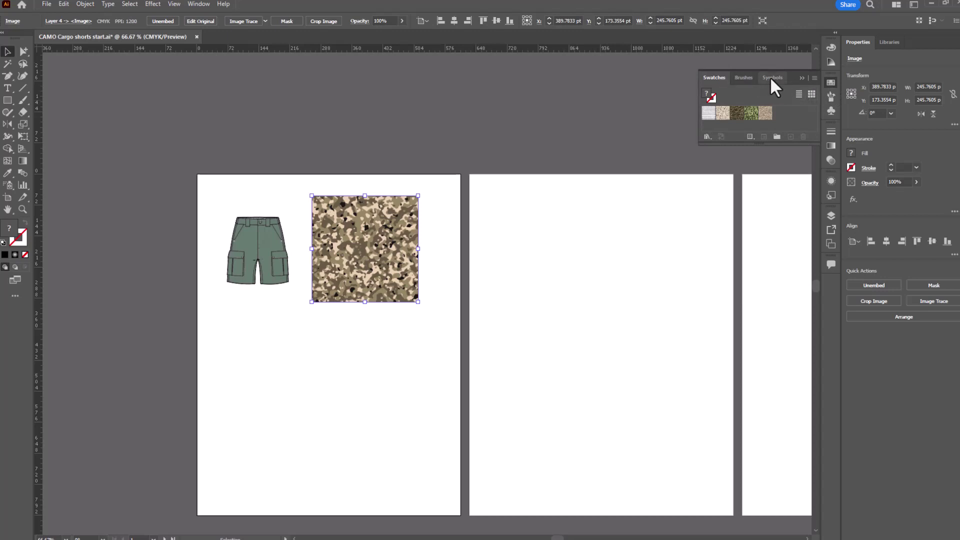
{"action": "left_click_drag", "start_coordinate": [701, 80], "coordinate": [533, 74]}
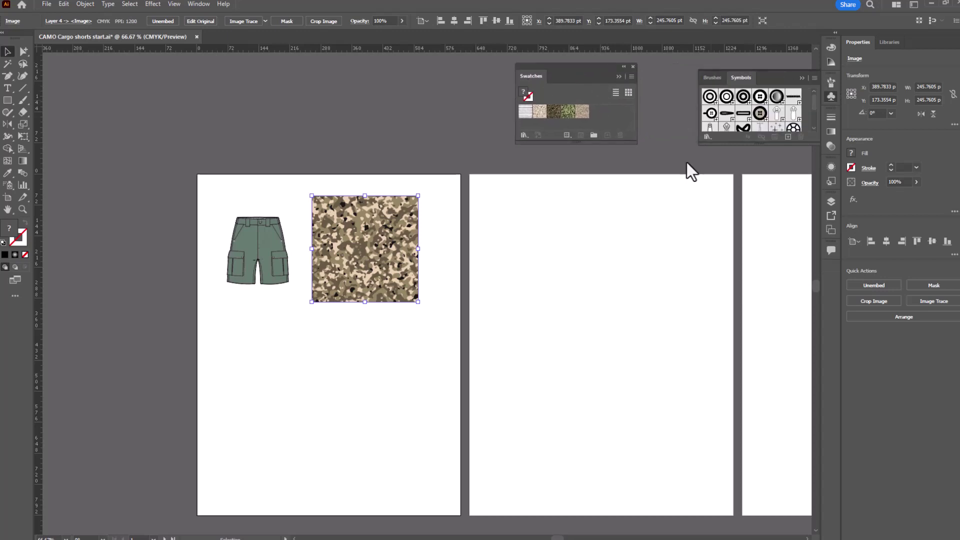
{"action": "left_click_drag", "start_coordinate": [631, 158], "coordinate": [625, 234]}
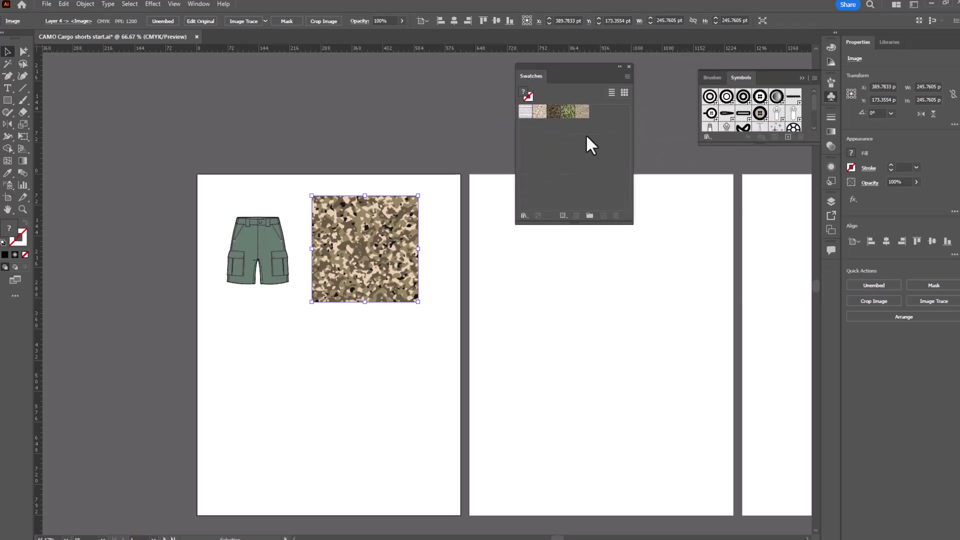
{"action": "left_click_drag", "start_coordinate": [541, 116], "coordinate": [388, 268]}
Drag the scaled desert camo image into Swatches to make a new pattern swatch.
{"action": "left_click_drag", "start_coordinate": [347, 240], "coordinate": [573, 147]}
{"action": "left_click", "coordinate": [22, 209]}
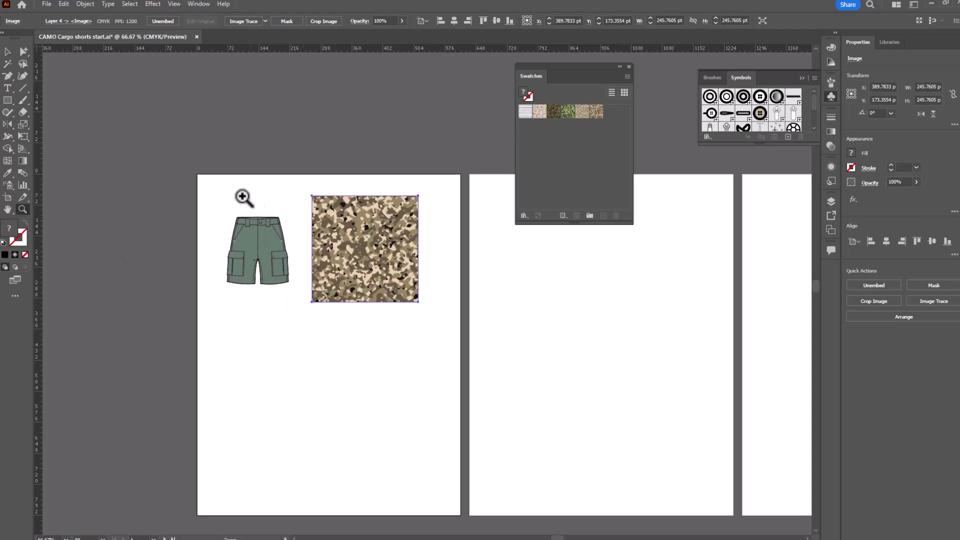
{"action": "left_click_drag", "start_coordinate": [218, 197], "coordinate": [488, 297]}
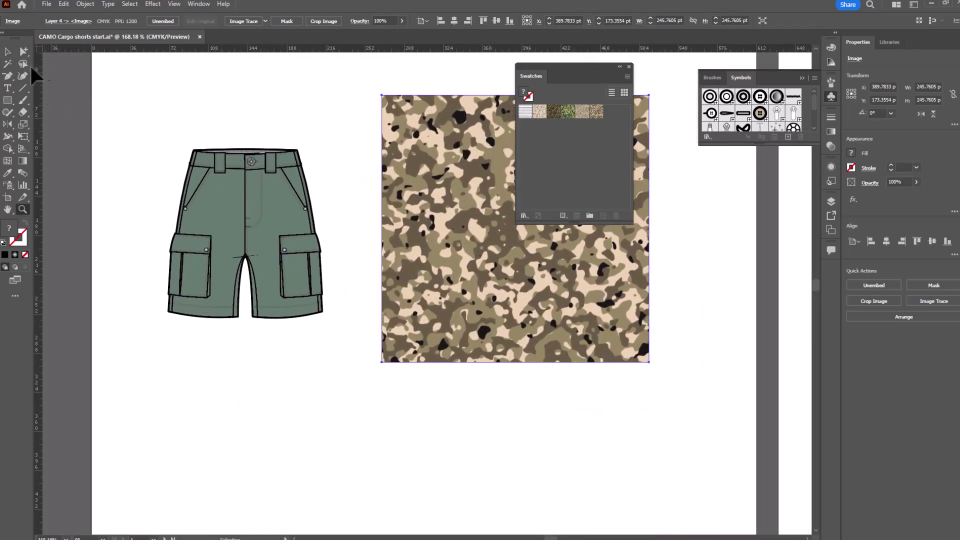
Magic-wand select the green shorts areas, fill them with the new camo swatch, and hide edges.
{"action": "left_click", "coordinate": [7, 52]}
{"action": "left_click", "coordinate": [6, 64]}
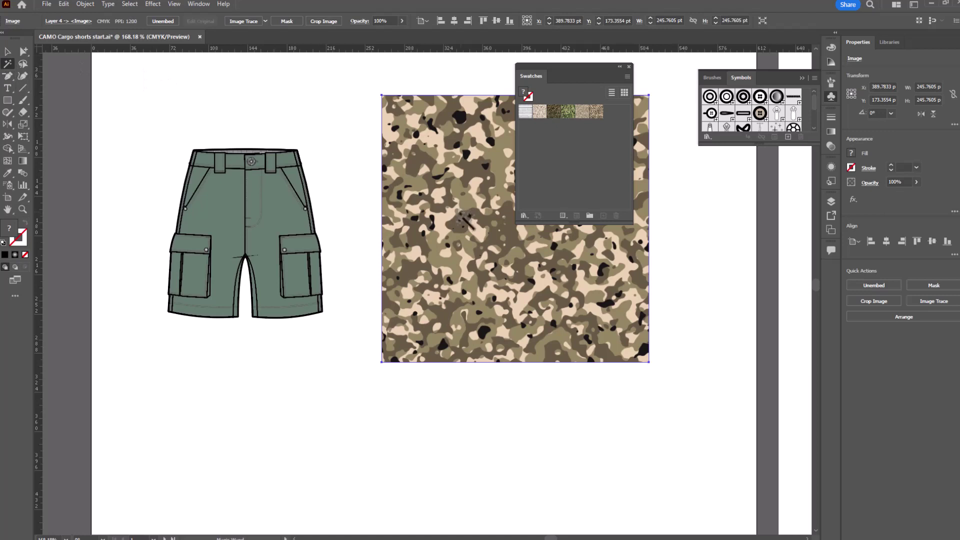
{"action": "left_click", "coordinate": [281, 210]}
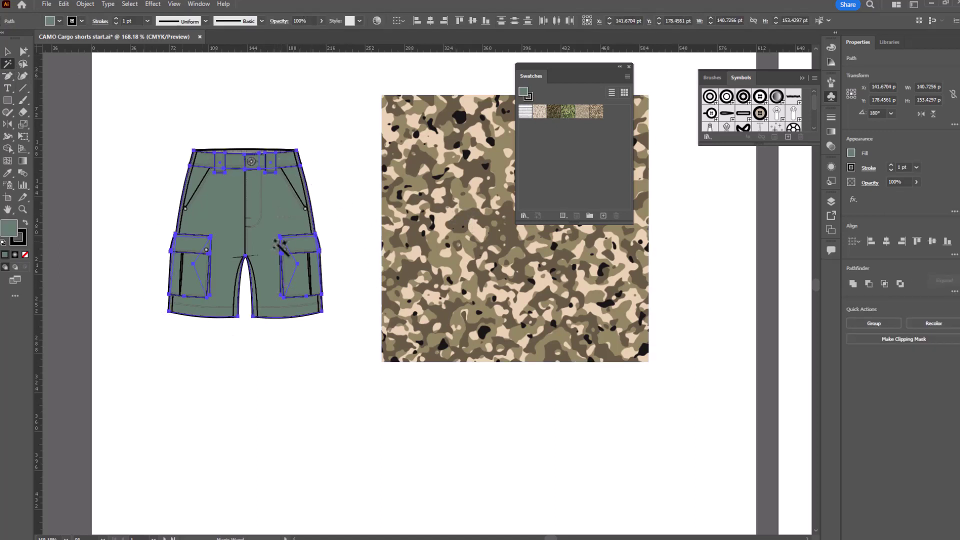
{"action": "left_click", "coordinate": [597, 113]}
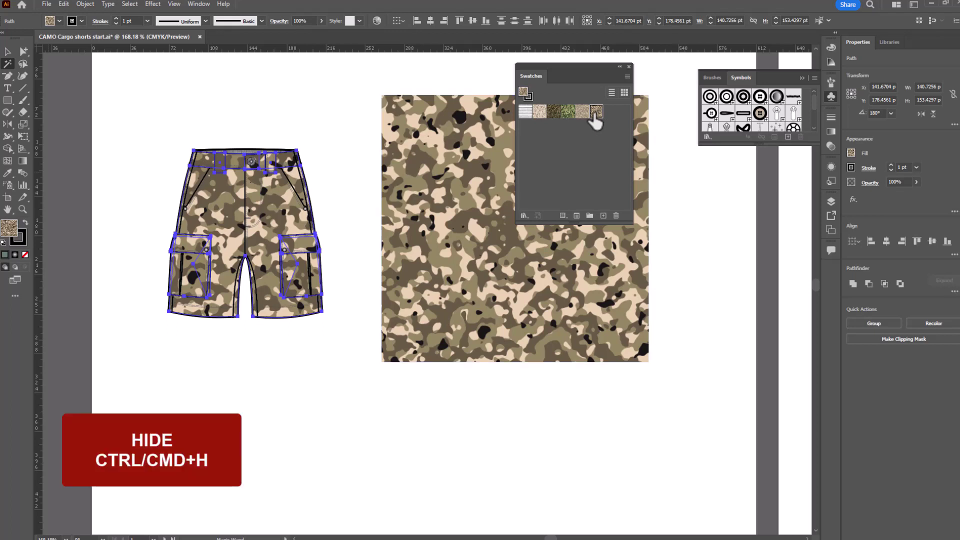
{"action": "key", "text": "ctrl+h"}
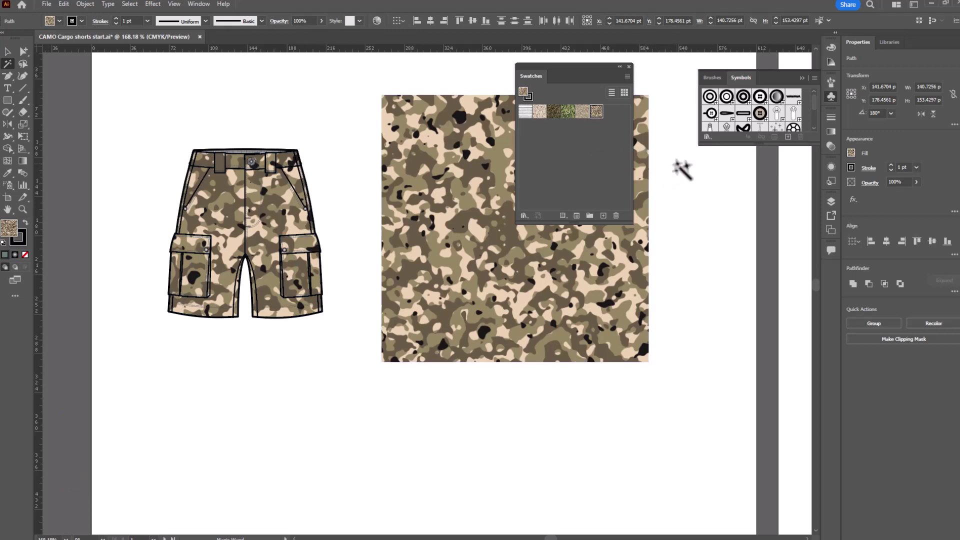
Try the green, darker brown and light desert camo swatches on the shorts, ending on dark green camo.
{"action": "left_click", "coordinate": [646, 161]}
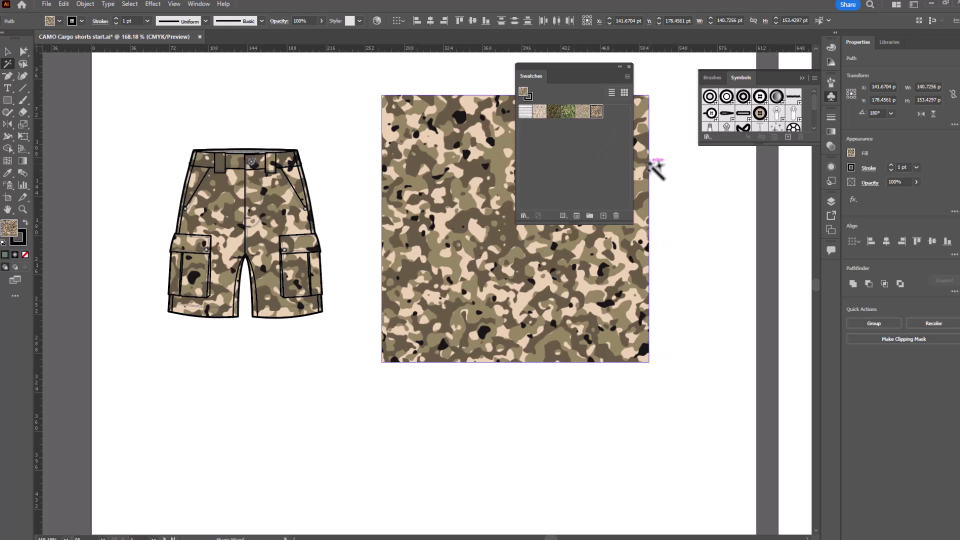
{"action": "left_click", "coordinate": [582, 113]}
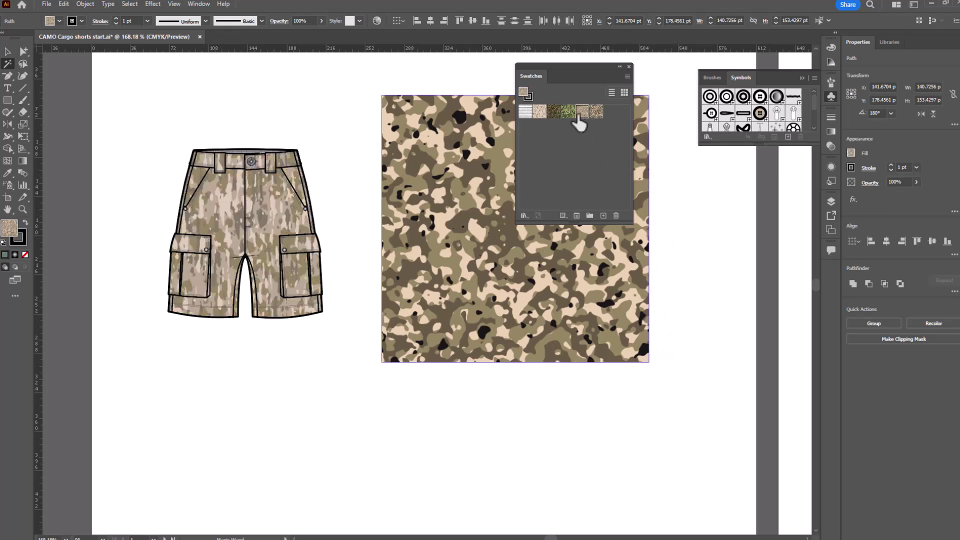
{"action": "left_click", "coordinate": [569, 112]}
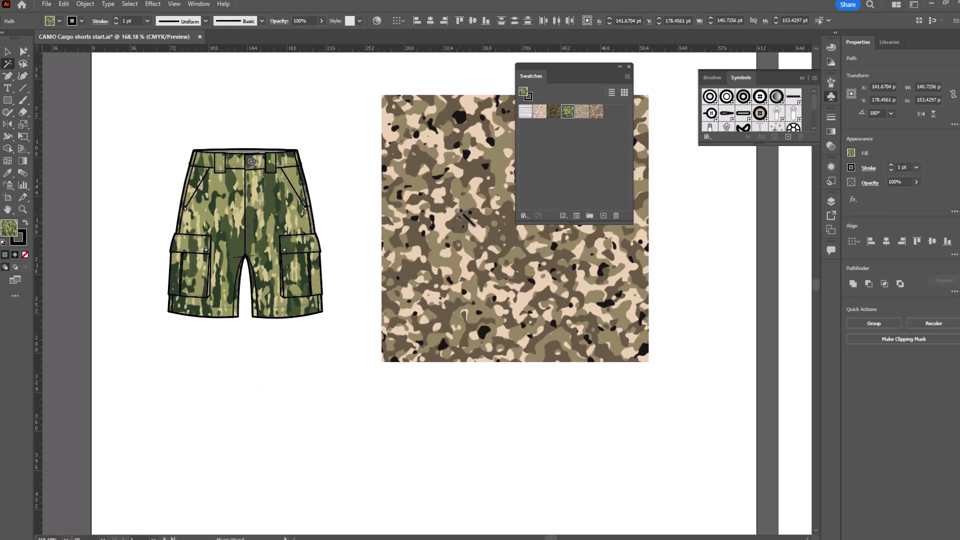
{"action": "left_click", "coordinate": [407, 181]}
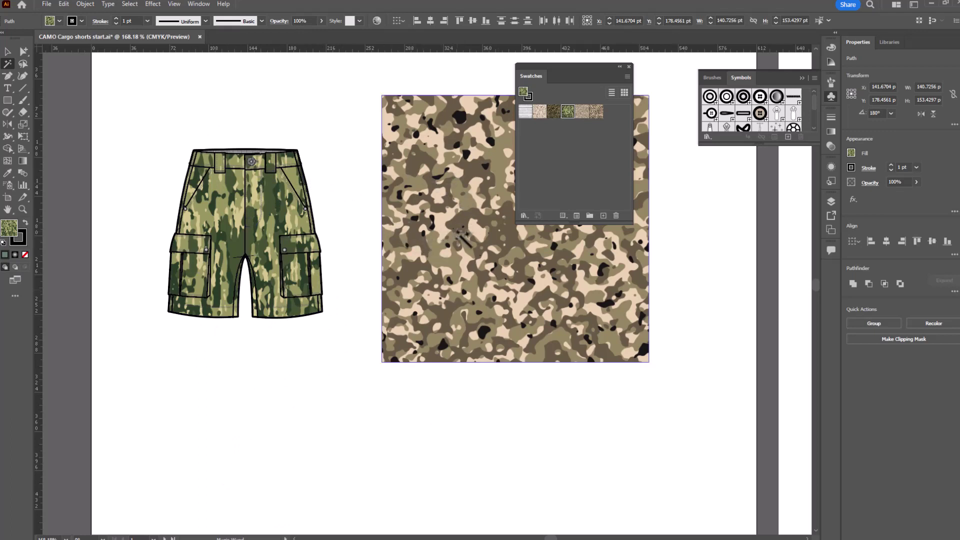
{"action": "key", "text": "ctrl+shift+a"}
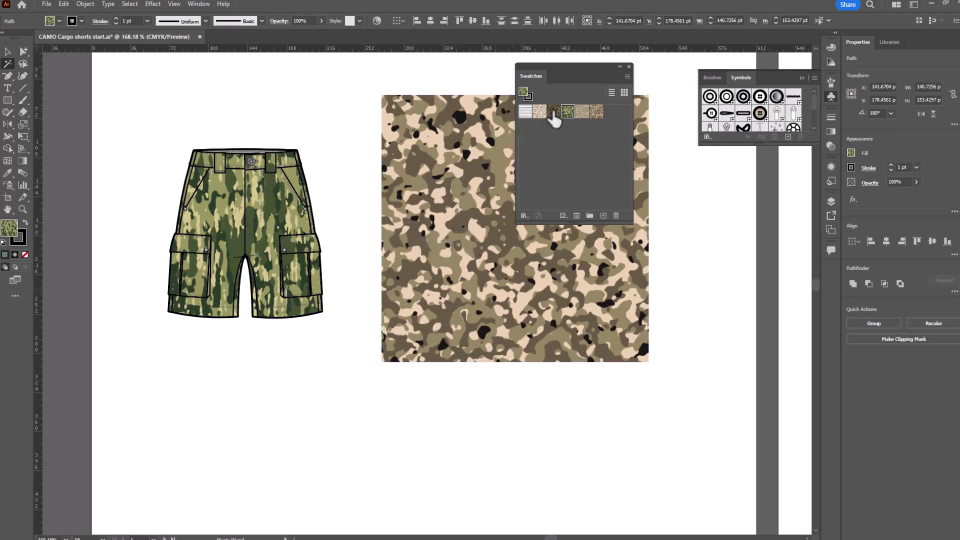
{"action": "left_click", "coordinate": [554, 111]}
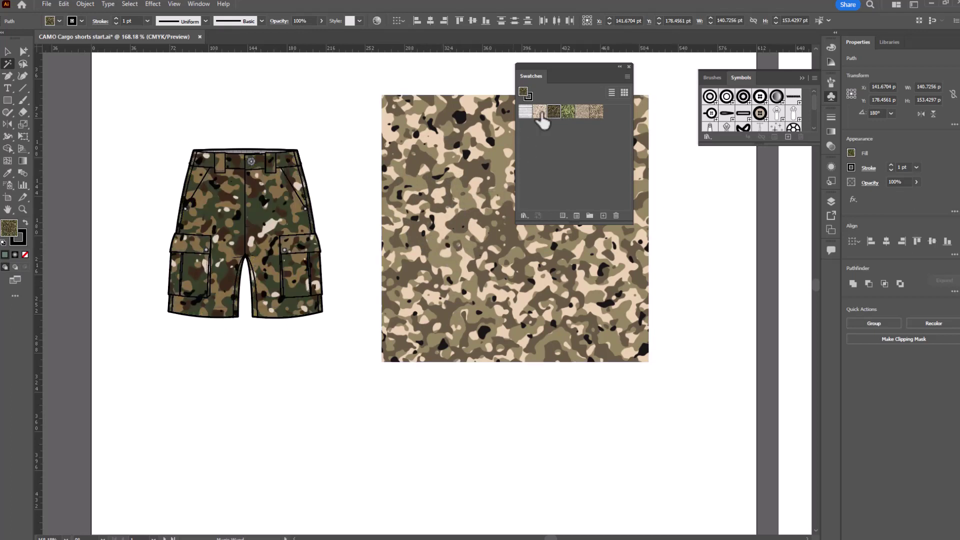
{"action": "left_click", "coordinate": [540, 112]}
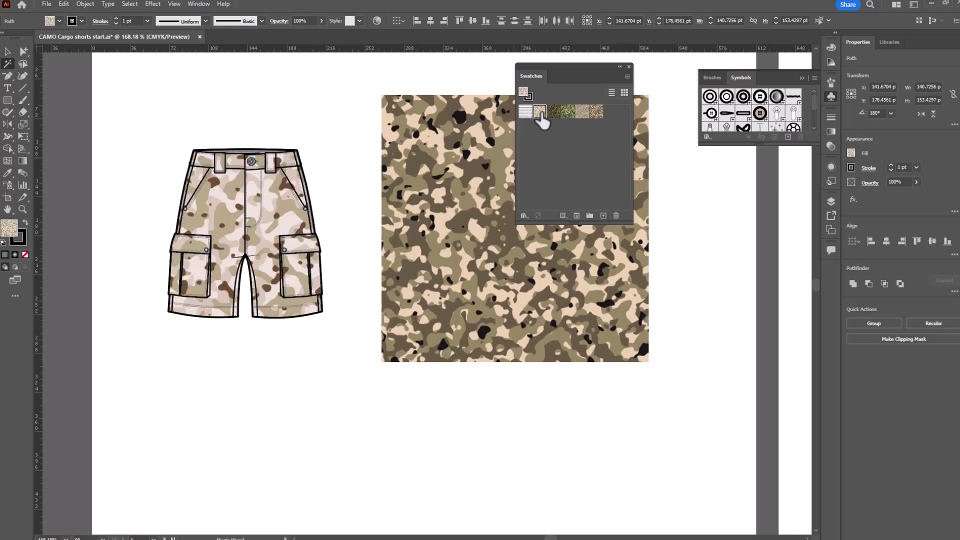
{"action": "left_click", "coordinate": [554, 111]}
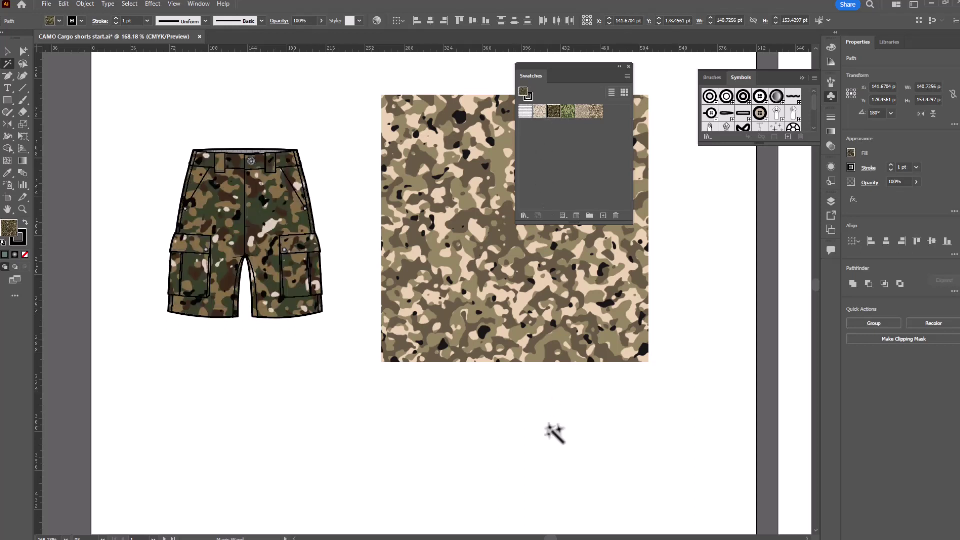